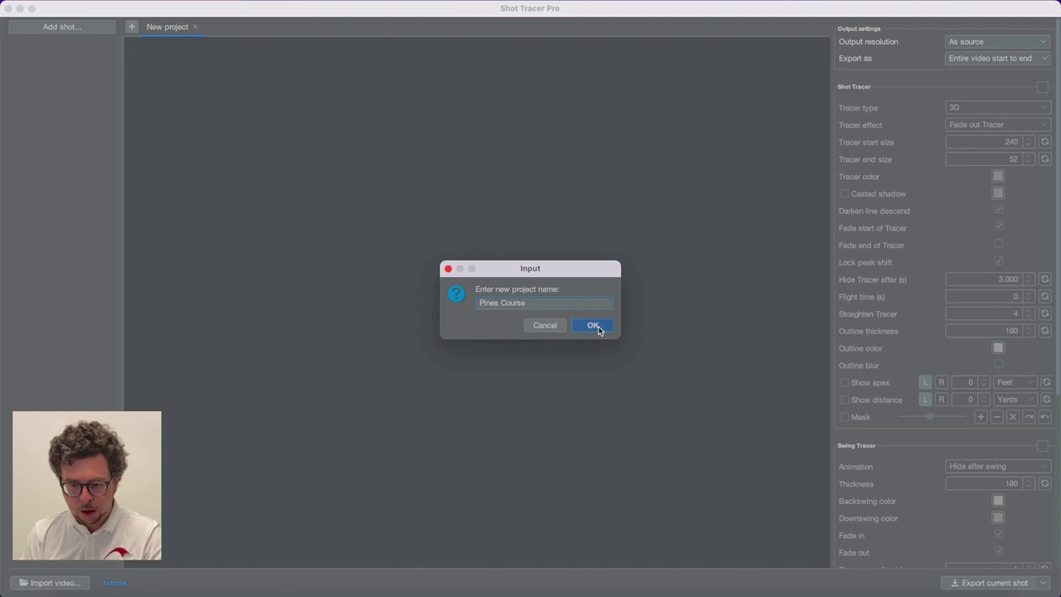
- Create the project "Pines Course" and import all five videos, IMG_2558.MOV through IMG_2567.MOV, from the Desktop's Pines folder
click(594, 326)
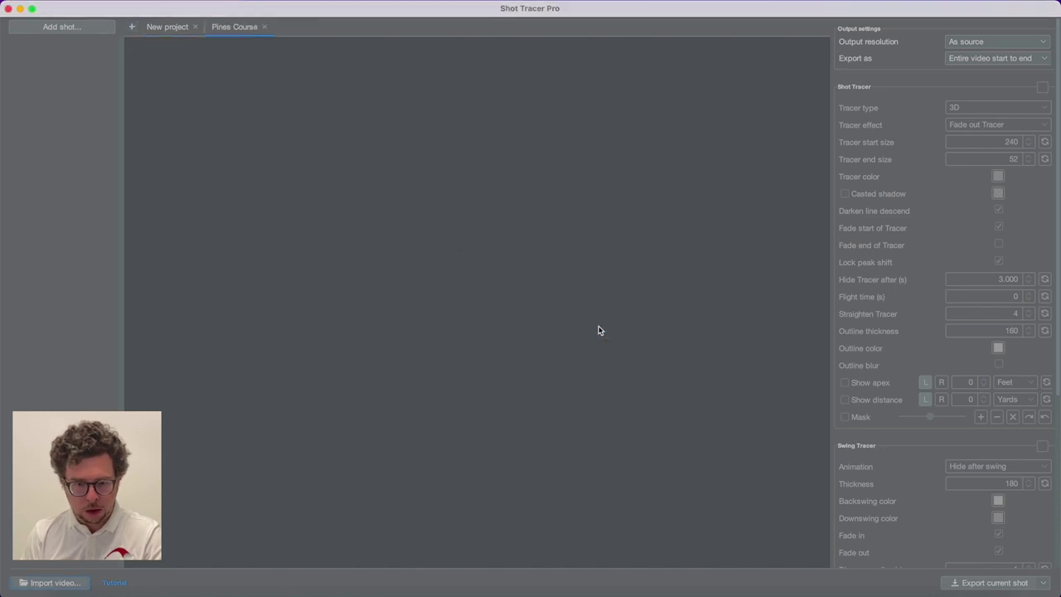
click(52, 584)
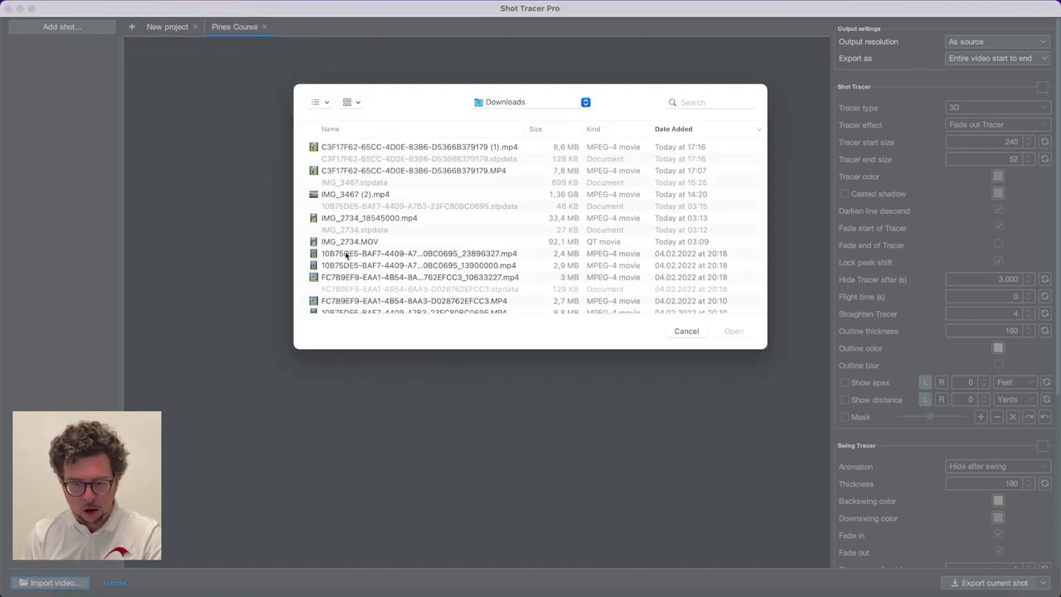
click(501, 102)
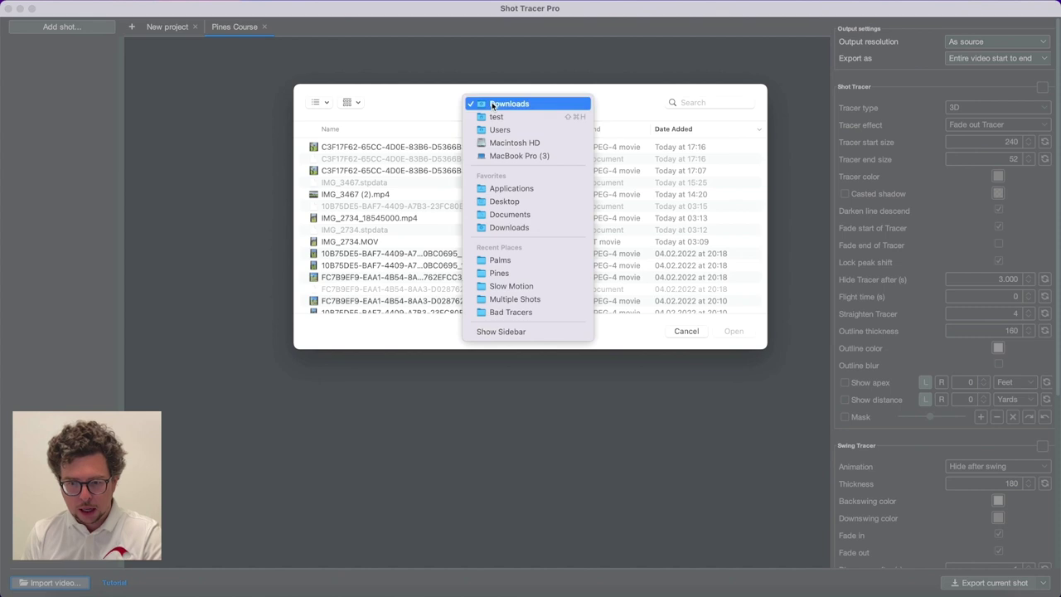
click(499, 203)
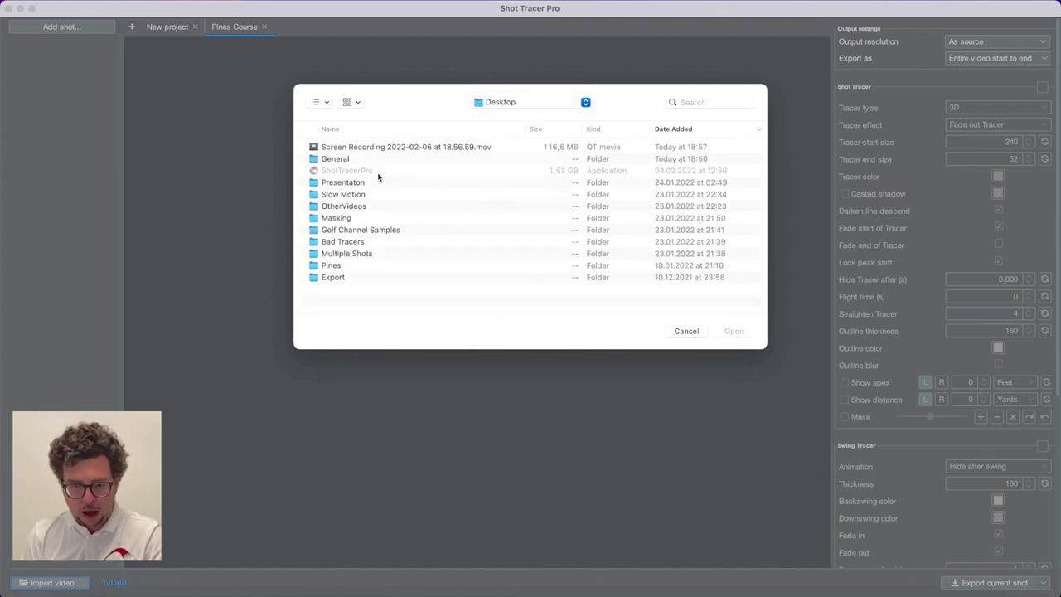
double_click(331, 265)
click(351, 194)
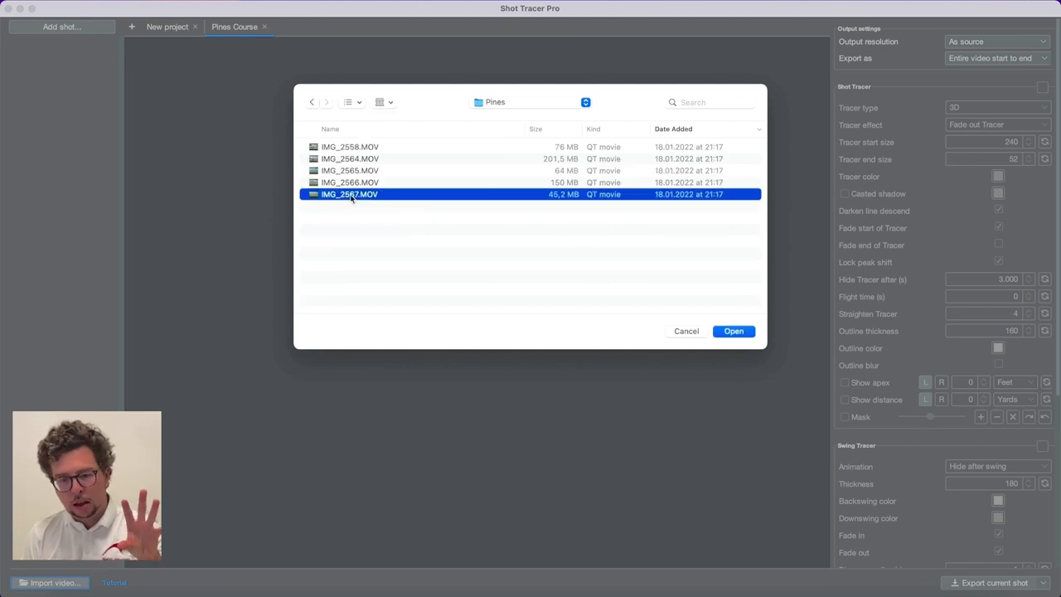
shift+click(349, 150)
click(734, 331)
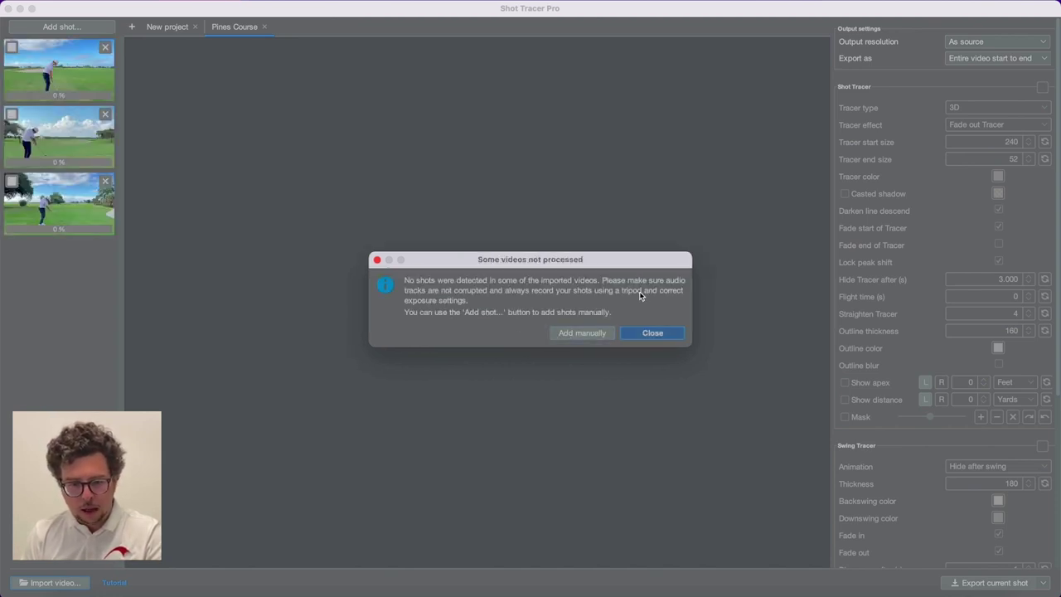
- Manually add a shot for IMG_2566.MOV at the frame around the putter's impact with the ball
click(582, 333)
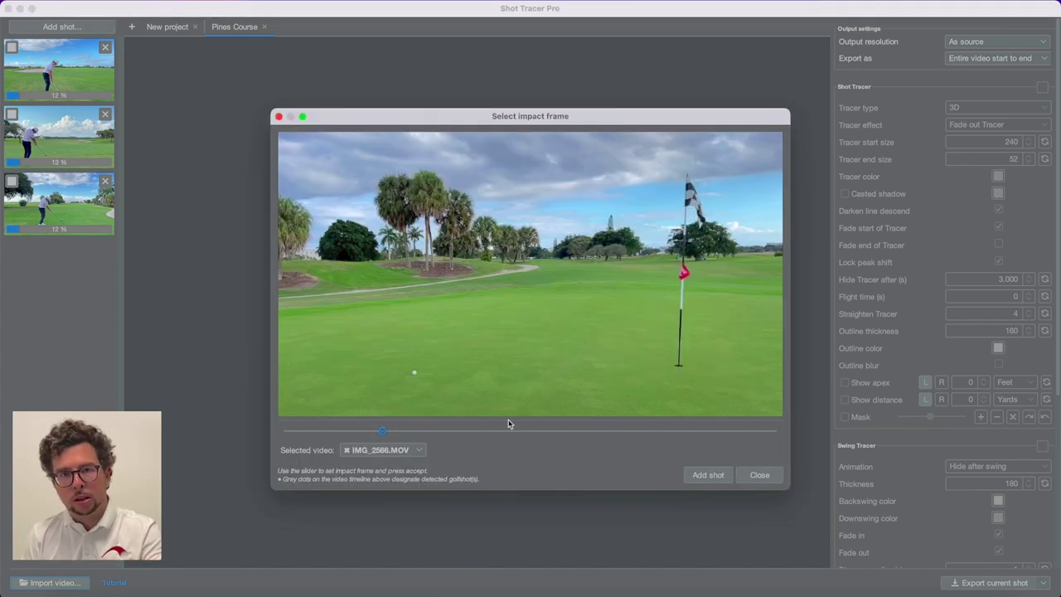
click(400, 452)
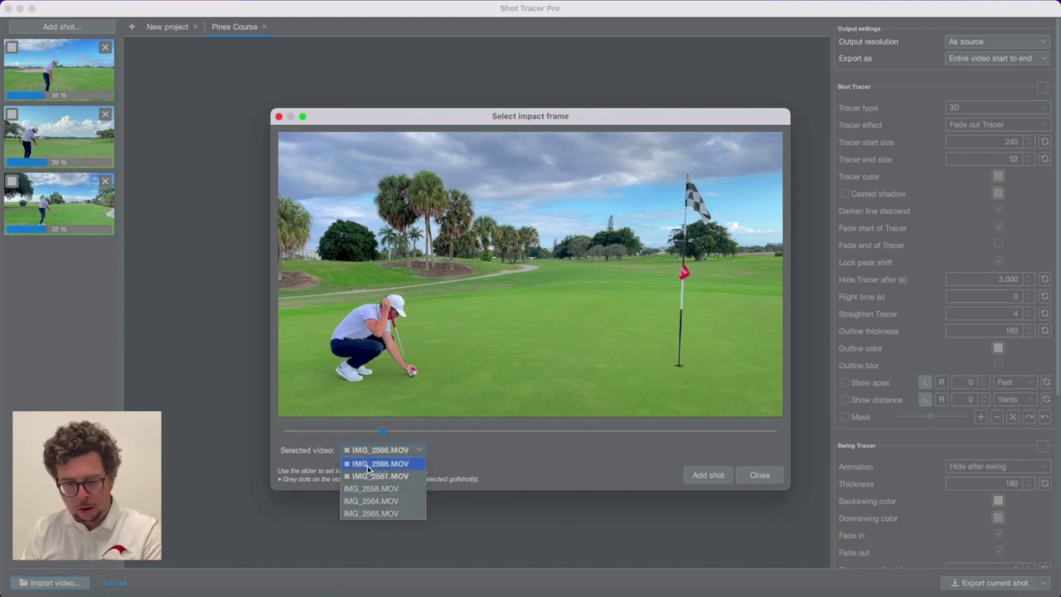
click(399, 462)
mouse_move(383, 432)
mouse_down()
mouse_move(547, 429)
mouse_move(498, 436)
mouse_up()
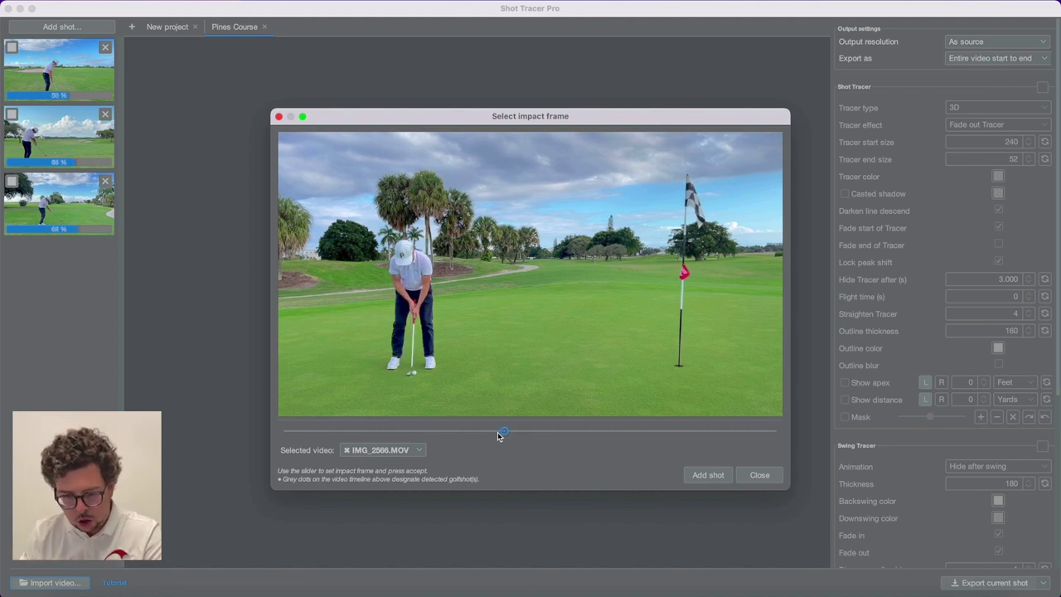
click(706, 475)
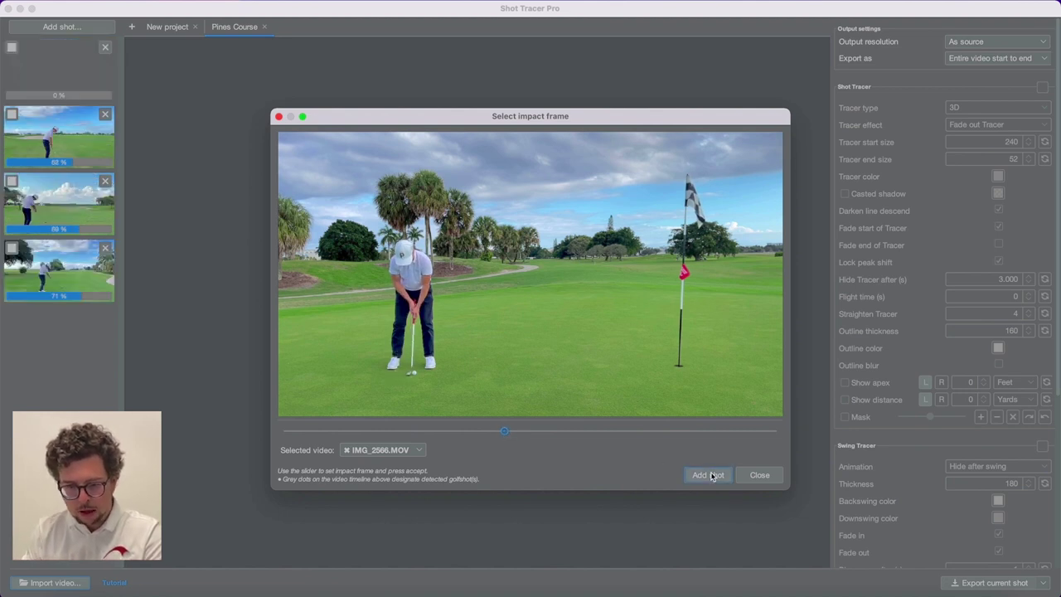
- Manually add a shot for IMG_2567.MOV at the frame around the putt's impact and finish adding shots
click(403, 452)
click(374, 475)
drag(314, 433, 503, 436)
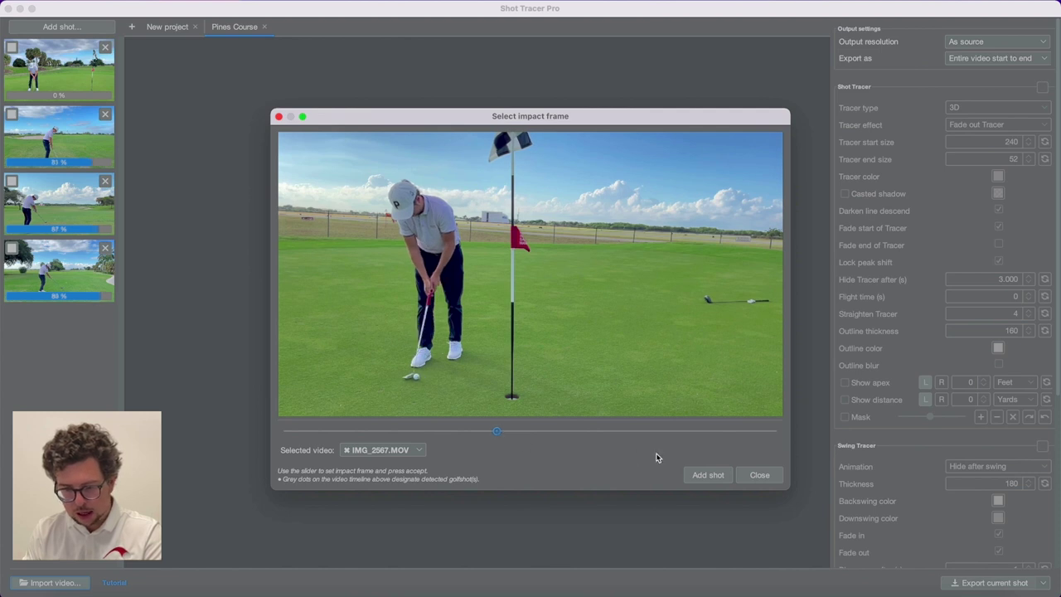
click(691, 474)
click(760, 478)
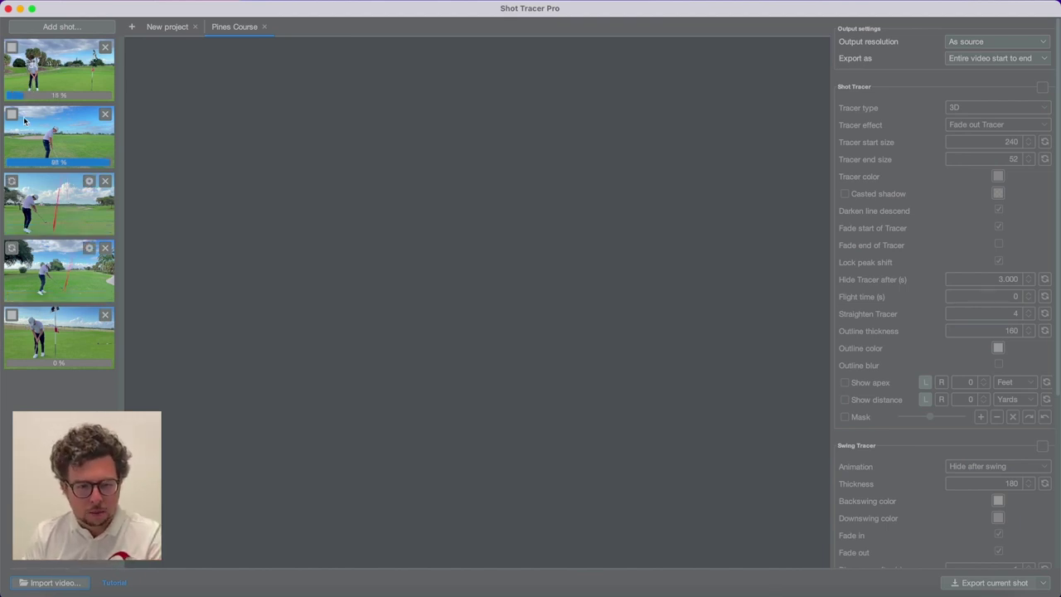
- Stop the automatic shot processing of the two manually added putting shots
click(12, 48)
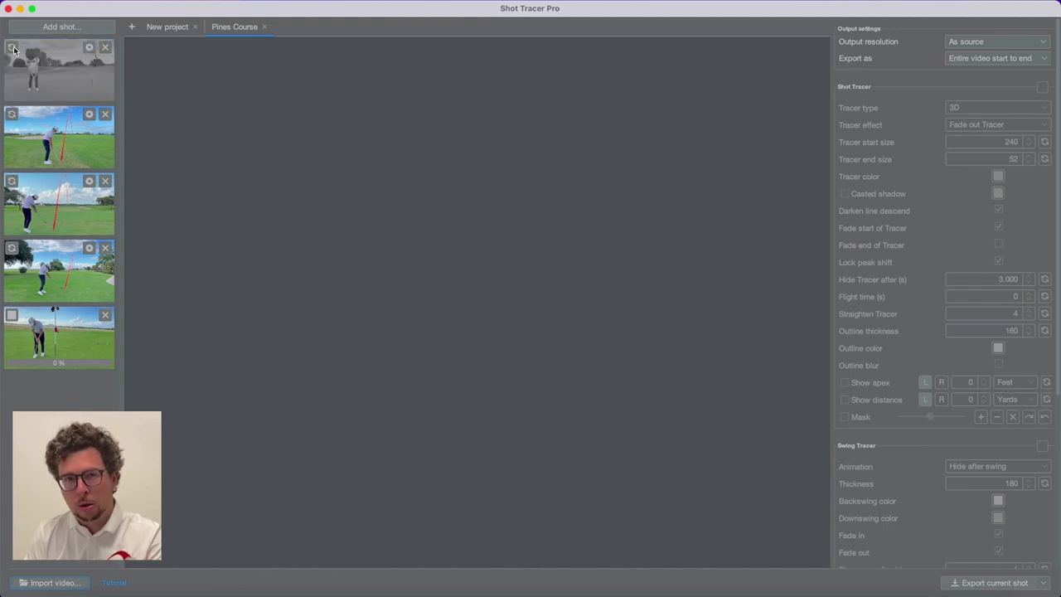
click(12, 316)
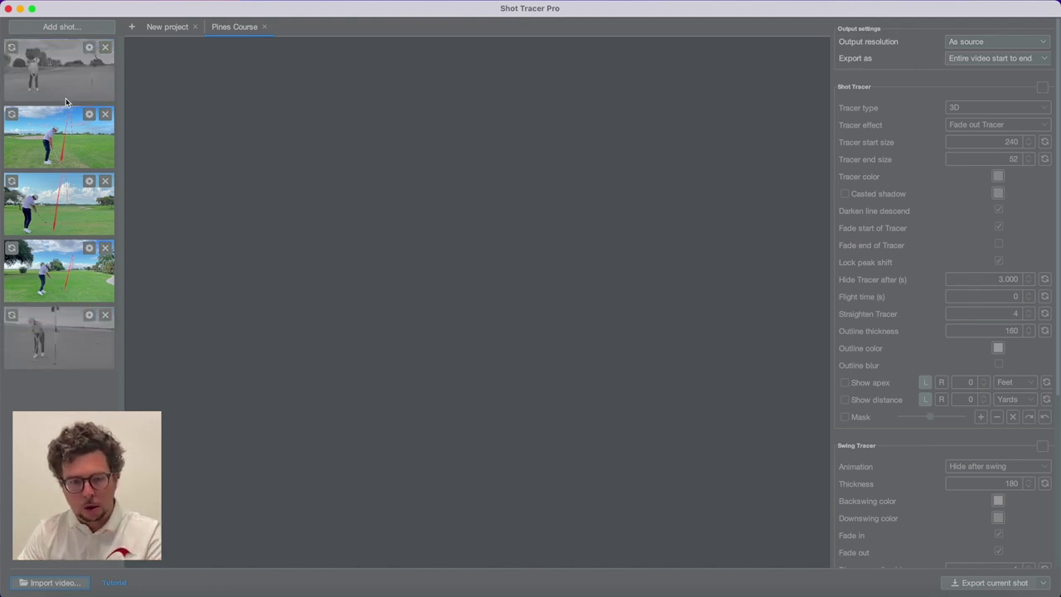
- Look through the three automatically traced shots and the two untraced putting shots of the project
click(65, 143)
click(68, 208)
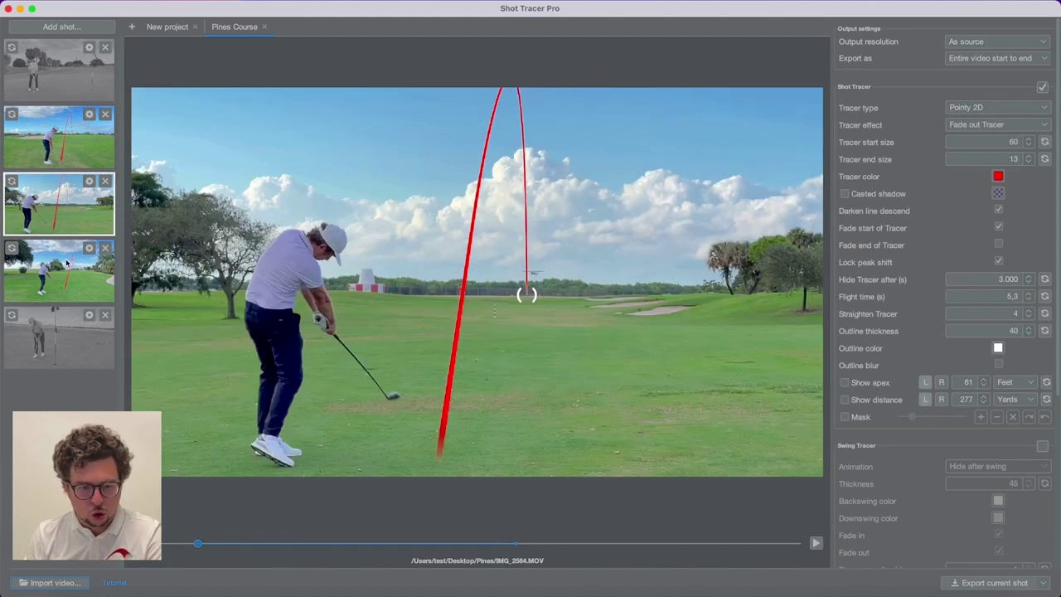
click(68, 267)
click(73, 87)
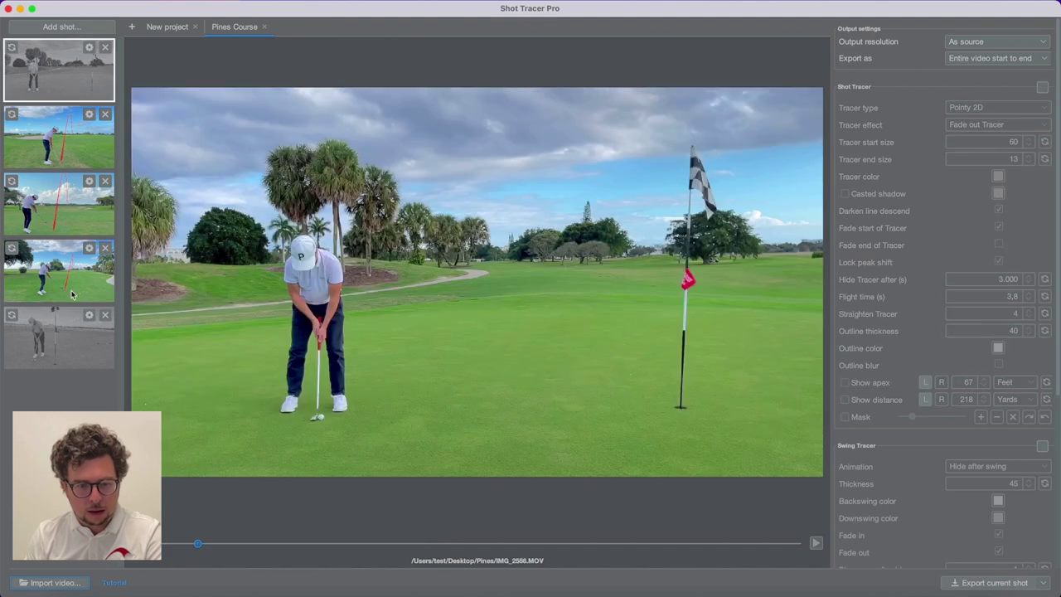
click(70, 338)
- Start editing the putt/ball tracer of the IMG_2566.MOV shot and set its first frame to the moment the putter hits the ball
click(66, 73)
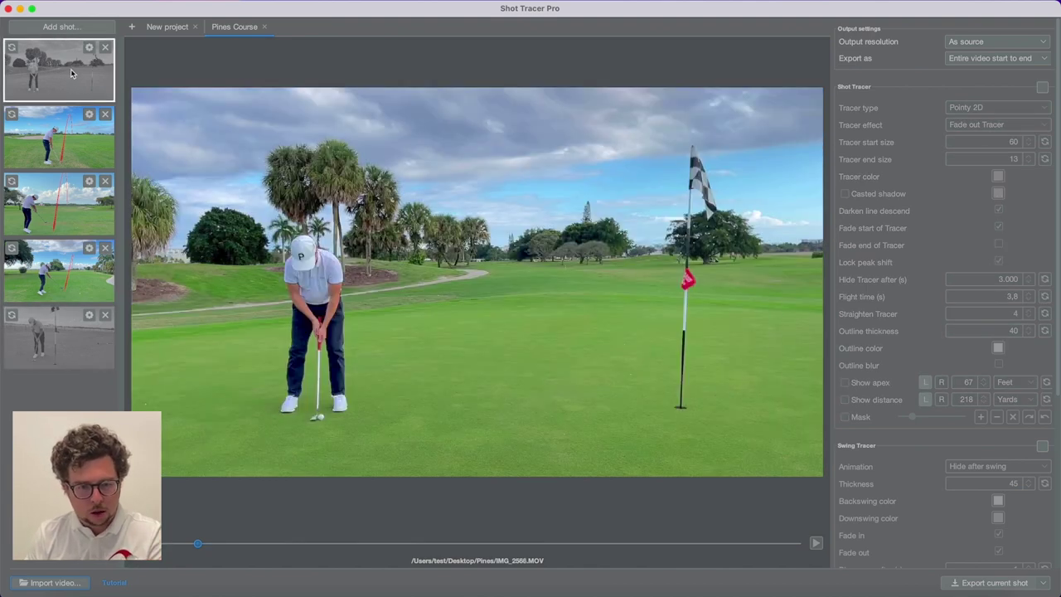
click(88, 50)
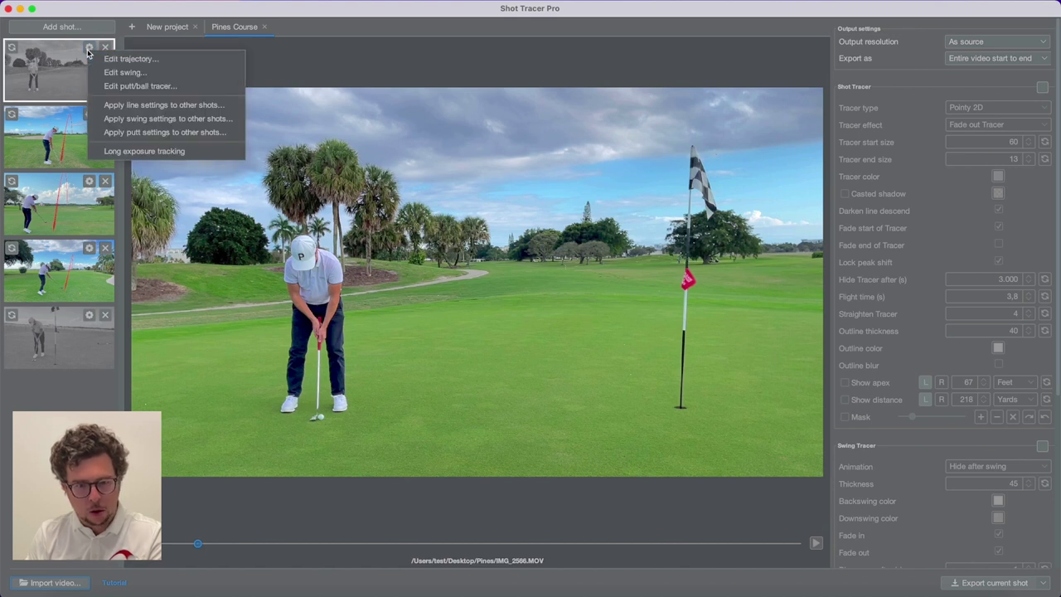
click(153, 87)
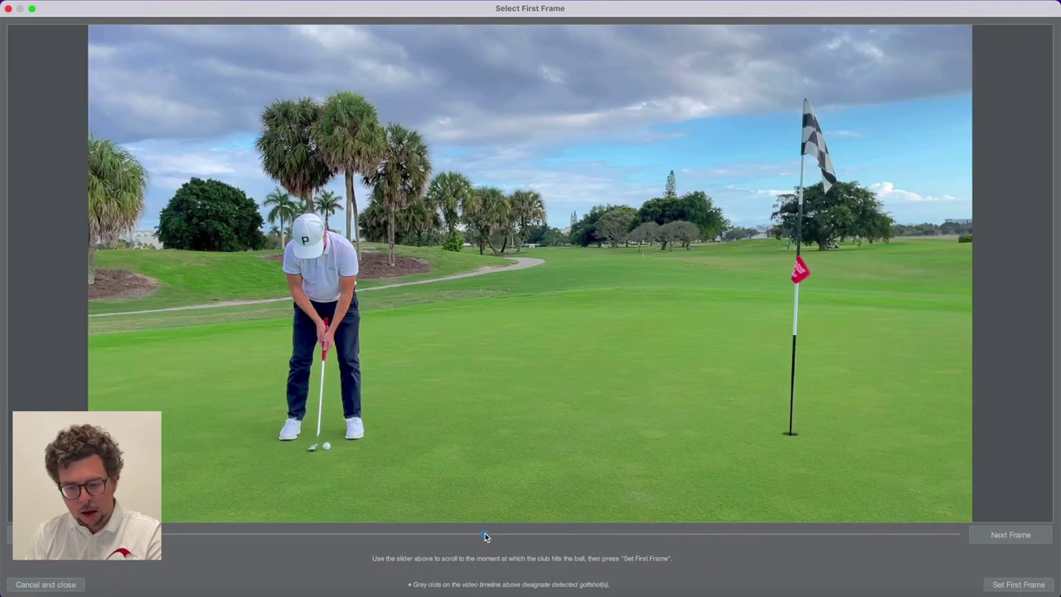
mouse_move(454, 537)
mouse_down()
mouse_move(524, 533)
mouse_move(460, 536)
mouse_up()
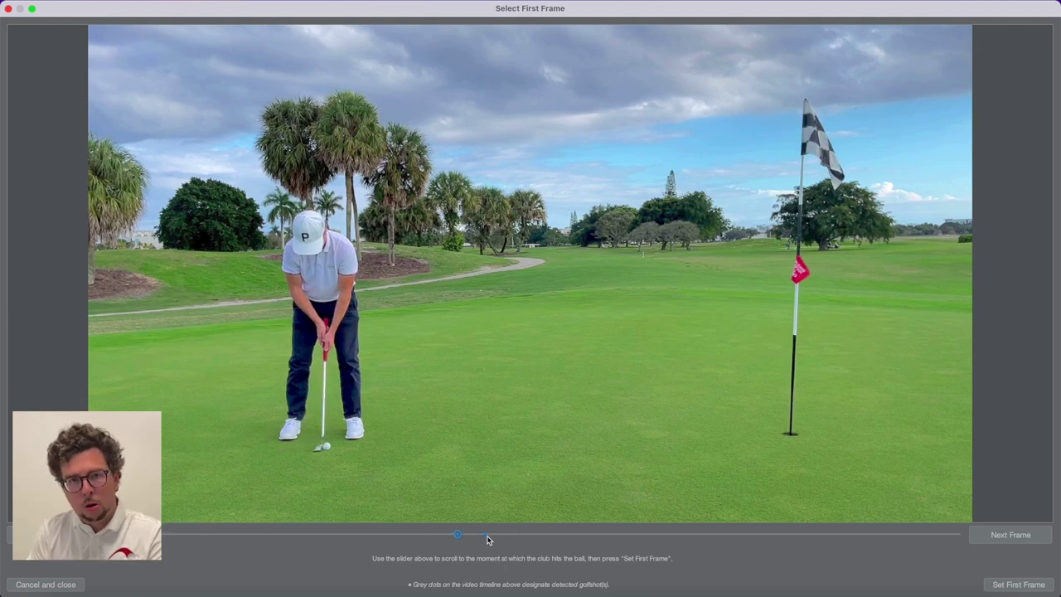
drag(454, 540, 484, 536)
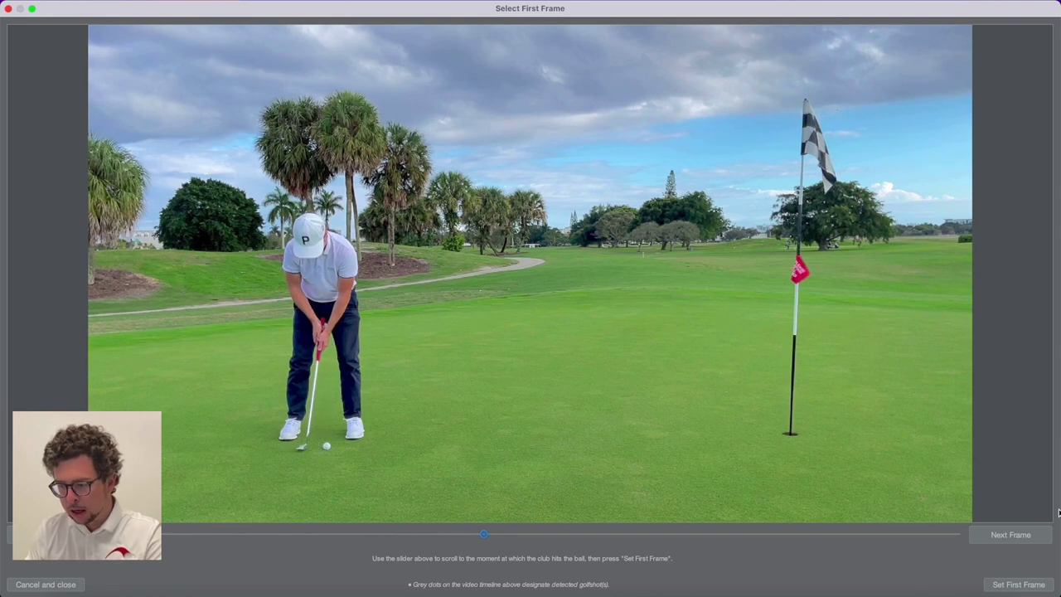
click(1019, 534)
click(1018, 534)
click(1018, 534)
click(1018, 534)
click(1028, 591)
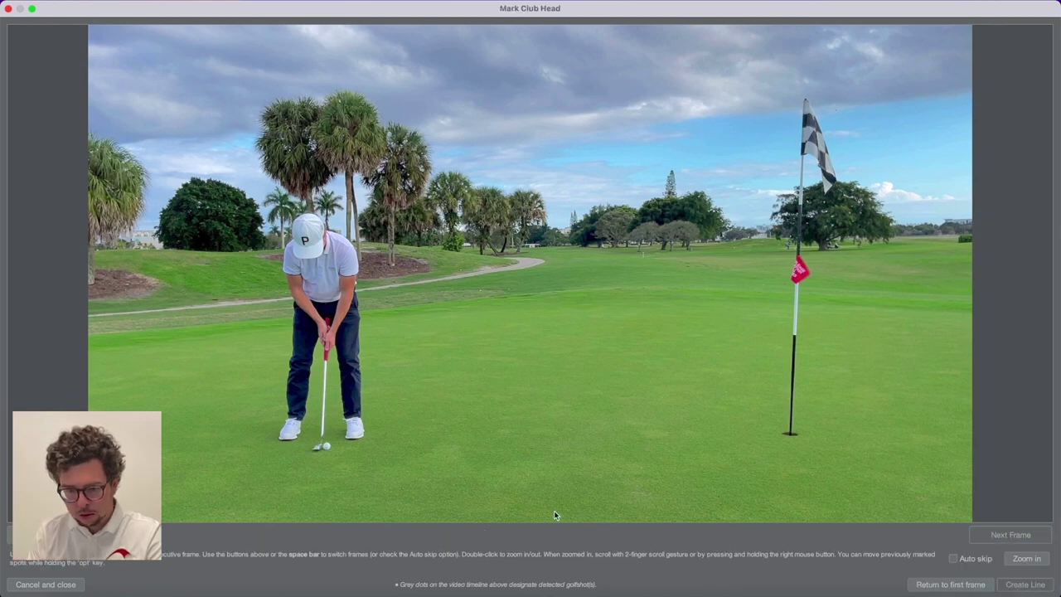
- Mark the ball's successive positions from impact to beyond the hole, create the putt line from them, and play the shot back
click(322, 446)
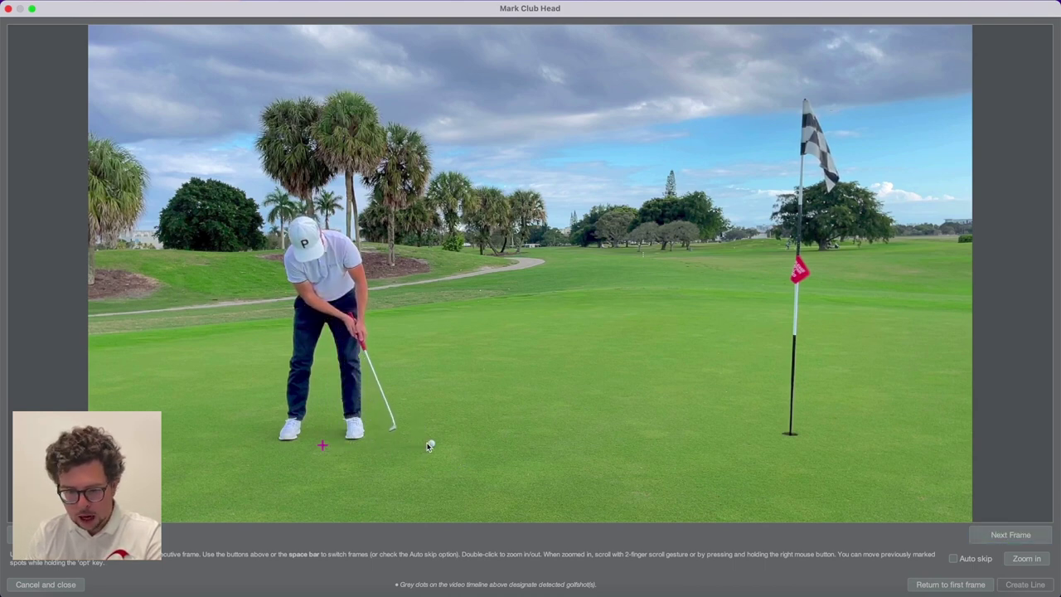
click(426, 444)
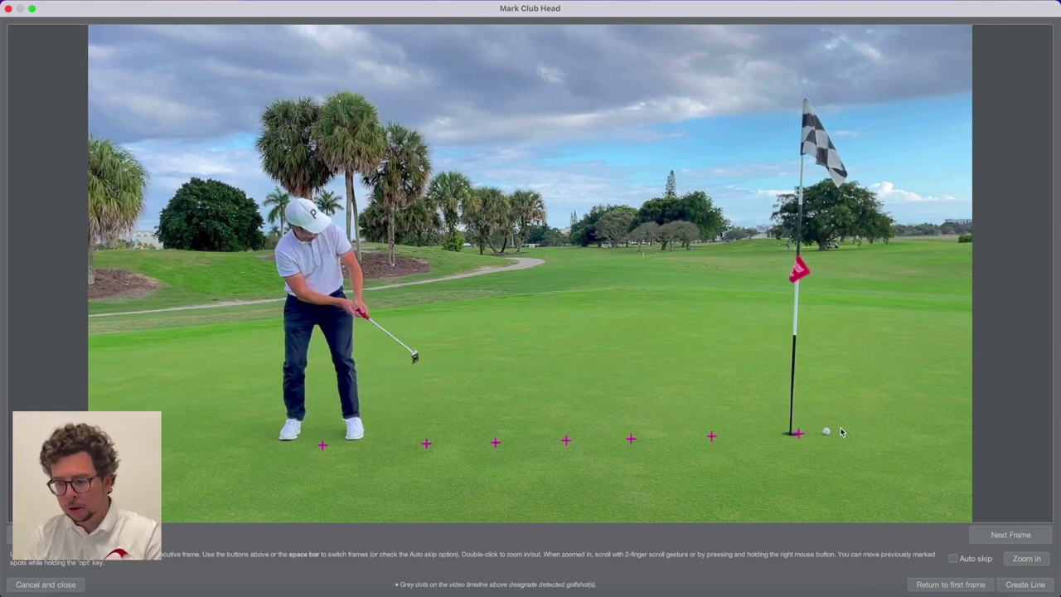
click(827, 433)
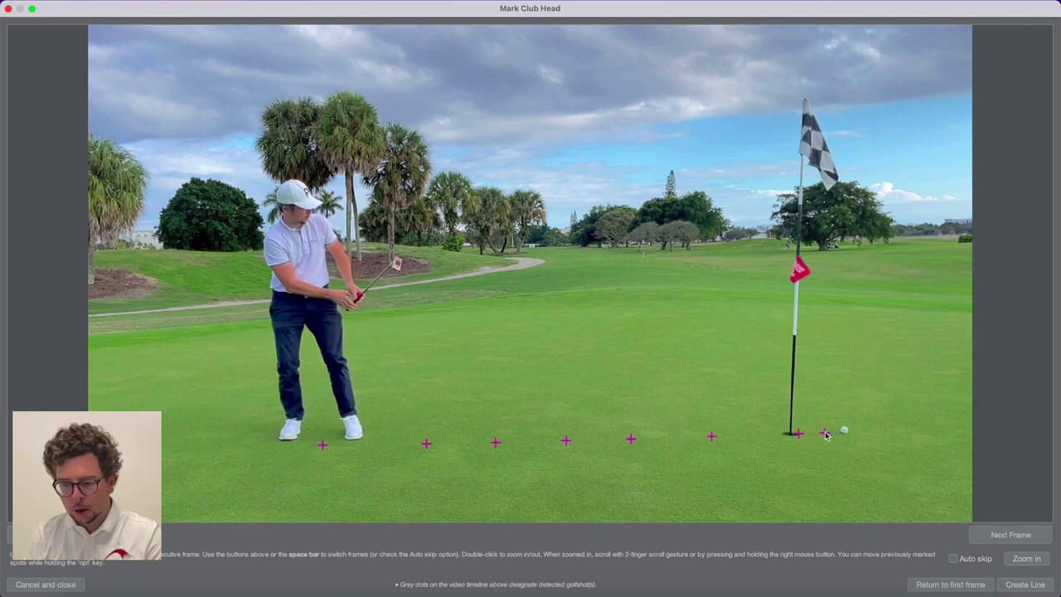
click(867, 428)
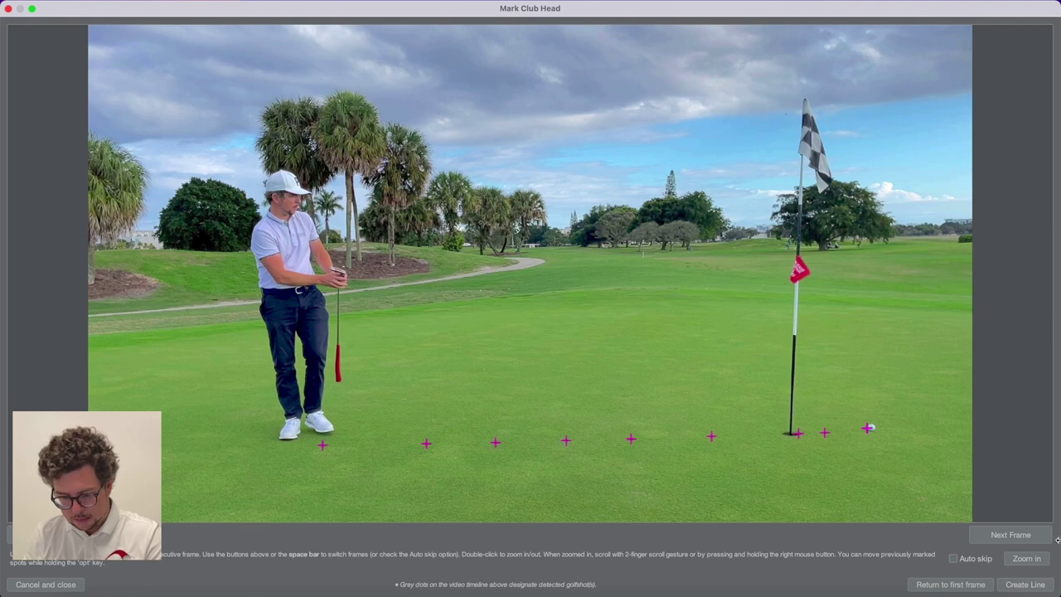
click(1026, 585)
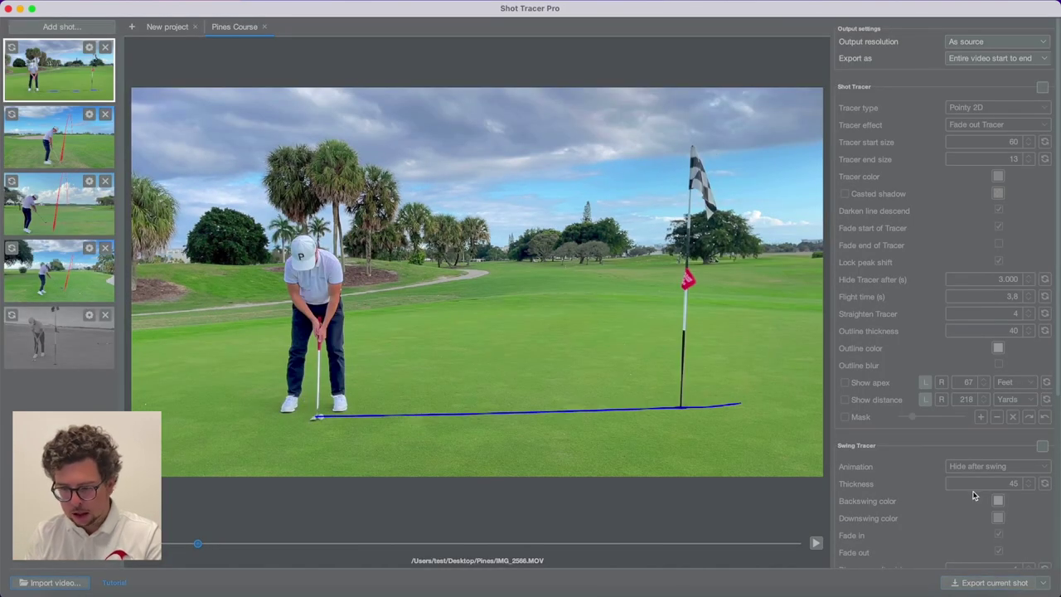
click(817, 543)
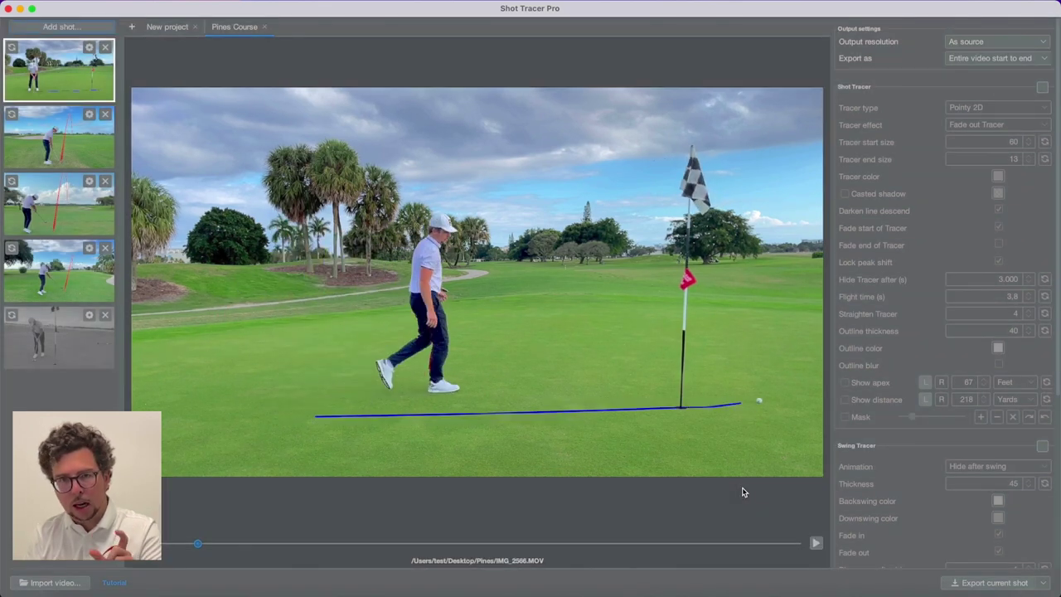
- Extend the IMG_2566.MOV putt trace with one more mark at the ball's resting position and recreate the line
click(89, 48)
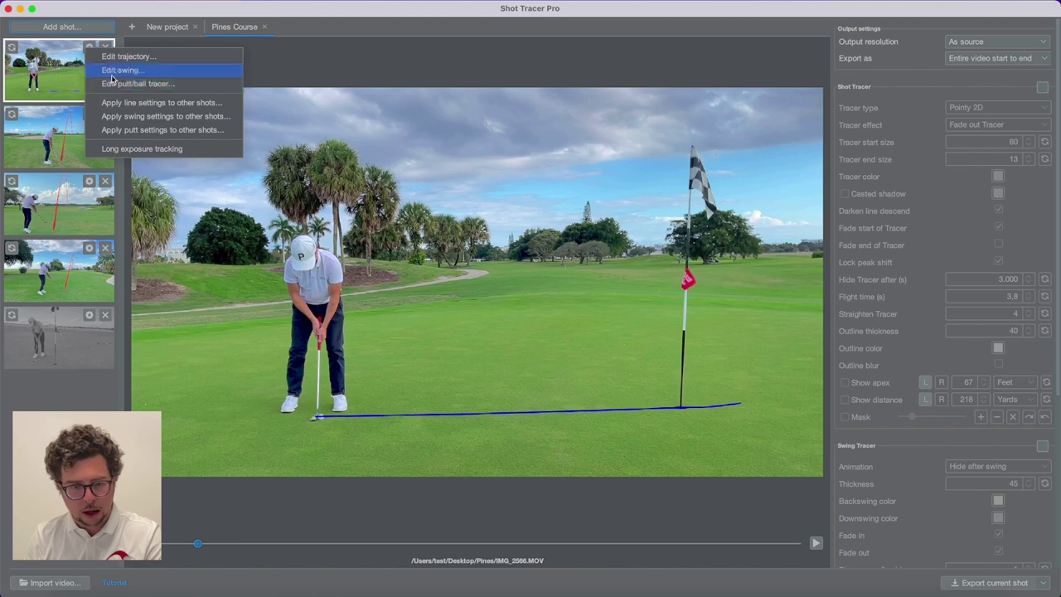
click(107, 70)
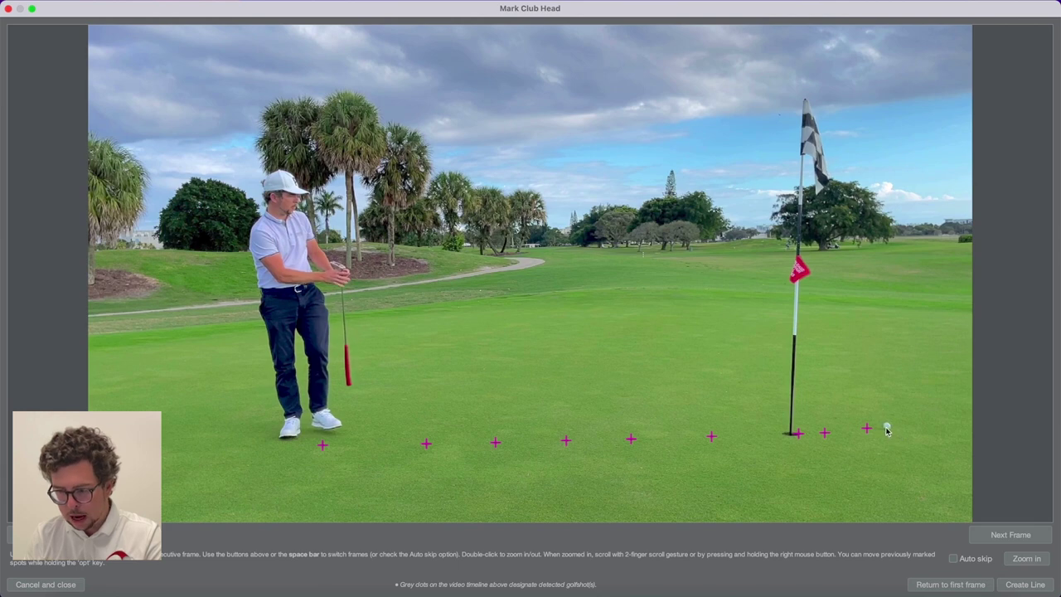
click(888, 428)
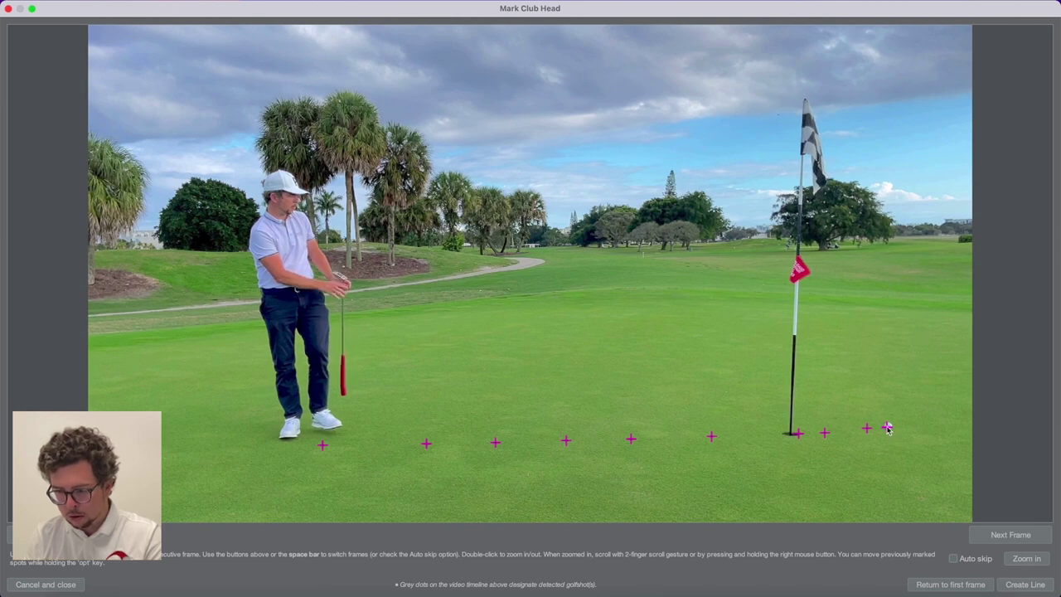
click(1027, 584)
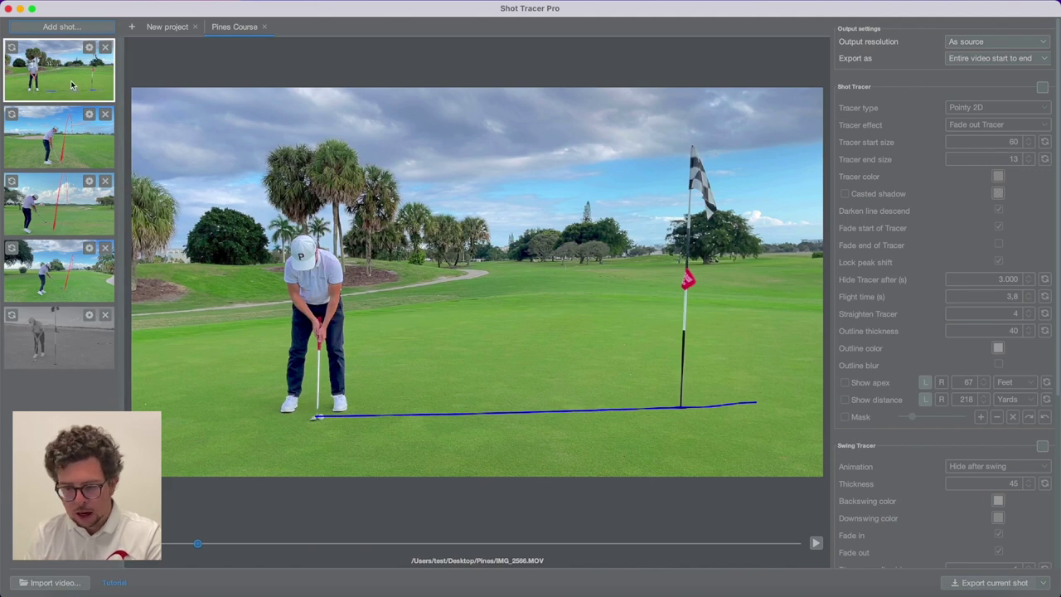
- Look through the untraced IMG_2567.MOV putt and the three traced shots, and view the shot options of IMG_2558.MOV
click(56, 336)
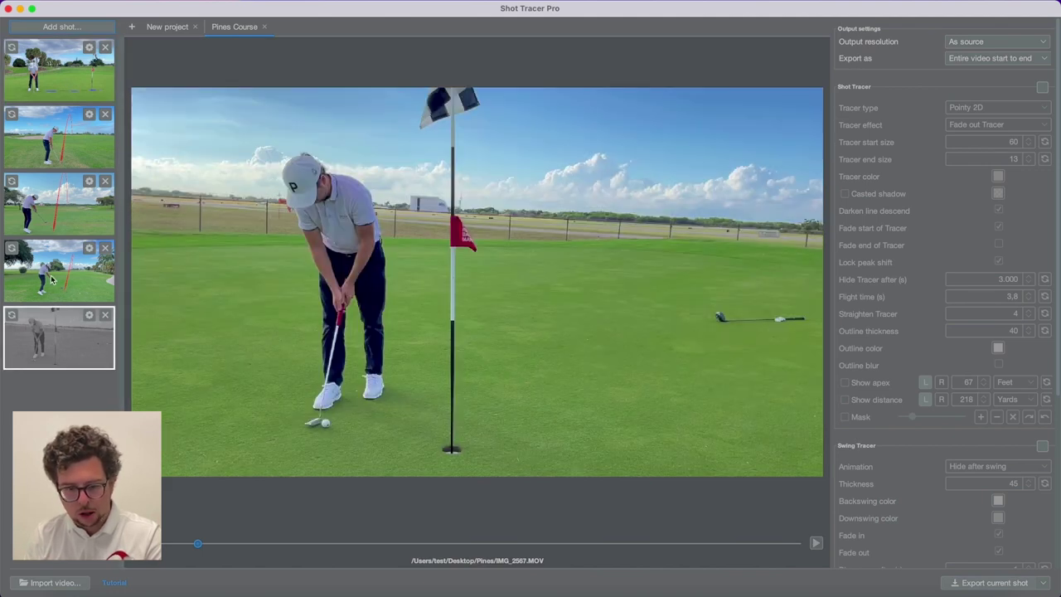
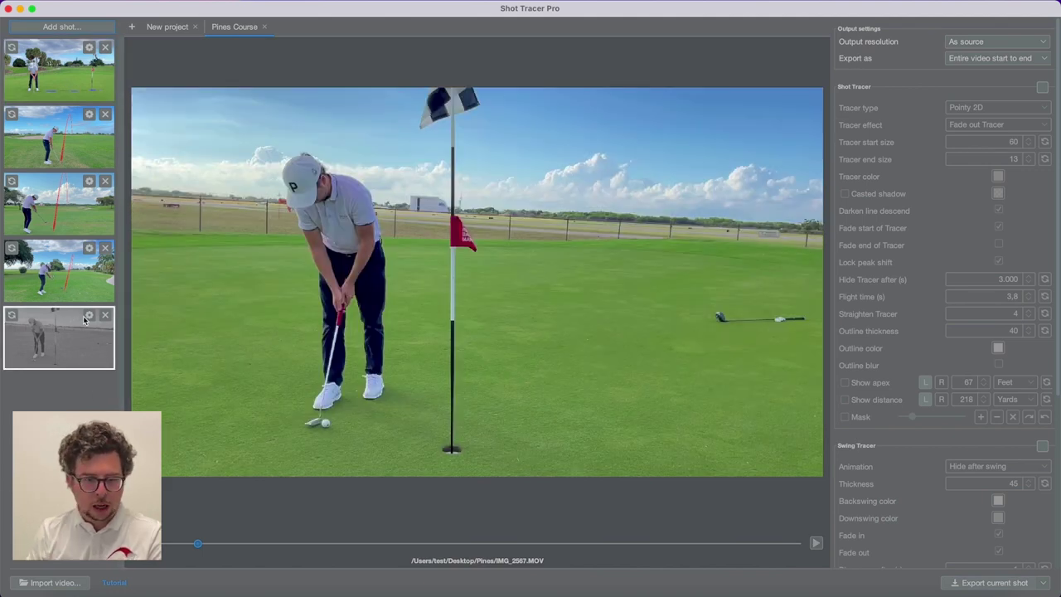
click(59, 140)
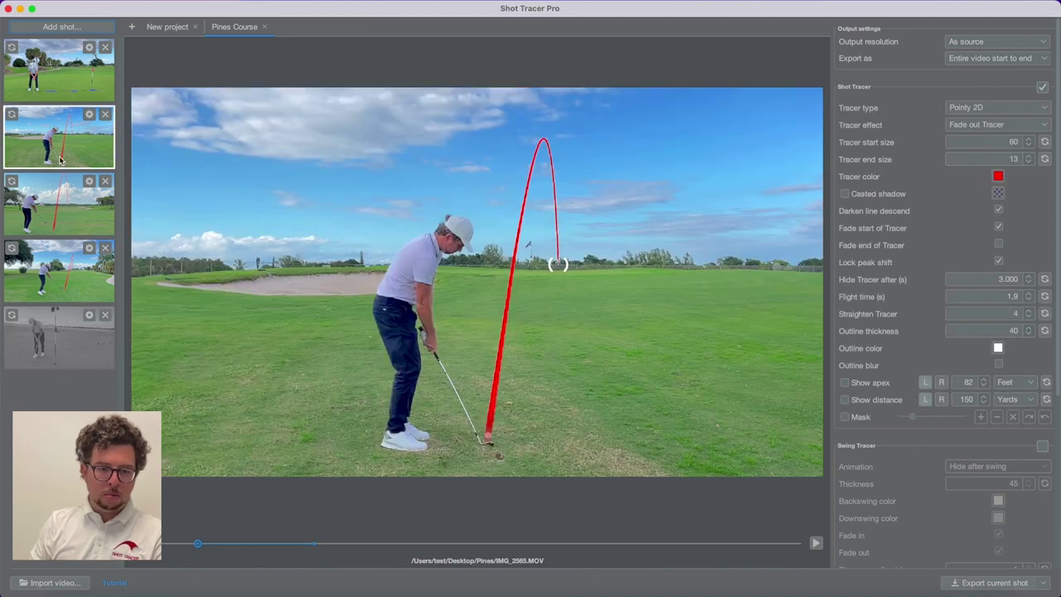
click(61, 224)
click(62, 267)
click(62, 224)
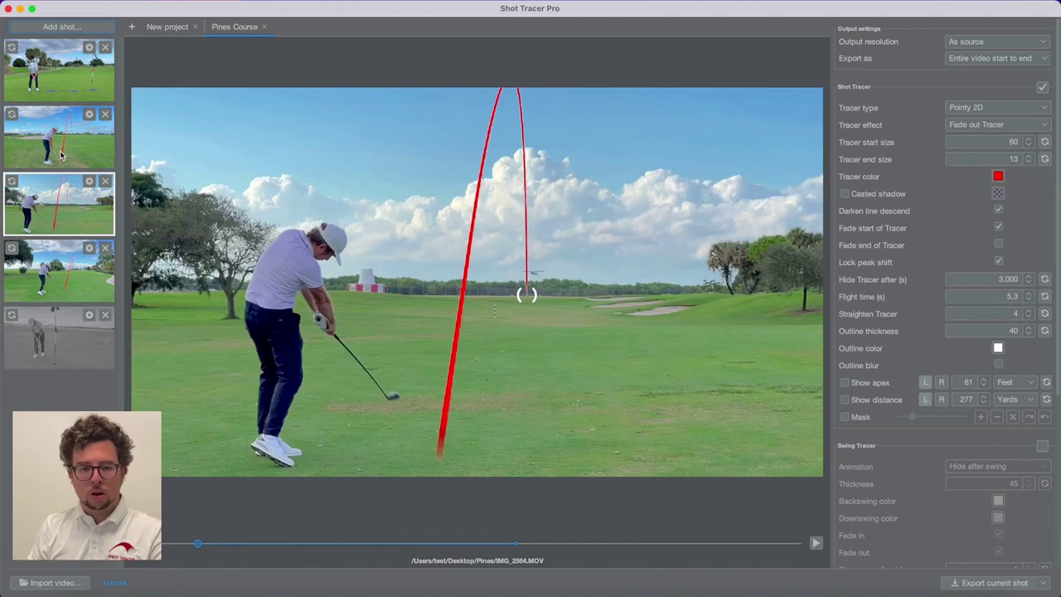
click(61, 156)
click(65, 272)
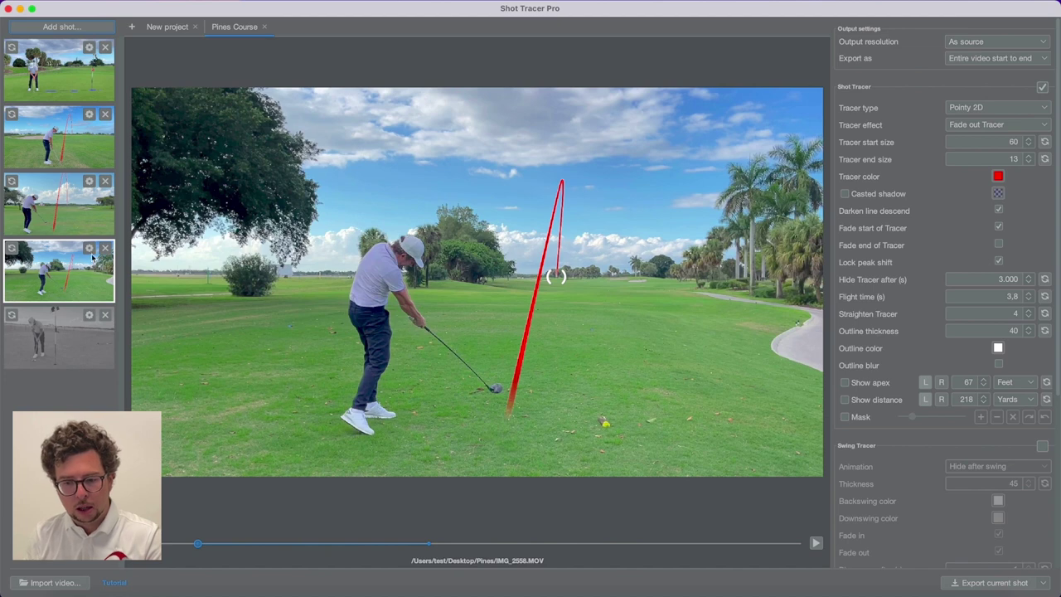
right_click(91, 255)
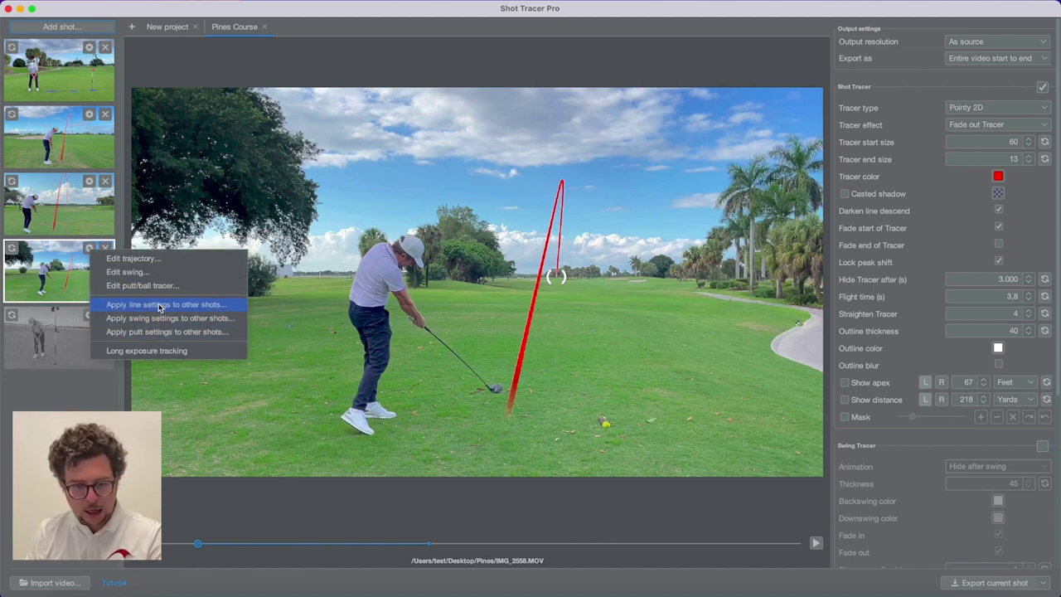
click(76, 282)
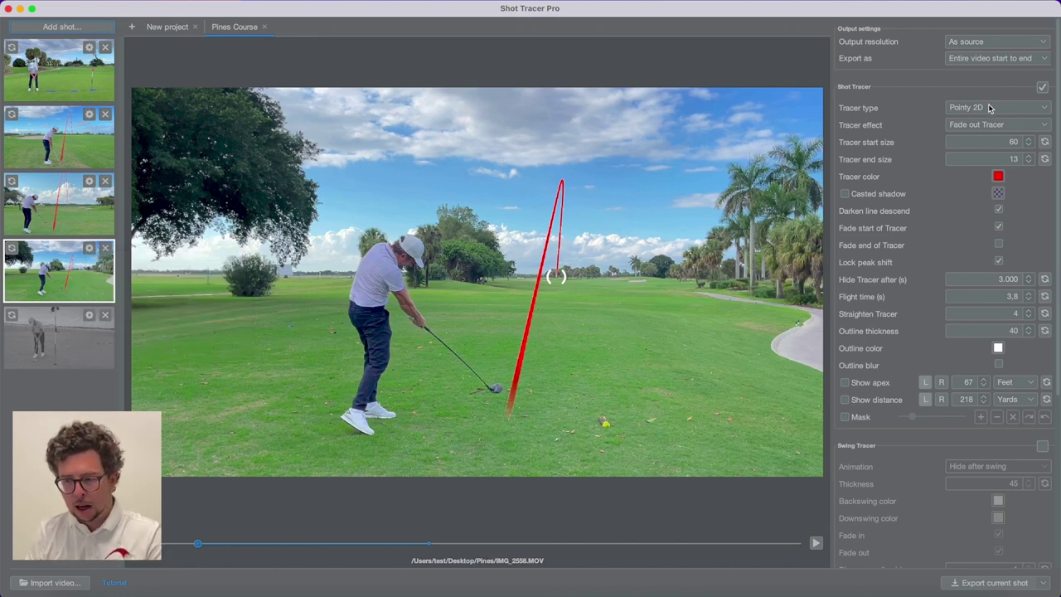
- Set the IMG_2558.MOV shot tracer's start size to 140 and its end size to 20
double_click(1011, 139)
text(1)
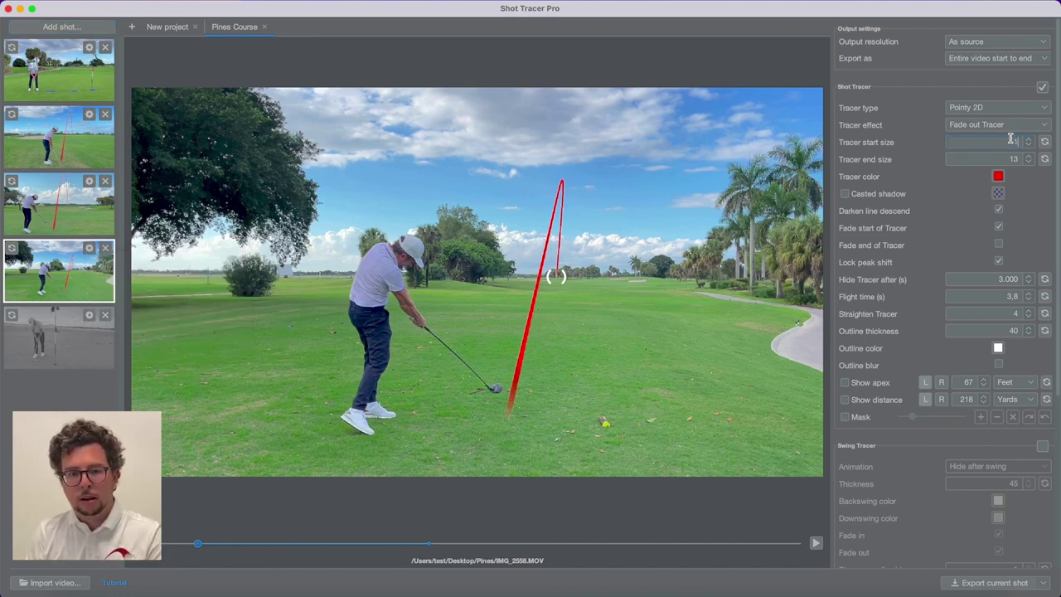
text(60)
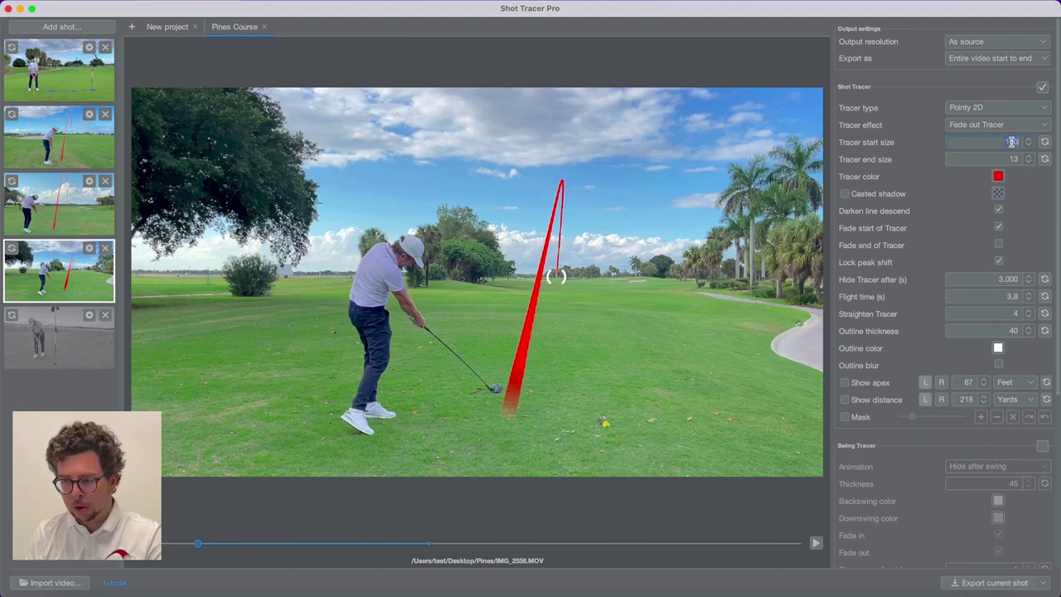
double_click(1013, 157)
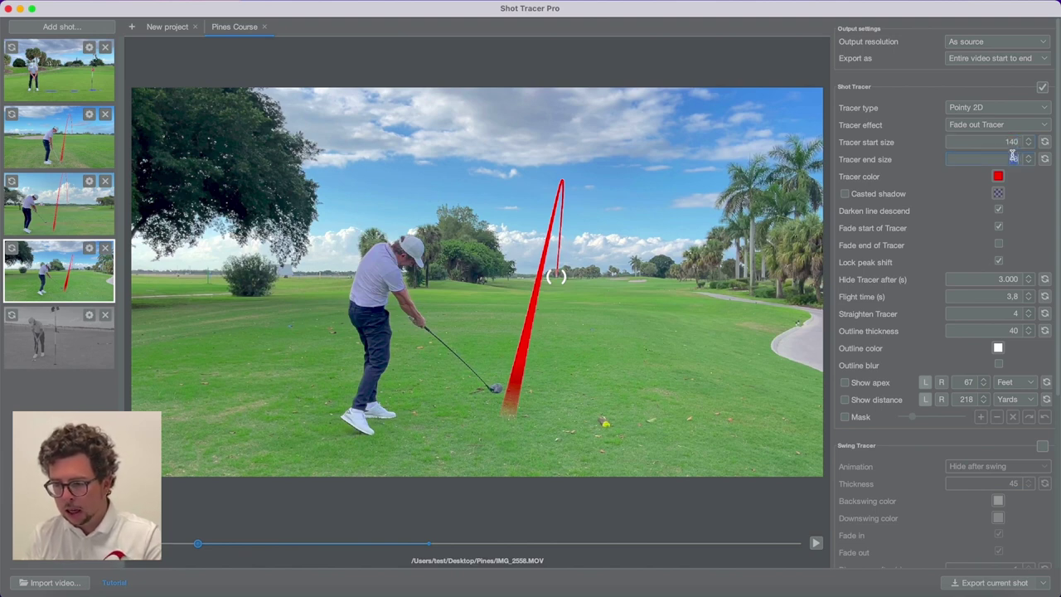
text(26)
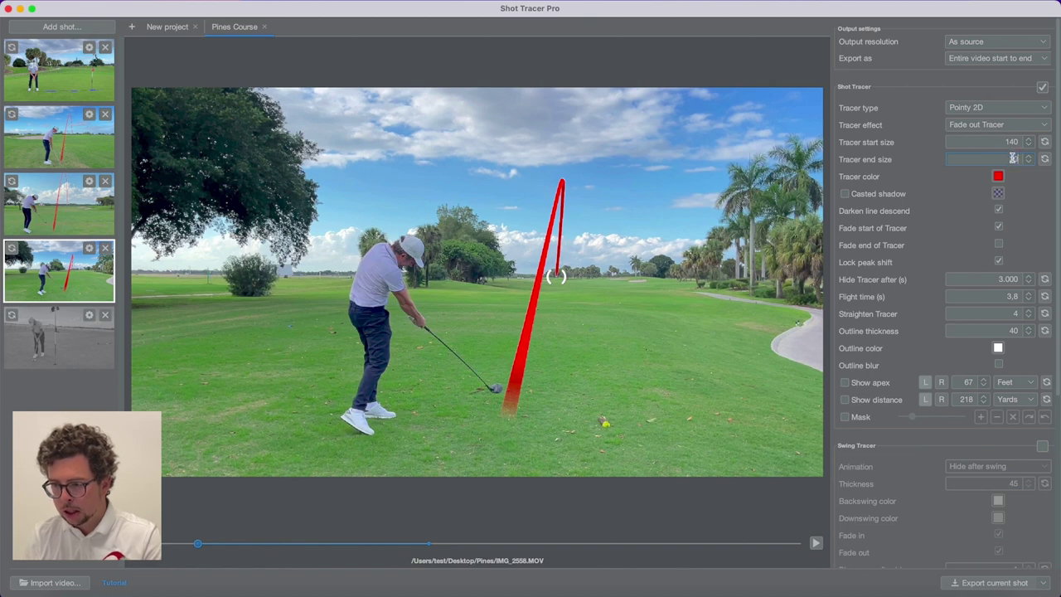
- Make the IMG_2558.MOV tracer's outline color black and shift its landing point slightly to the right and down
click(997, 349)
click(487, 320)
drag(380, 285, 303, 407)
key(Return)
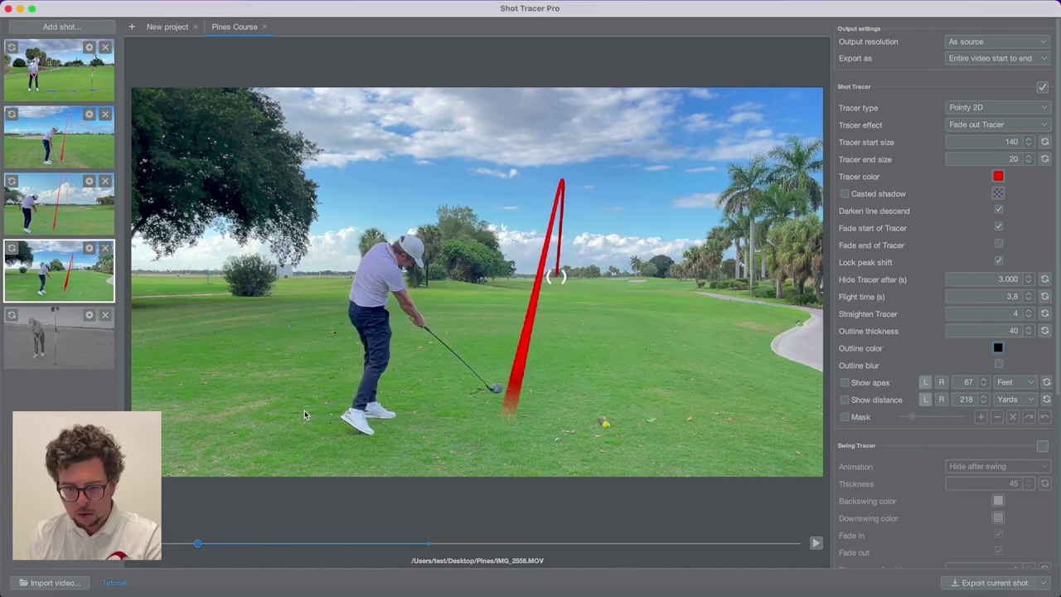
drag(559, 277, 562, 281)
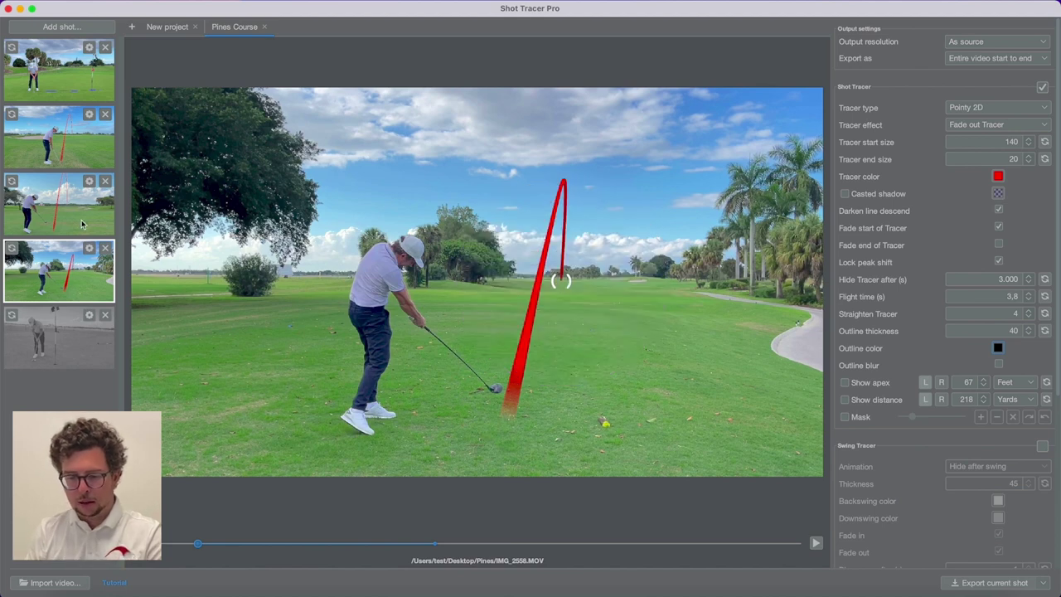
- Compare the IMG_2558.MOV tracer with the IMG_2564.MOV shot and enable the casted shadow on the IMG_2558.MOV tracer
click(97, 187)
click(57, 201)
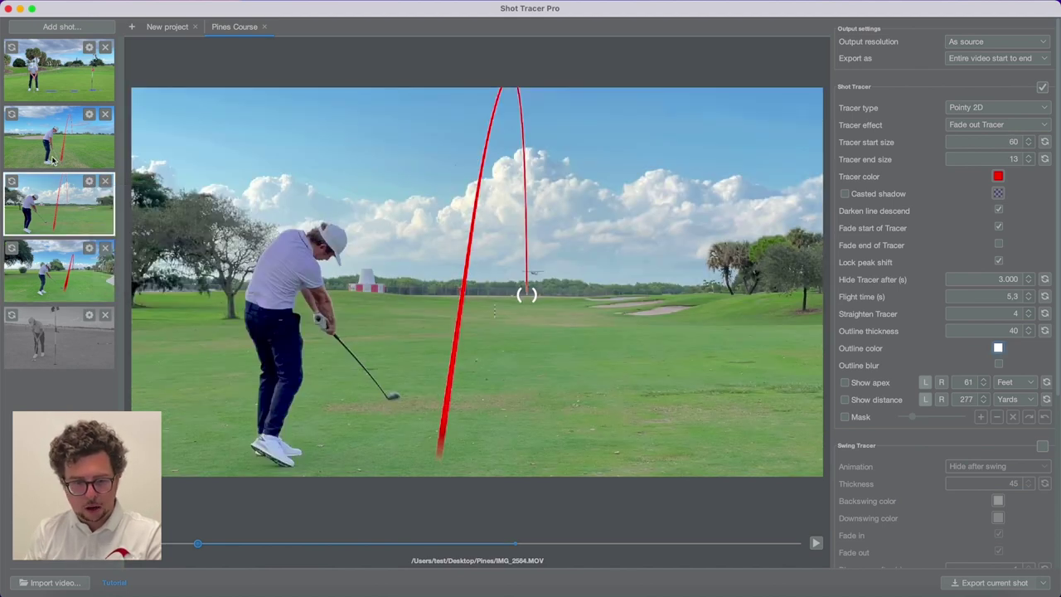
click(55, 206)
click(60, 261)
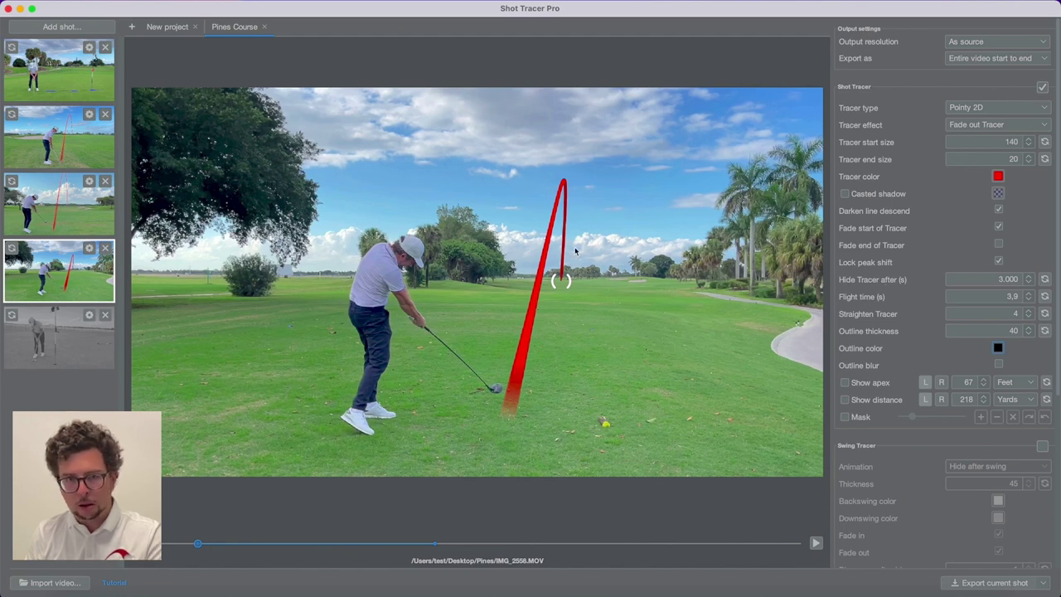
click(847, 195)
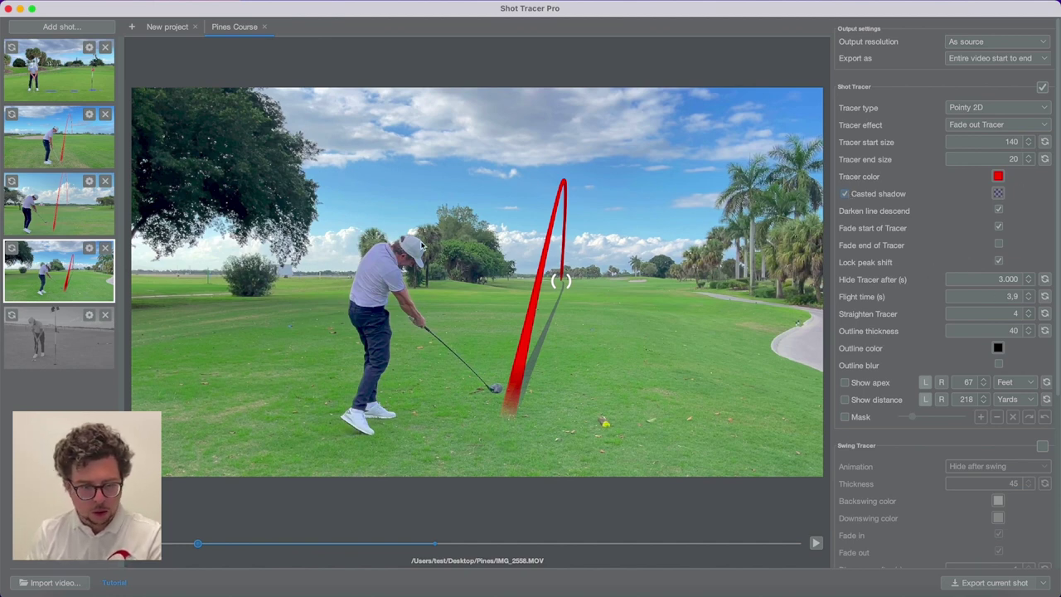
- Apply the IMG_2558.MOV line settings to the three traced full shots, leaving out both putting shots
click(90, 251)
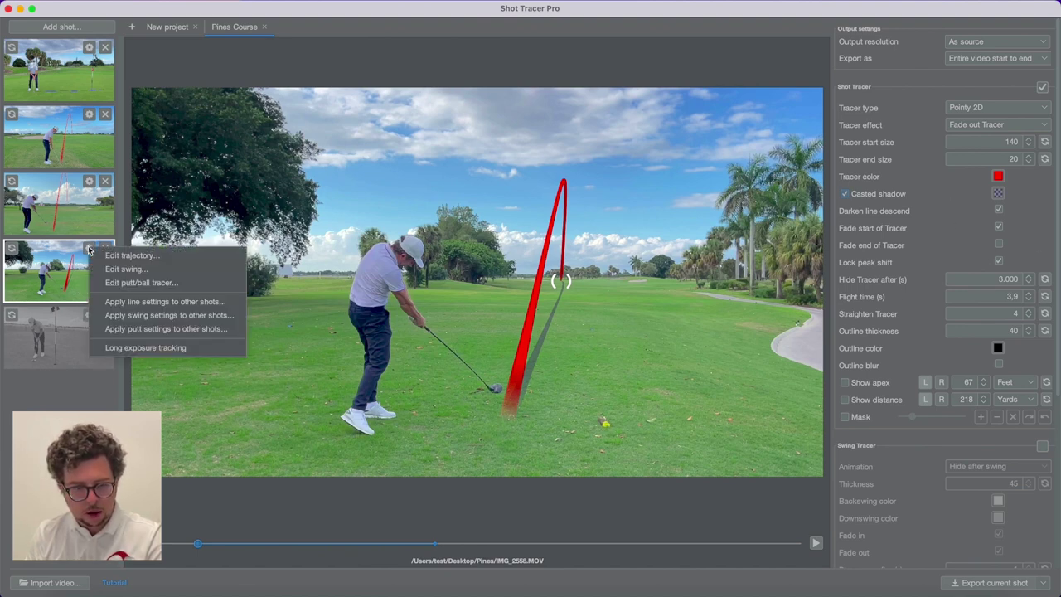
click(116, 304)
click(383, 218)
click(514, 203)
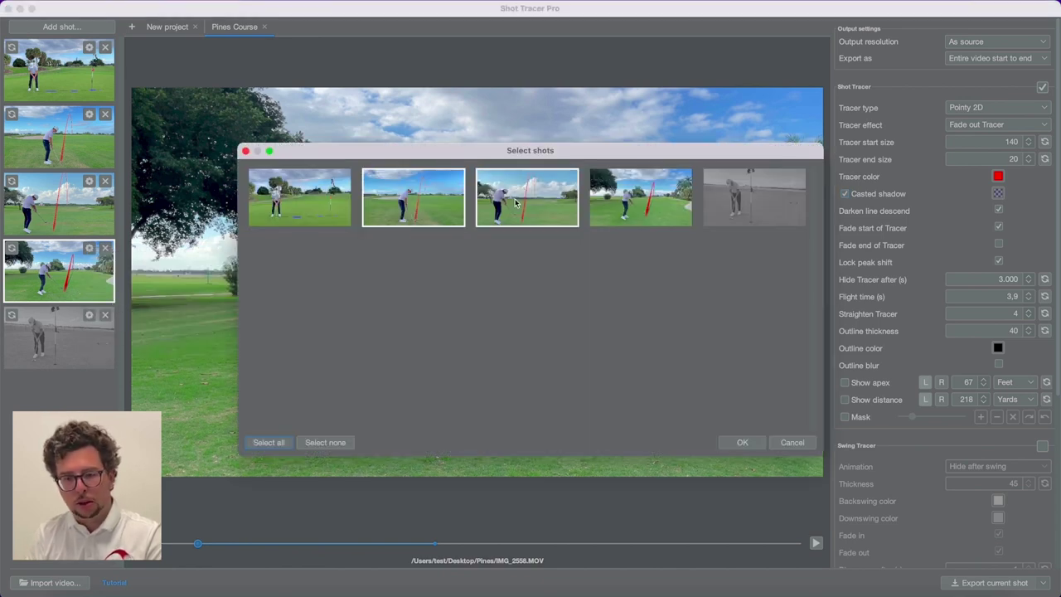
click(644, 192)
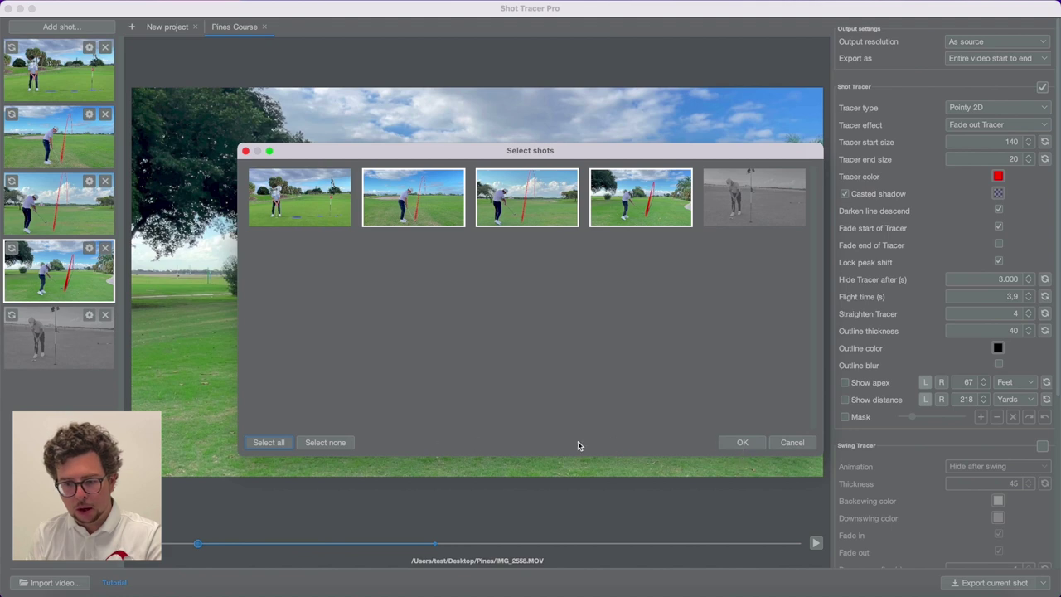
click(744, 443)
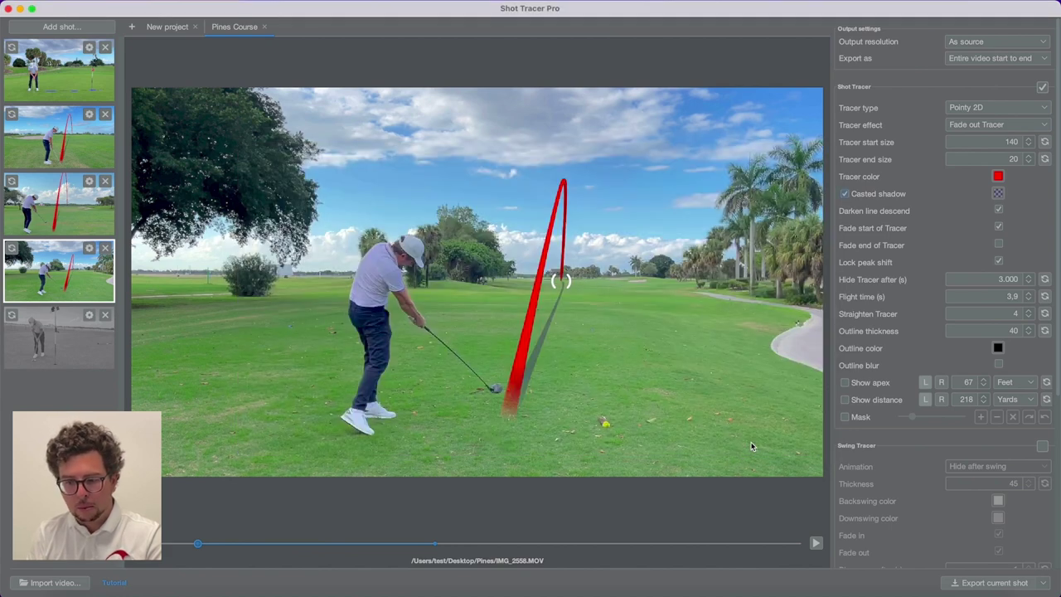
- Check the applied tracer style on the IMG_2564.MOV and IMG_2565.MOV shots
click(61, 212)
click(66, 154)
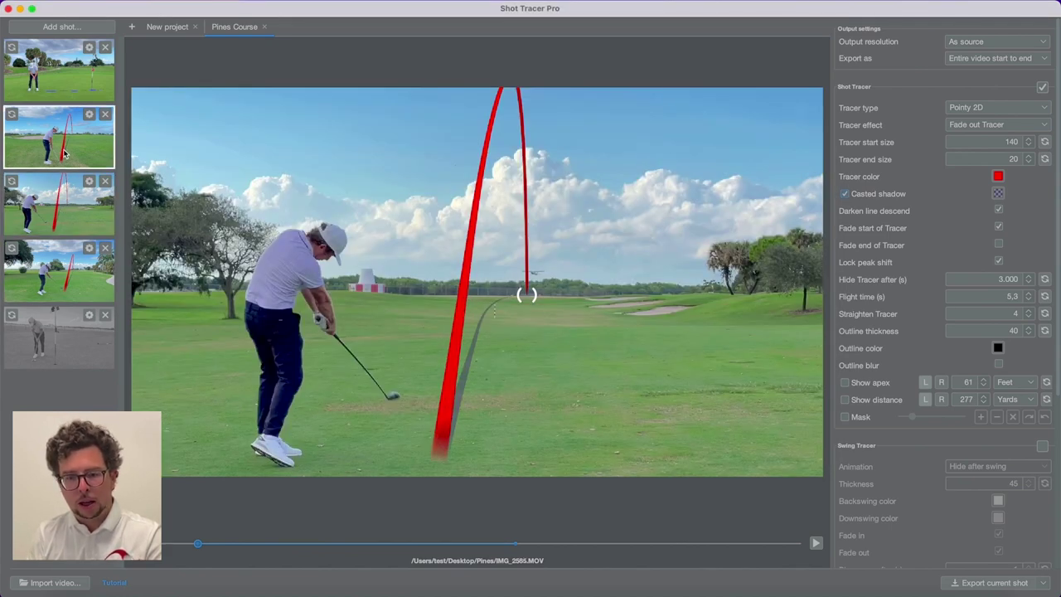
click(70, 204)
click(68, 157)
click(73, 207)
- Move the landing point of the IMG_2565.MOV tracer slightly down the fairway and play the shot back
click(78, 132)
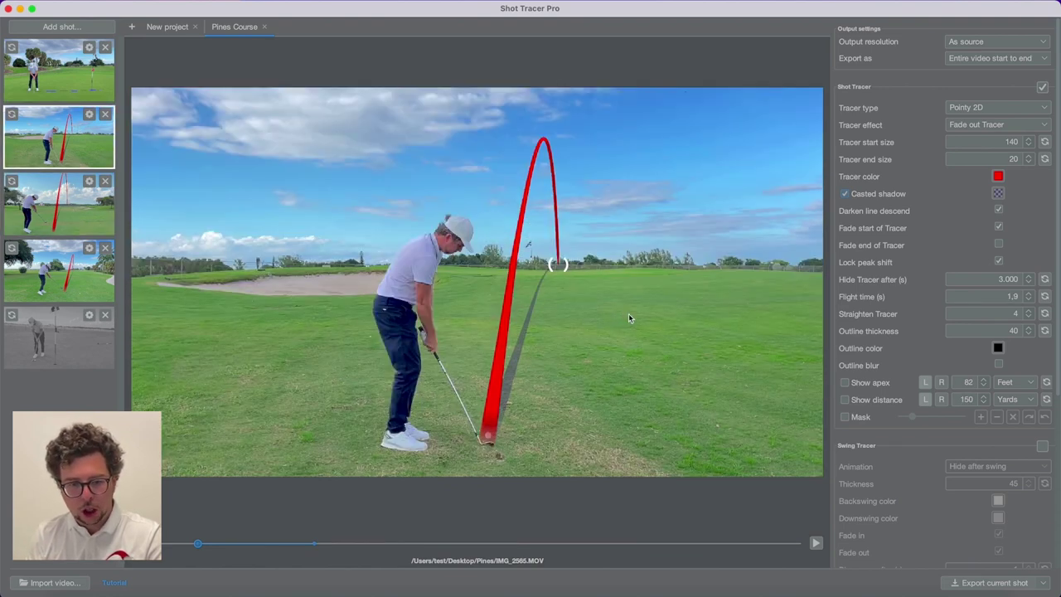
drag(559, 264, 558, 276)
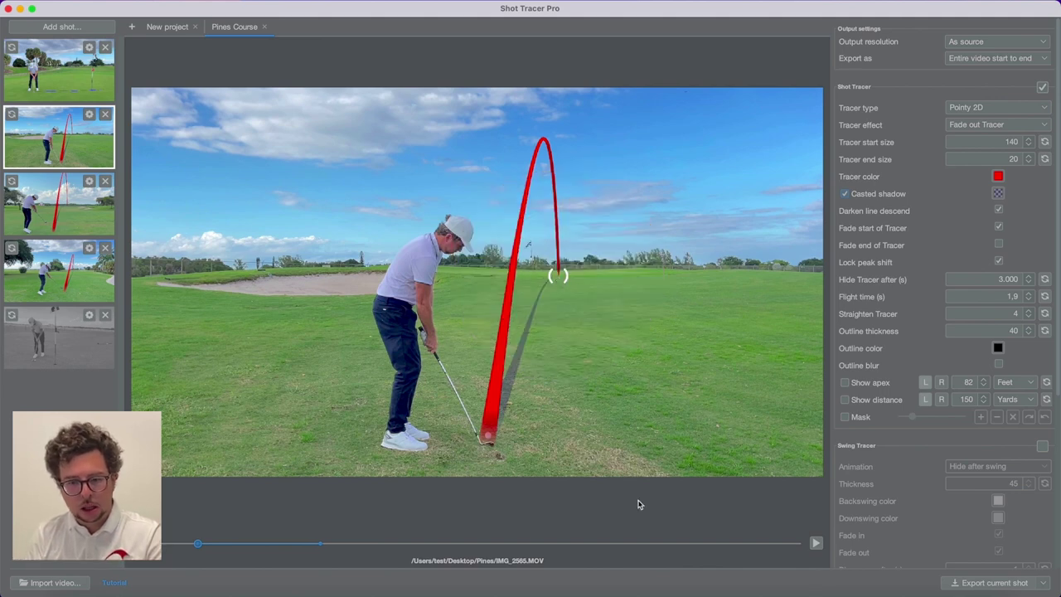
click(816, 543)
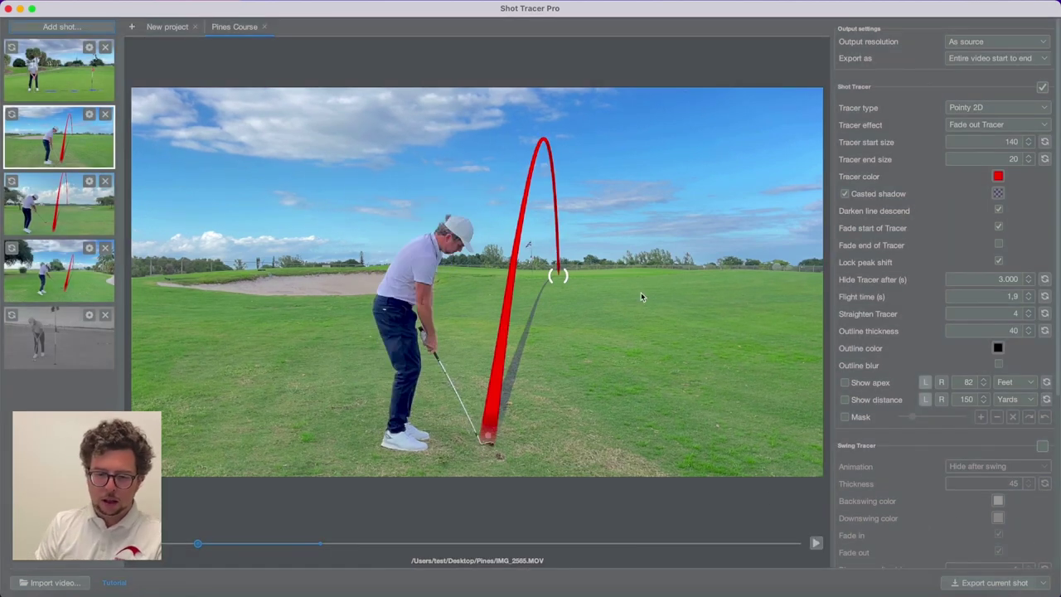
- Try to export only the first three shots of the Pines Course project, up to choosing the destination folder
click(91, 204)
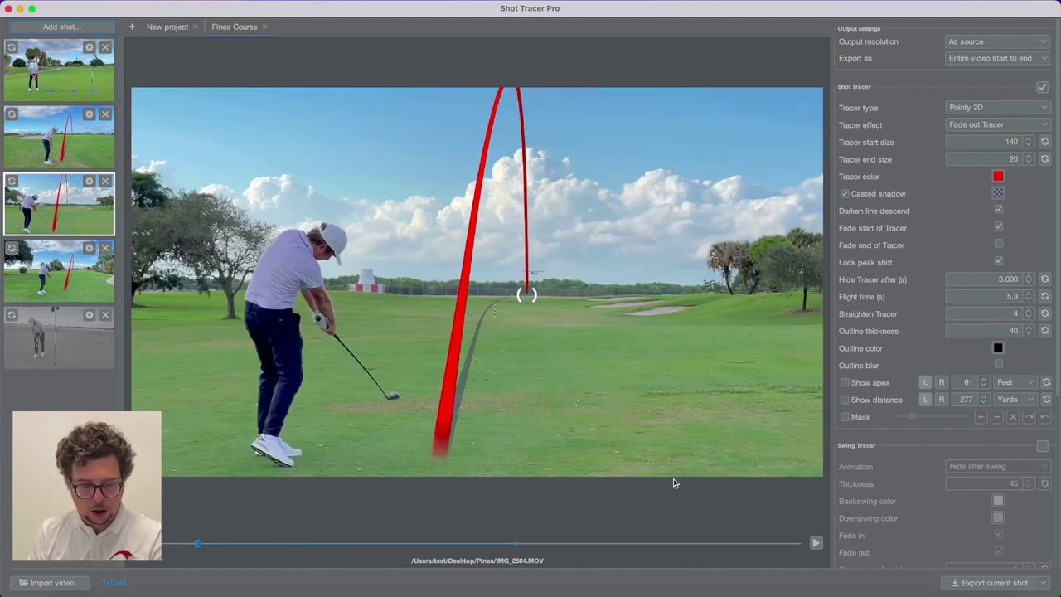
click(1043, 582)
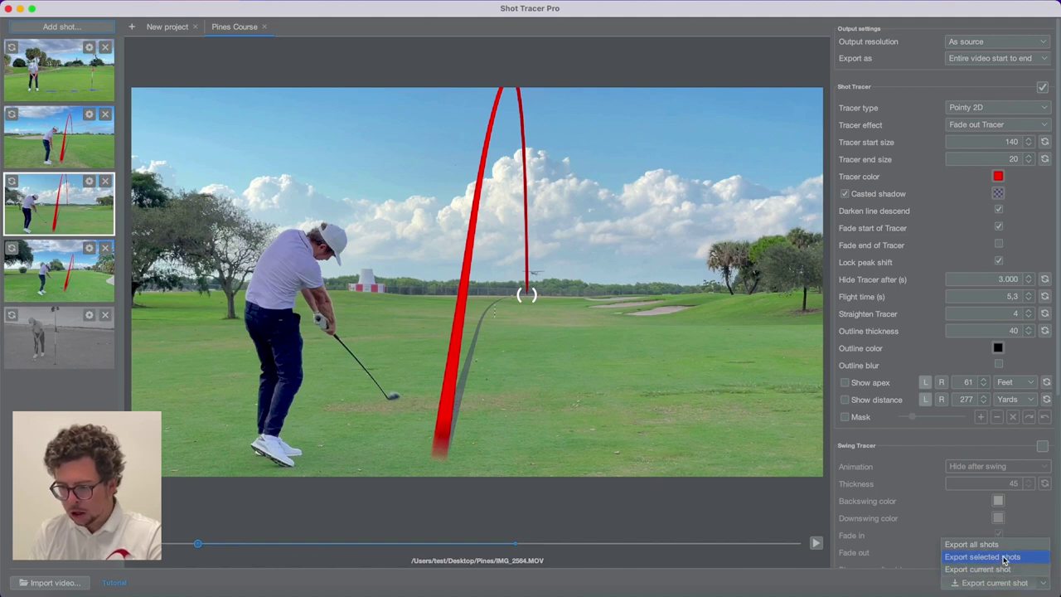
click(1004, 557)
click(320, 196)
click(390, 197)
click(502, 197)
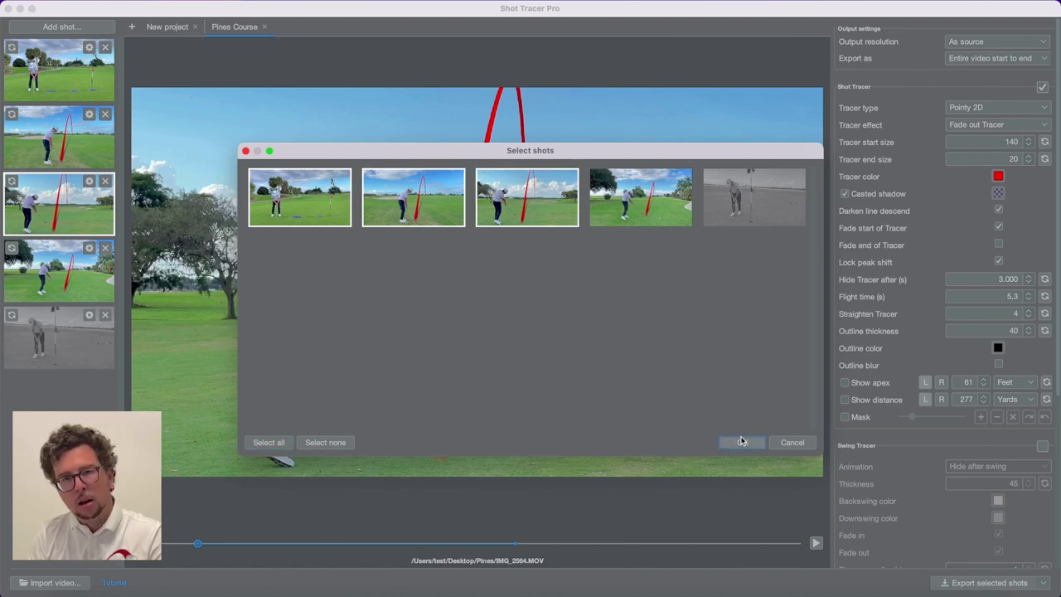
click(742, 441)
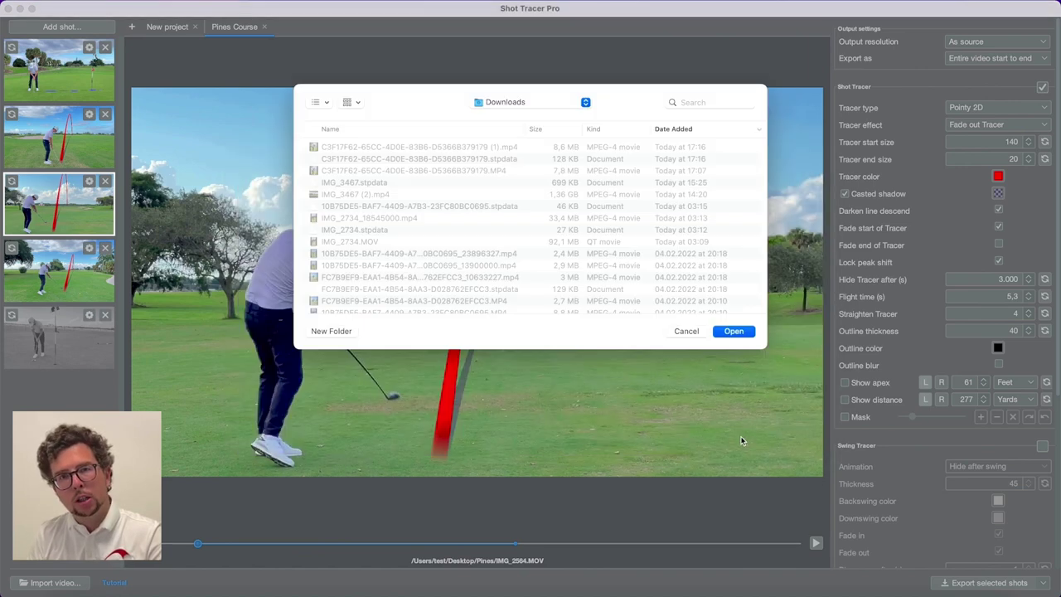
click(687, 331)
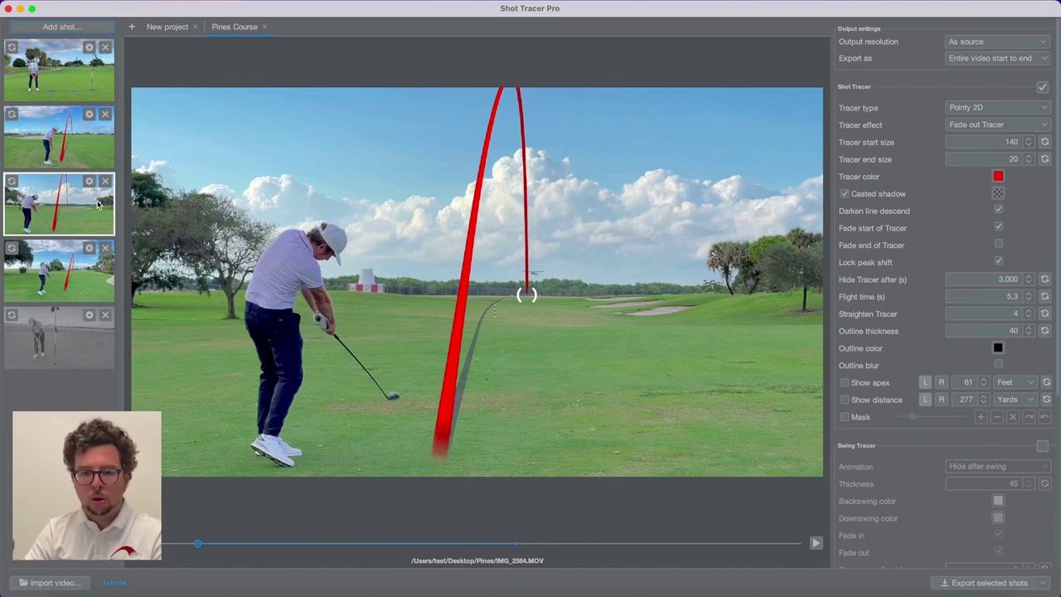
- Rename the empty New project as Bad Tracers
click(161, 30)
right_click(163, 30)
click(178, 36)
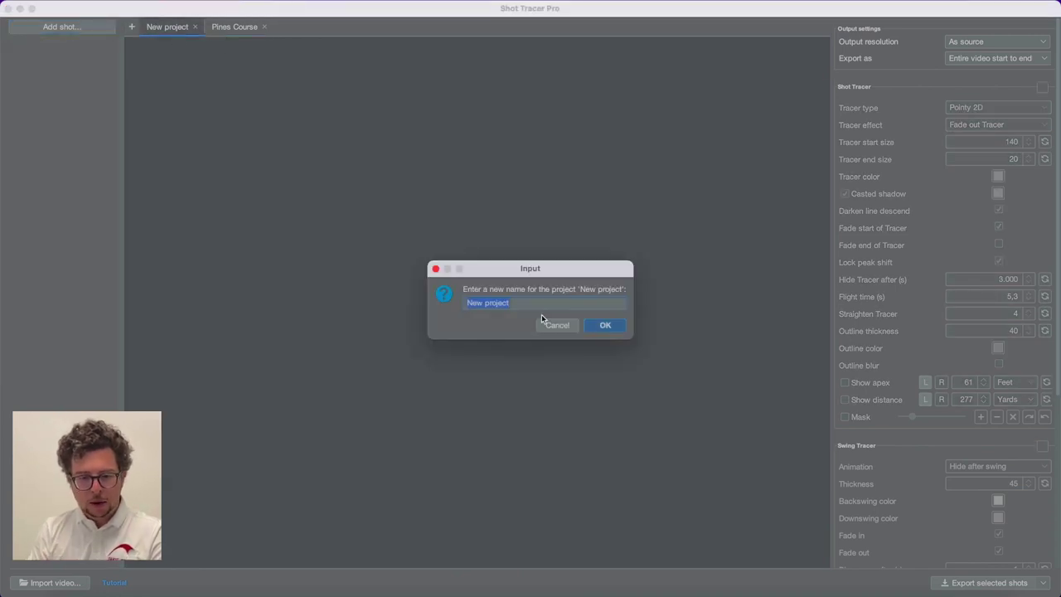
text(Bad Tr)
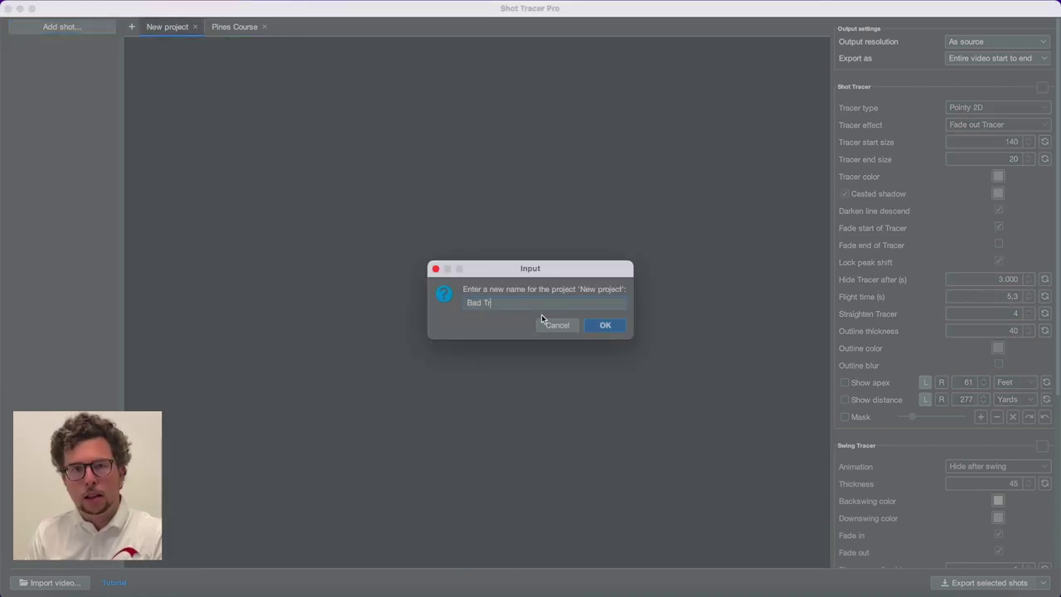
text(acers)
click(606, 325)
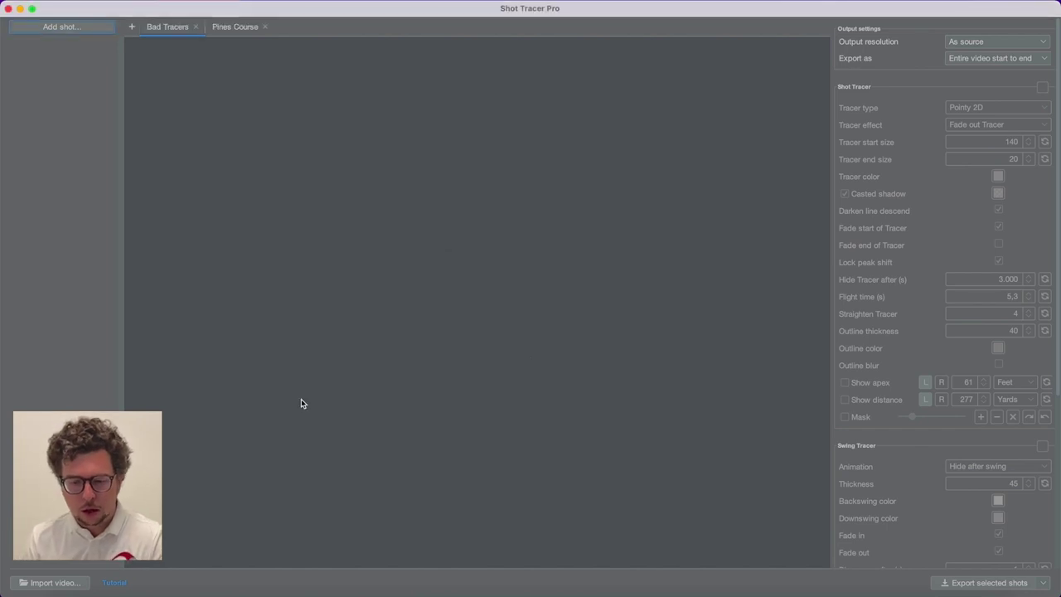
- Start a video import for the Bad Tracers project and go to the Bad Tracers folder on the Desktop
click(53, 582)
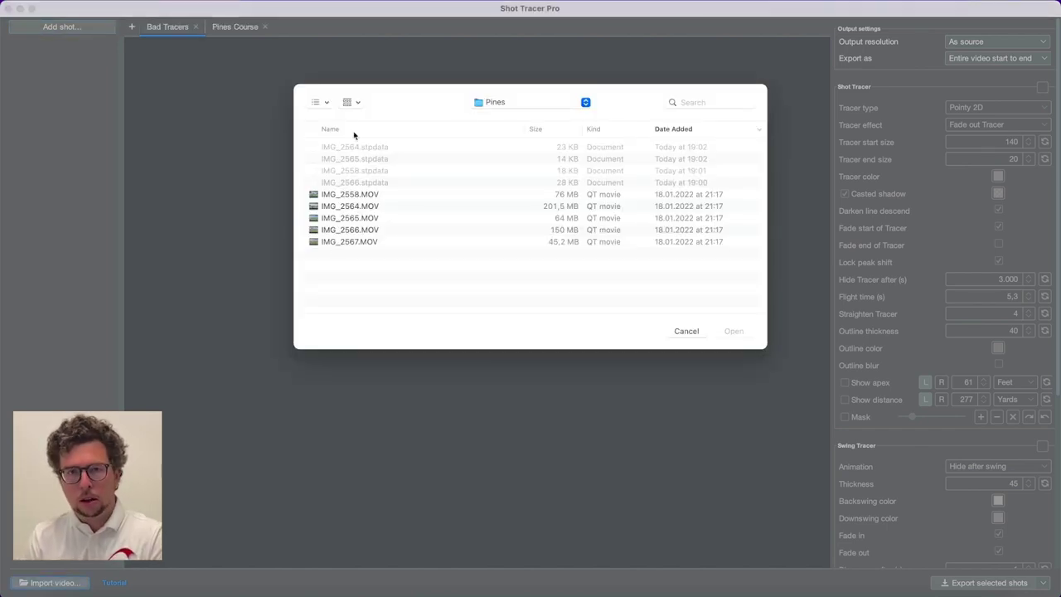
click(514, 104)
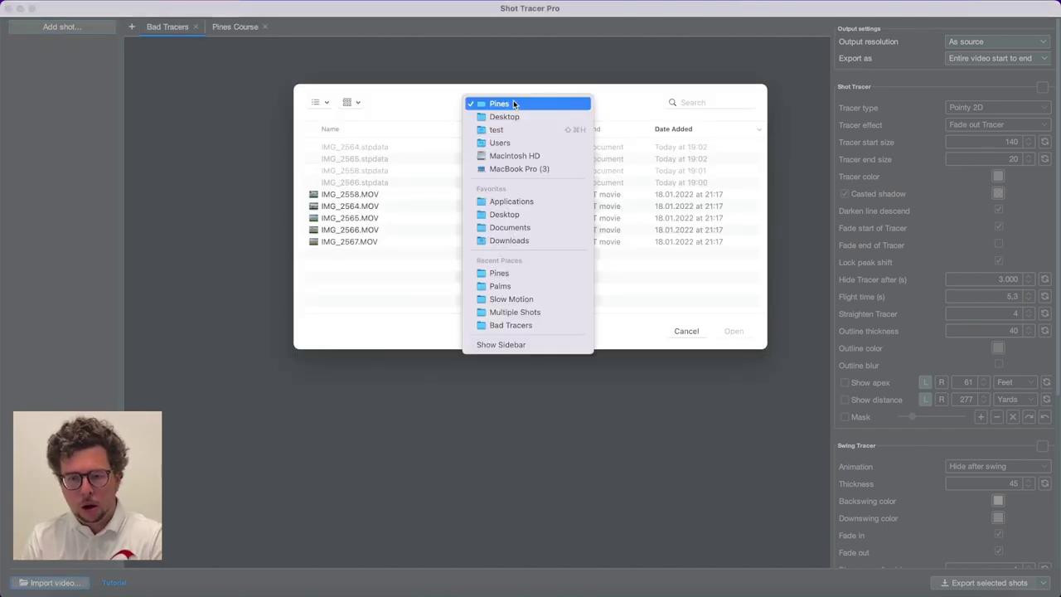
click(500, 215)
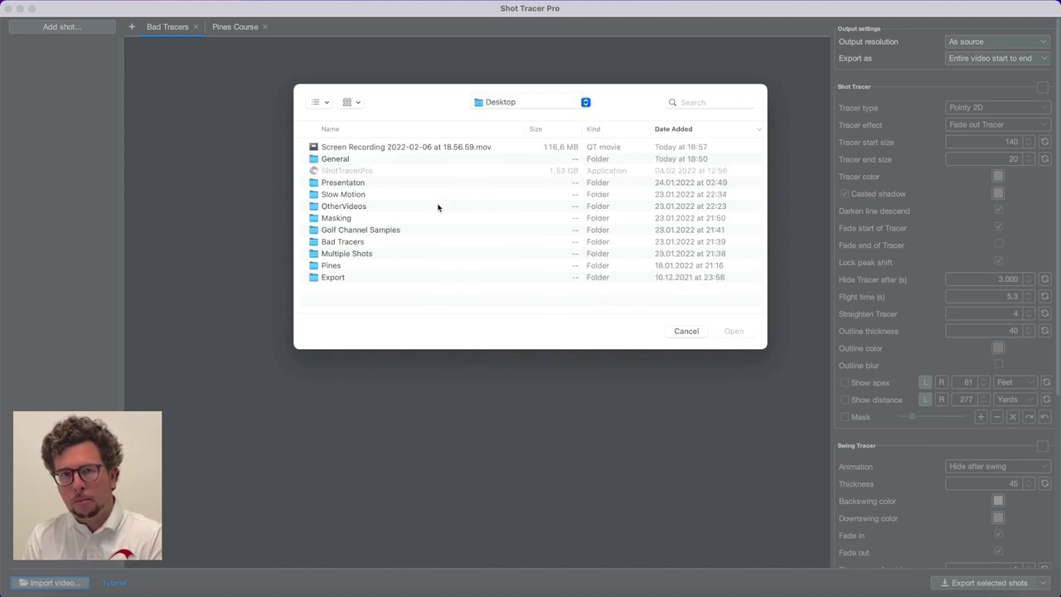
click(340, 254)
click(342, 242)
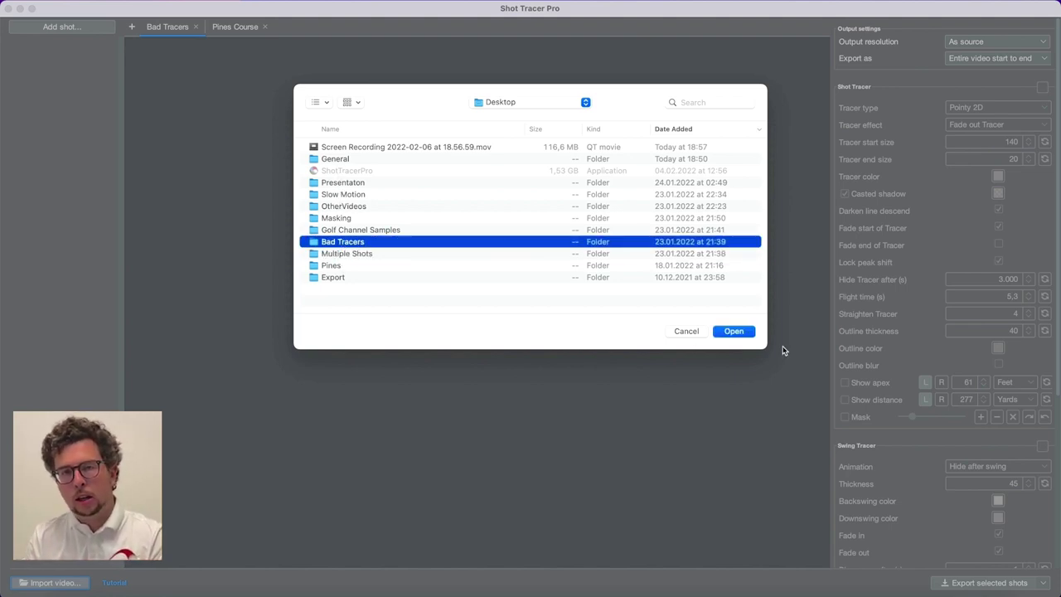
click(746, 333)
- Preview candidate videos in the folder, including x1.mov, and import IMG_2159.MOV and x1.mov into the project
click(397, 183)
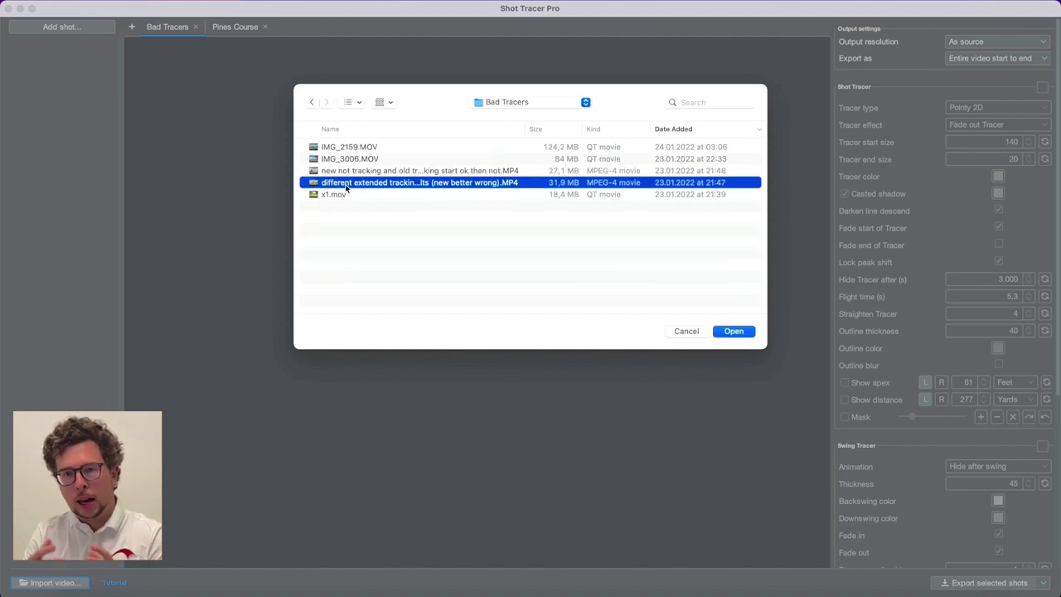
key(space)
key(Down)
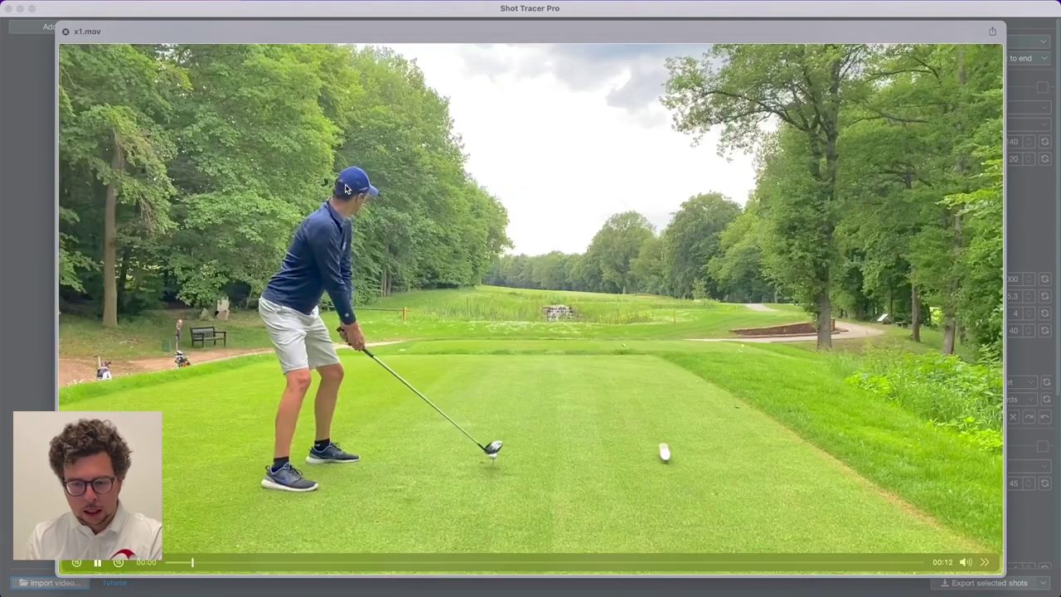
key(space)
click(340, 163)
key(space)
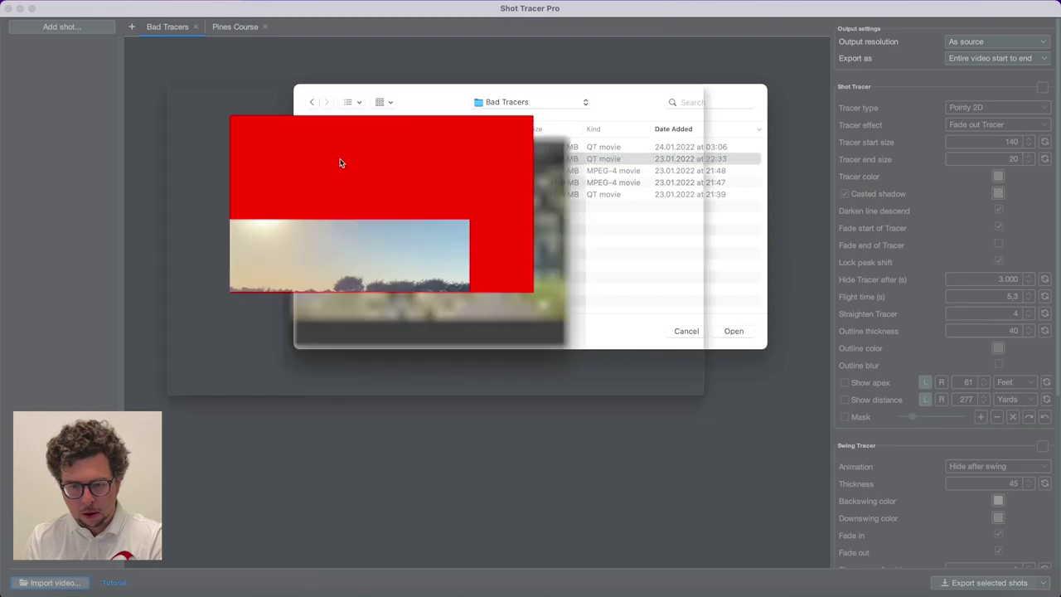
key(Up)
key(space)
super+click(333, 194)
click(735, 331)
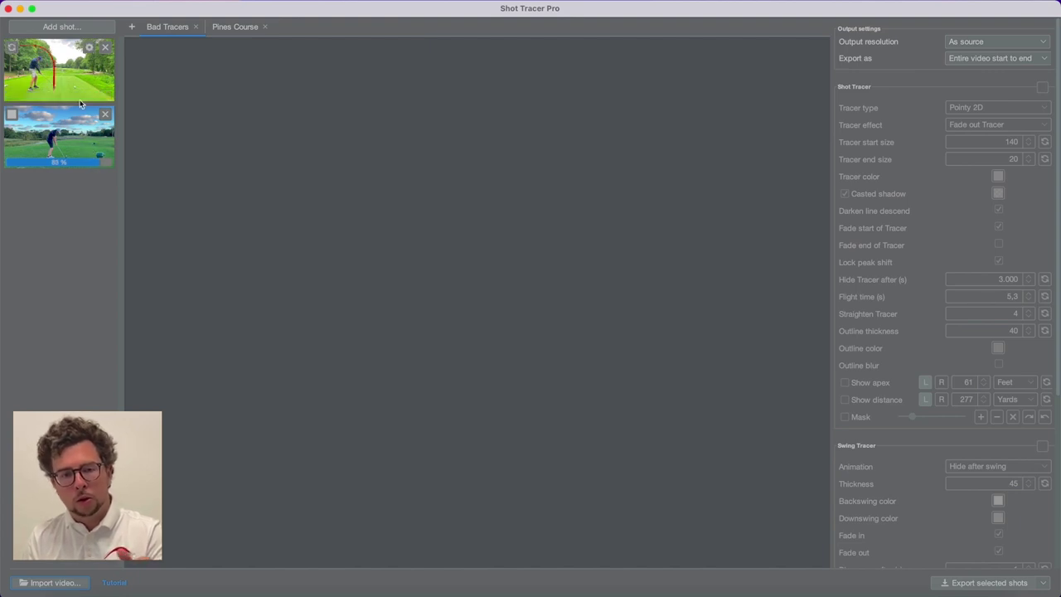
- Review the automatic tracers of the x1.mov and IMG_2159.MOV shots and play both back
click(45, 63)
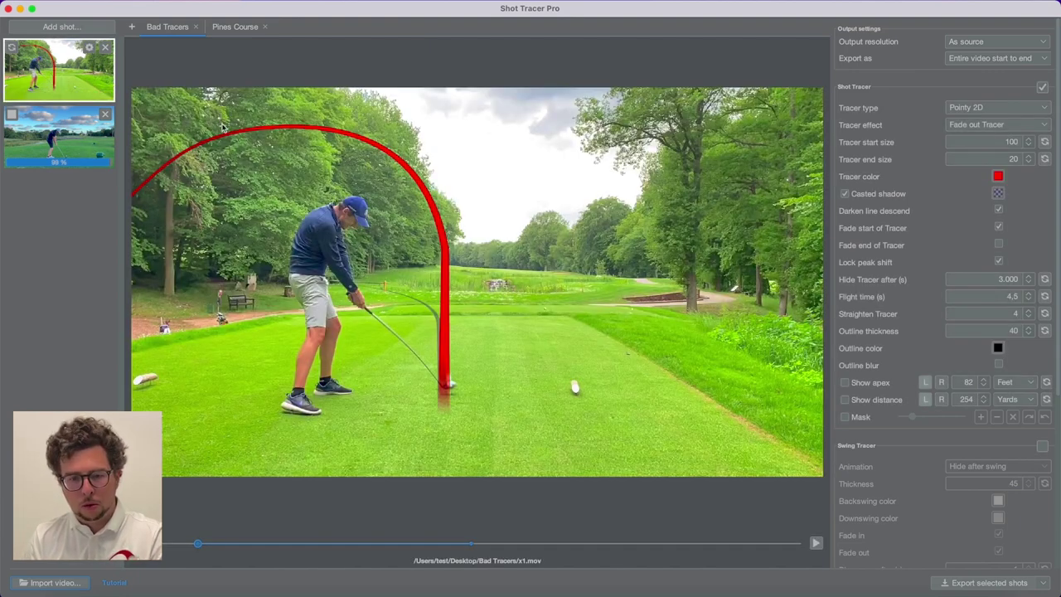
click(56, 142)
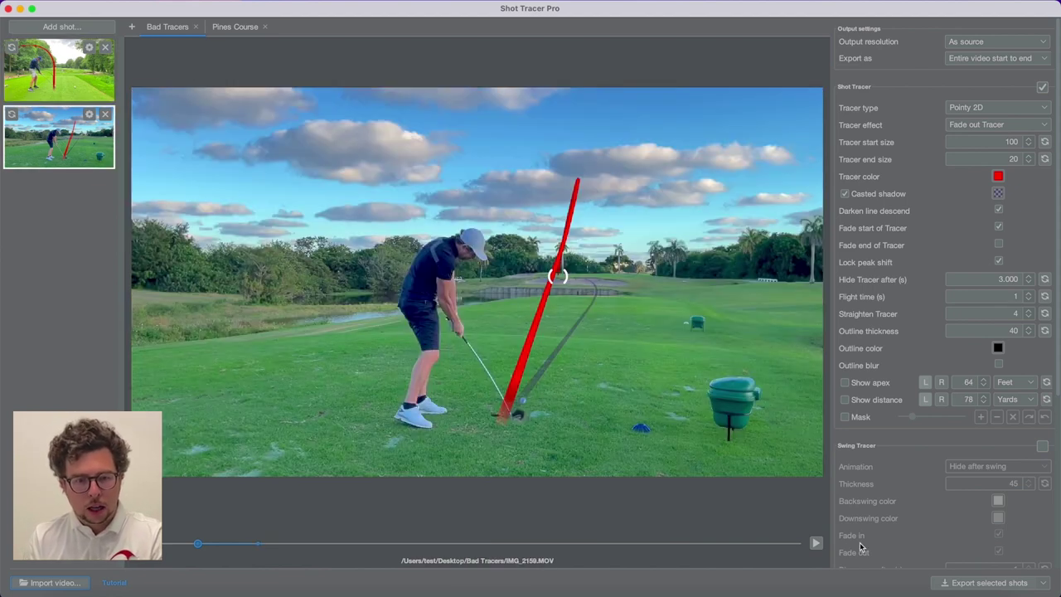
click(816, 544)
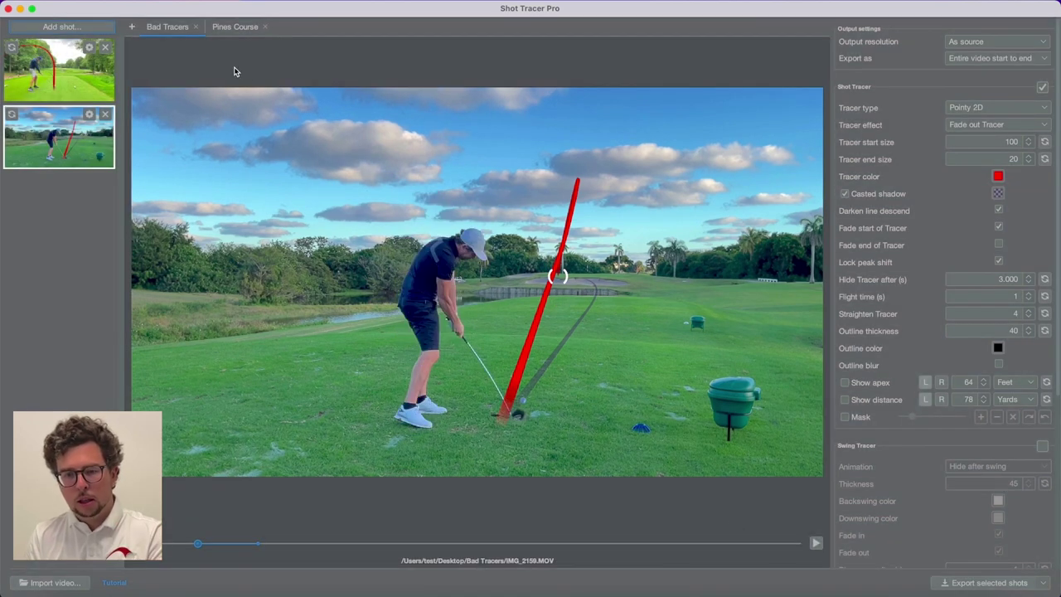
click(64, 73)
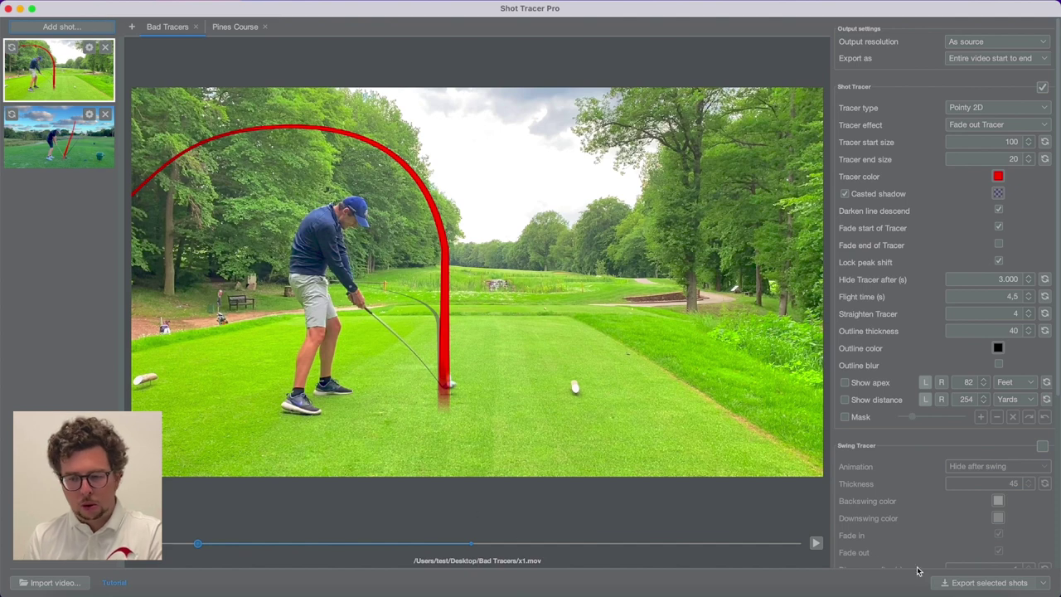
click(817, 545)
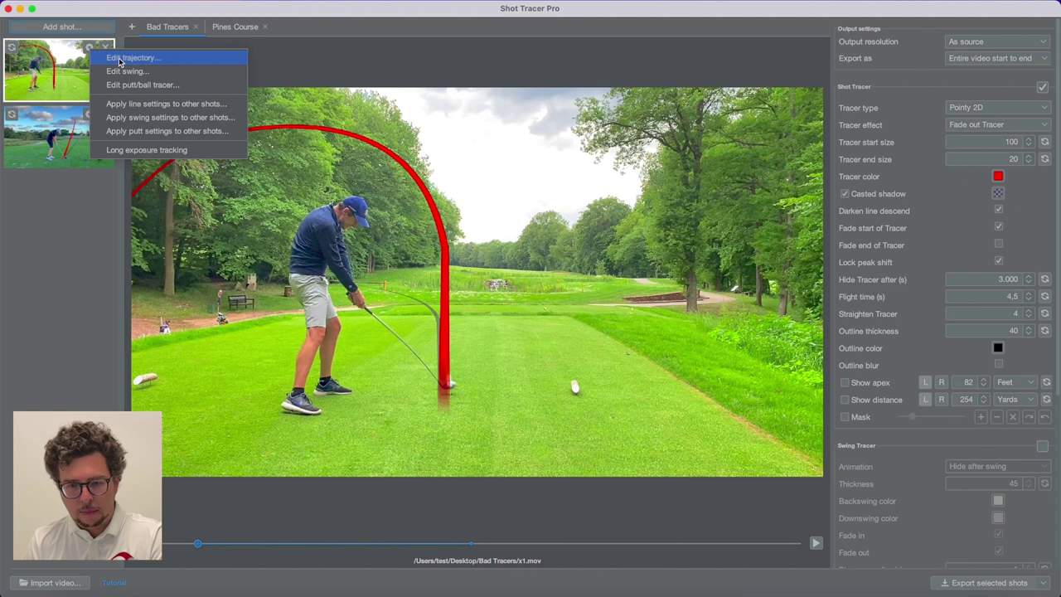
- Open the x1.mov trajectory for Key Framing and go back to the frame where the ball is still in front of the trees
click(118, 57)
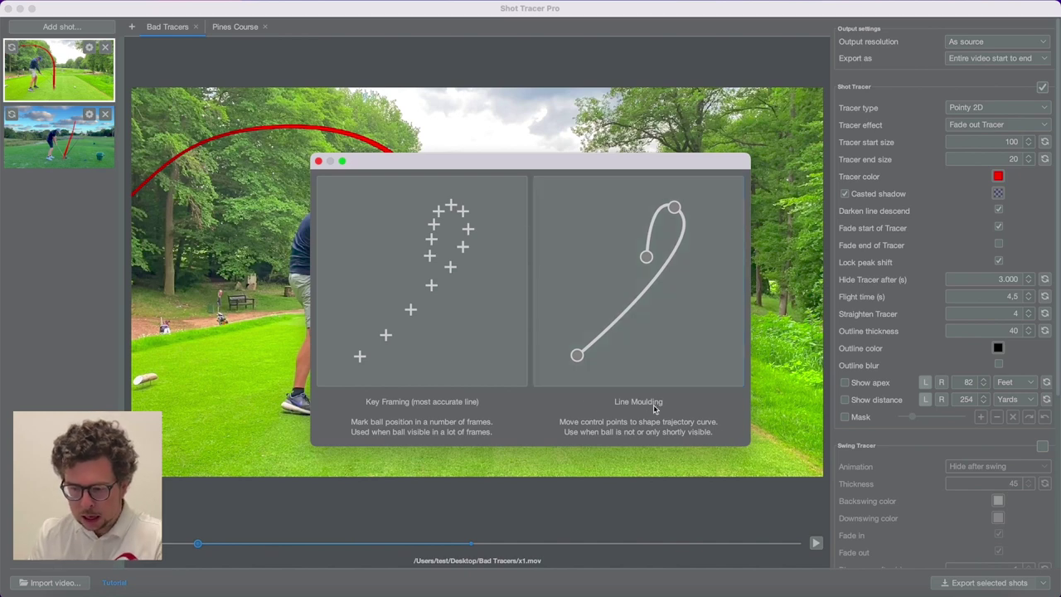
click(427, 292)
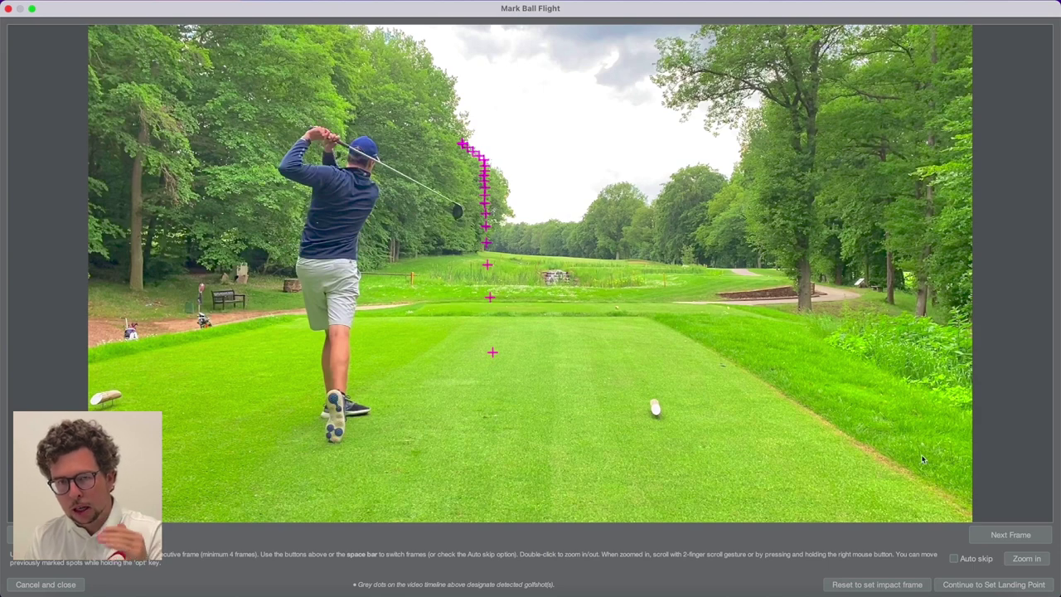
click(1026, 558)
scroll(635, 194, up, 10)
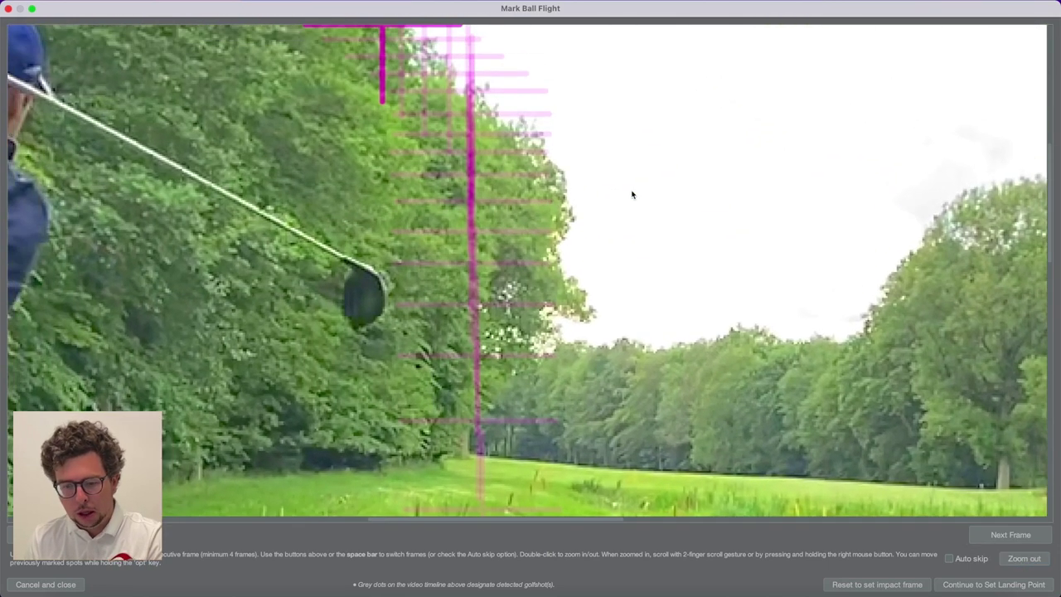
scroll(481, 148, up, 6)
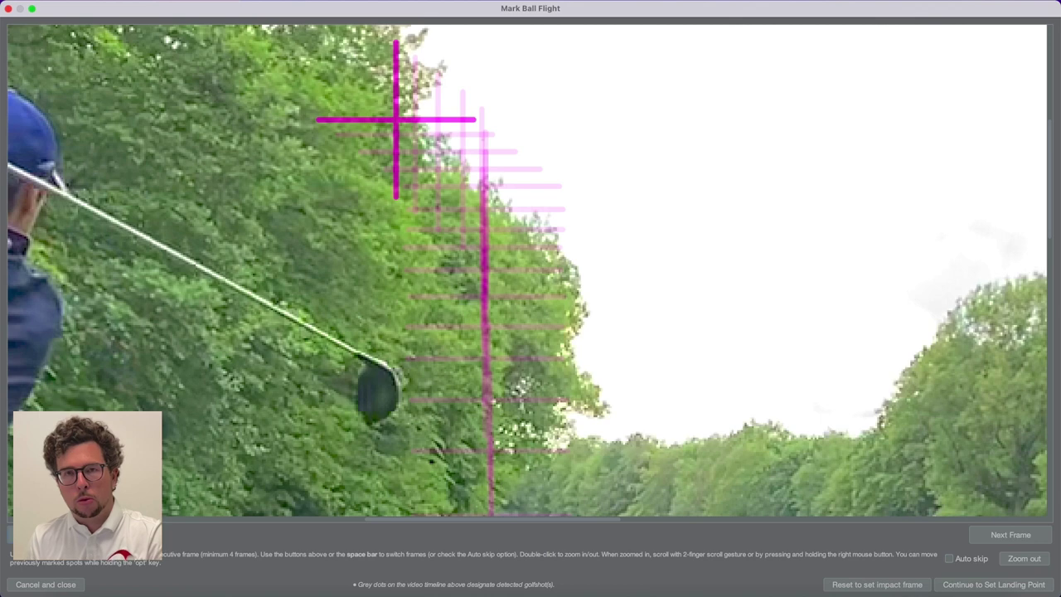
key(Left)
key(Left)
key(Left)
key(Left)
key(Left)
key(Left)
key(Left)
key(Left)
key(Left)
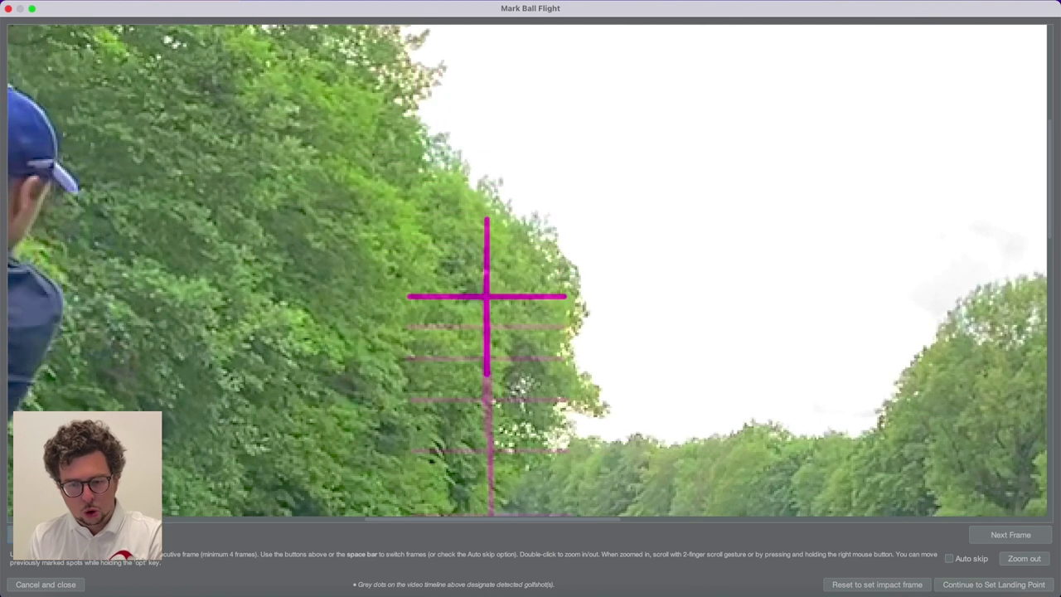
- Re-mark the ball in the next five frames, continuing almost straight up in front of the trees
key(Right)
click(488, 274)
key(Right)
click(485, 248)
key(Right)
click(486, 232)
key(Right)
click(484, 213)
key(Right)
click(485, 195)
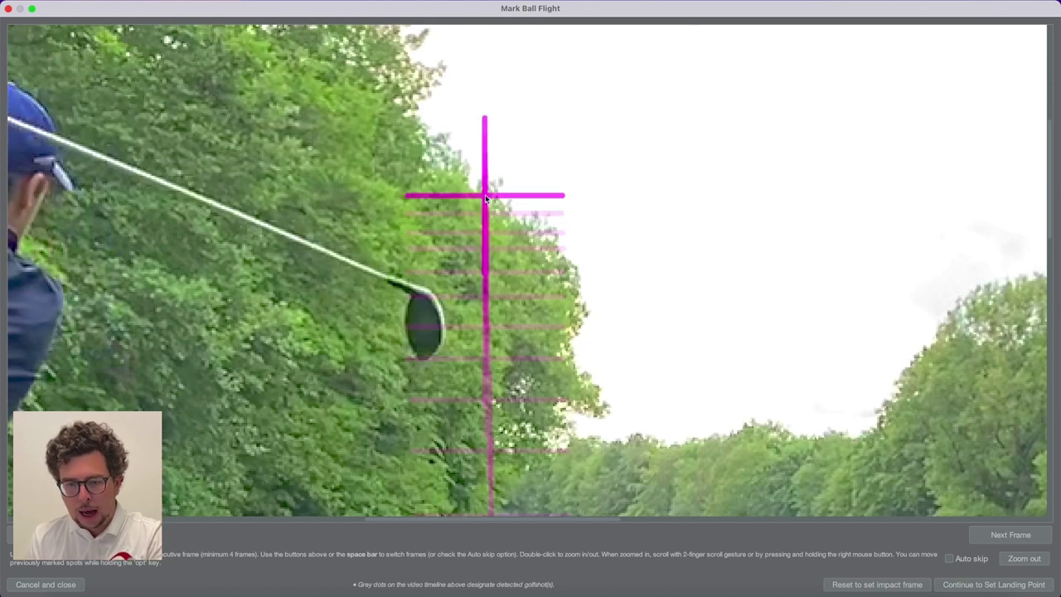
- Mark two more ball positions higher in the sky, keep the existing landing spot and create the x1.mov line
key(Right)
key(Right)
click(482, 140)
key(Right)
key(Right)
key(Right)
click(481, 110)
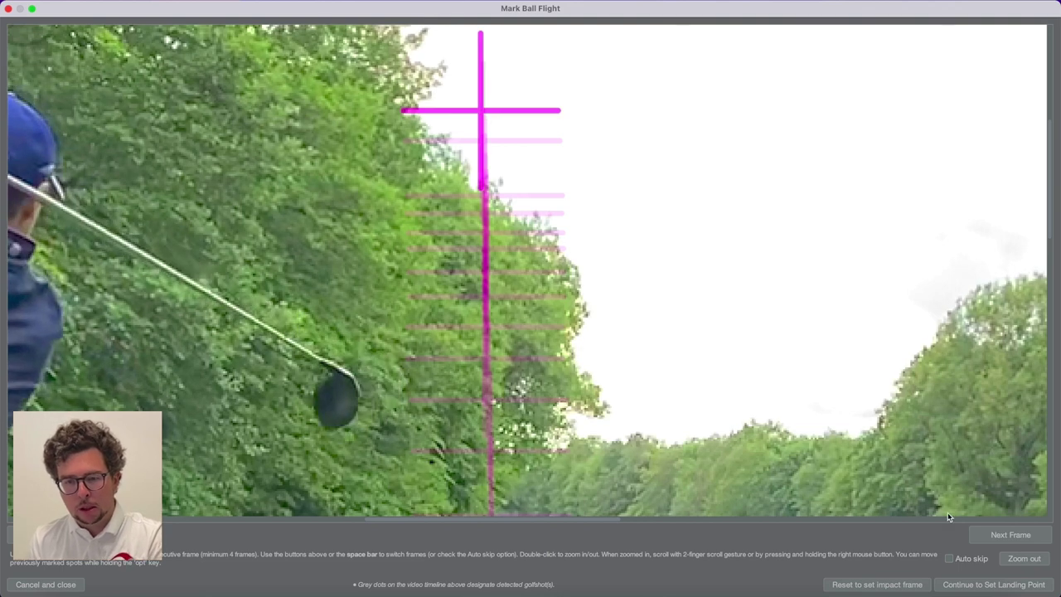
click(1024, 583)
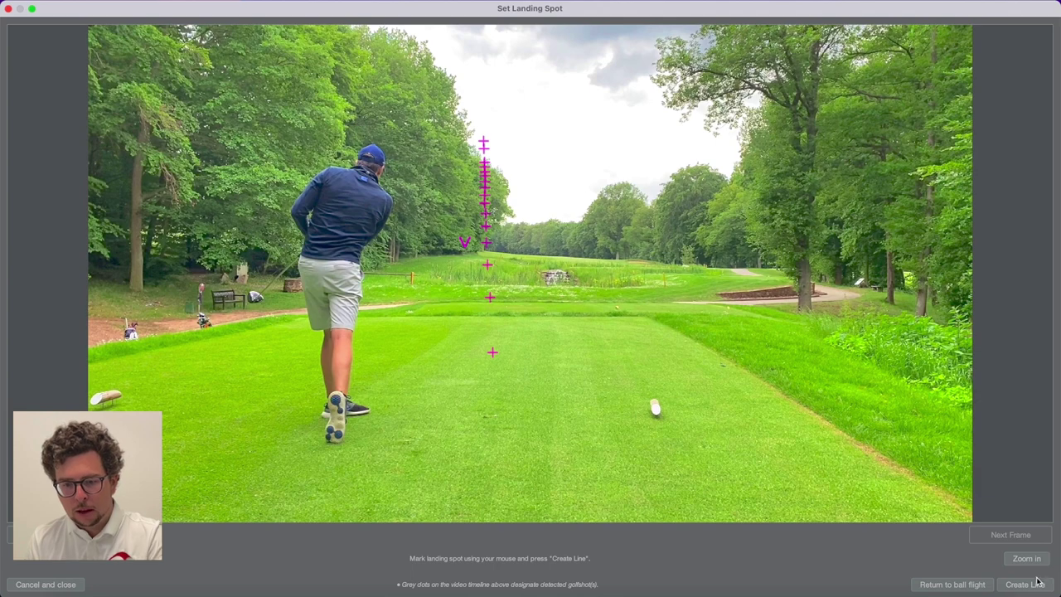
click(1026, 585)
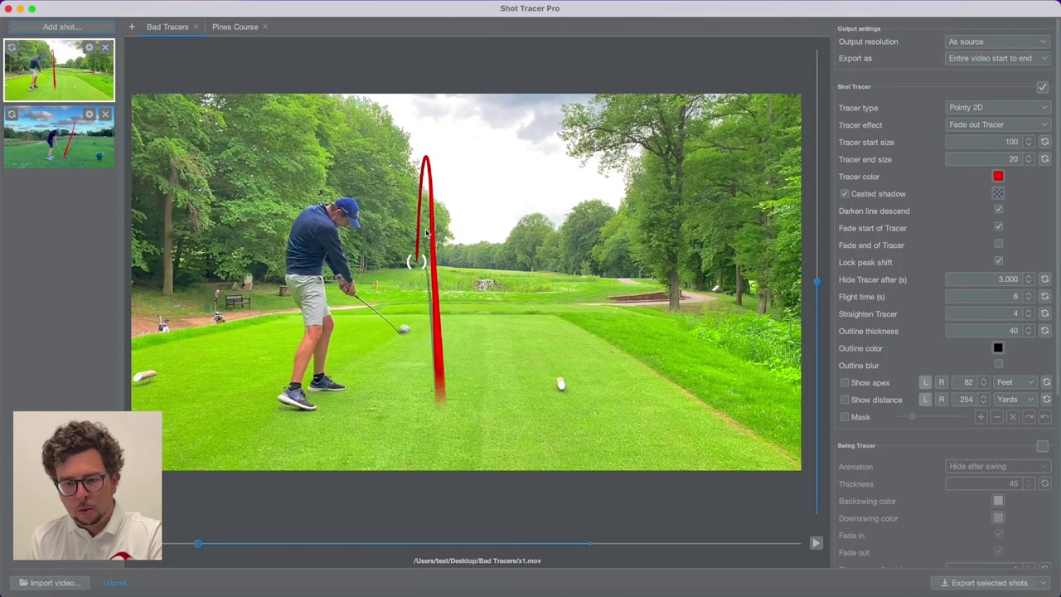
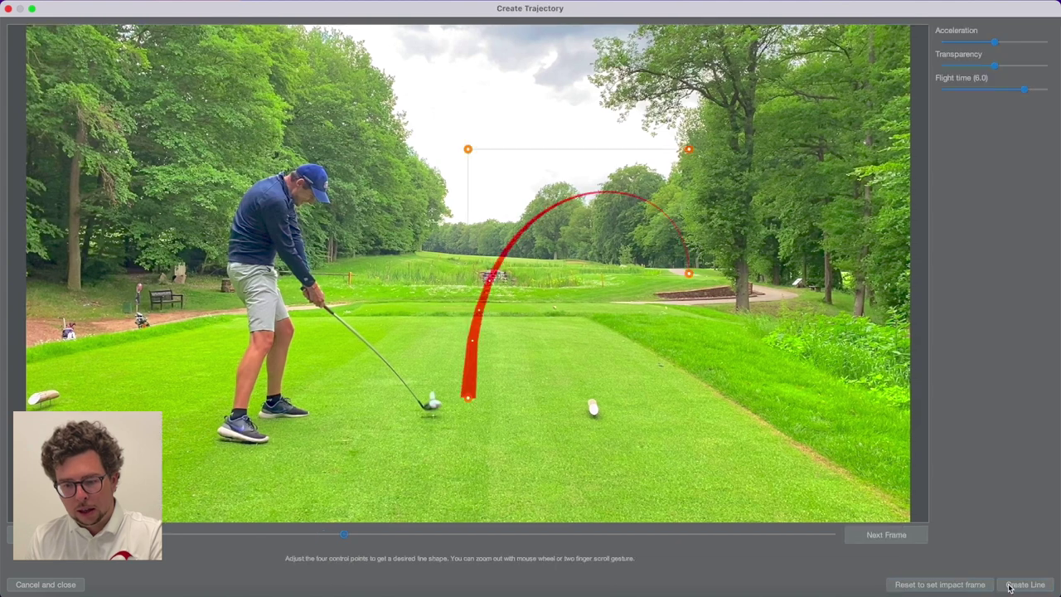
- Shape the x1.mov Line Moulding curve into a tall narrow arc from the ball to a landing point by the left-hand trees
drag(466, 401, 429, 409)
drag(688, 275, 401, 250)
drag(690, 149, 392, 70)
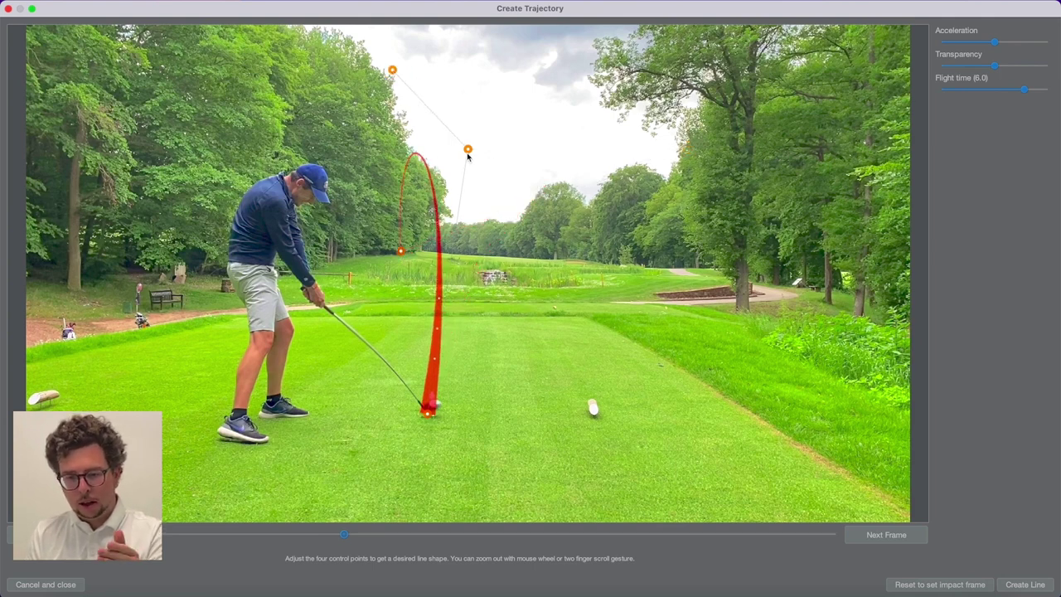
drag(469, 154, 426, 24)
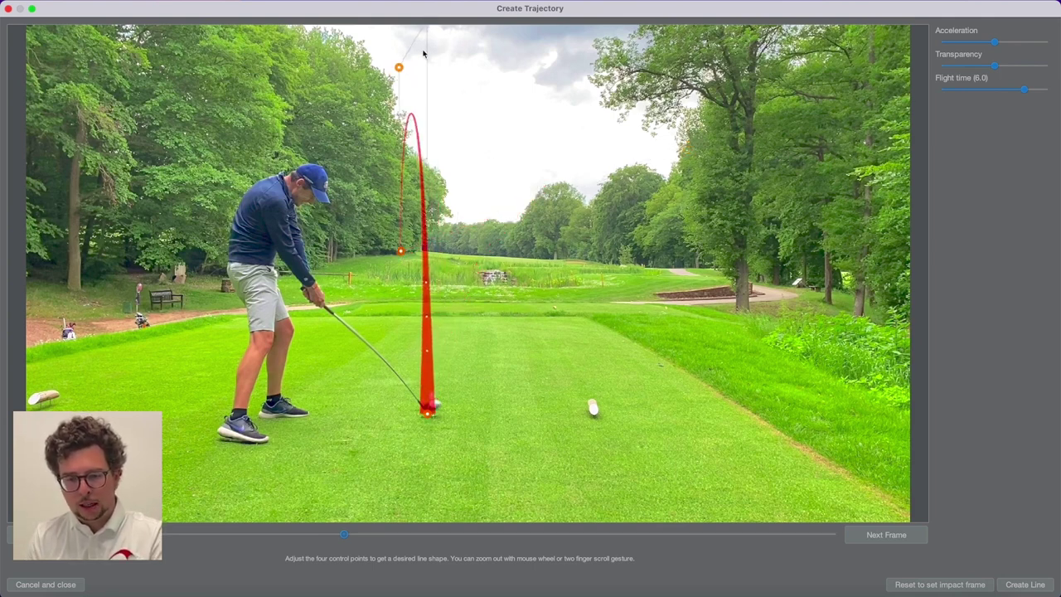
drag(399, 67, 420, 48)
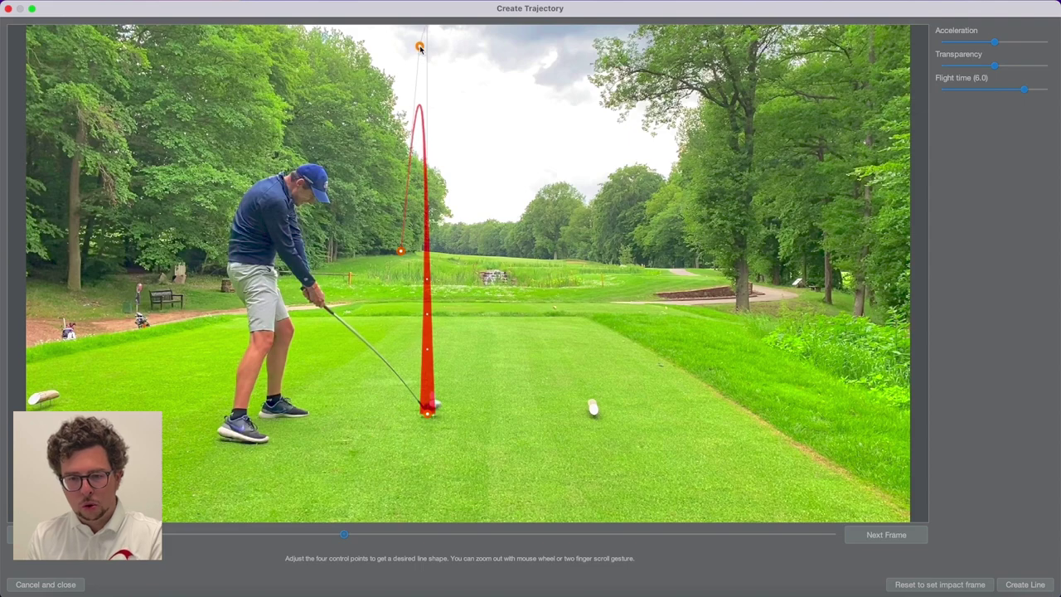
- Compare the line with the following frames and raise the curve's two upper control points above the picture
click(883, 535)
click(883, 535)
click(884, 535)
scroll(451, 347, down, 5)
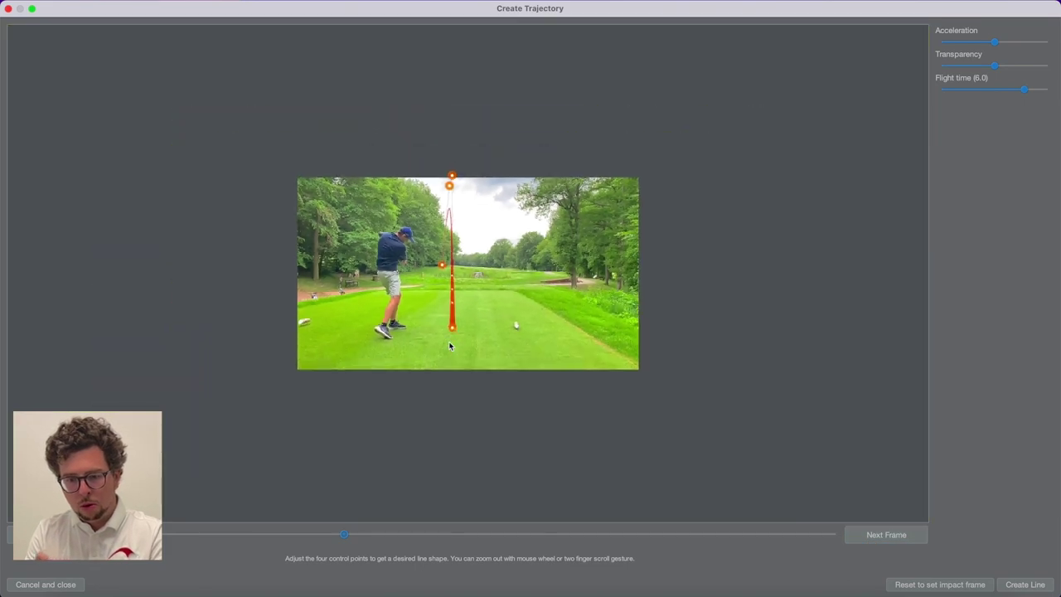
scroll(451, 346, up, 8)
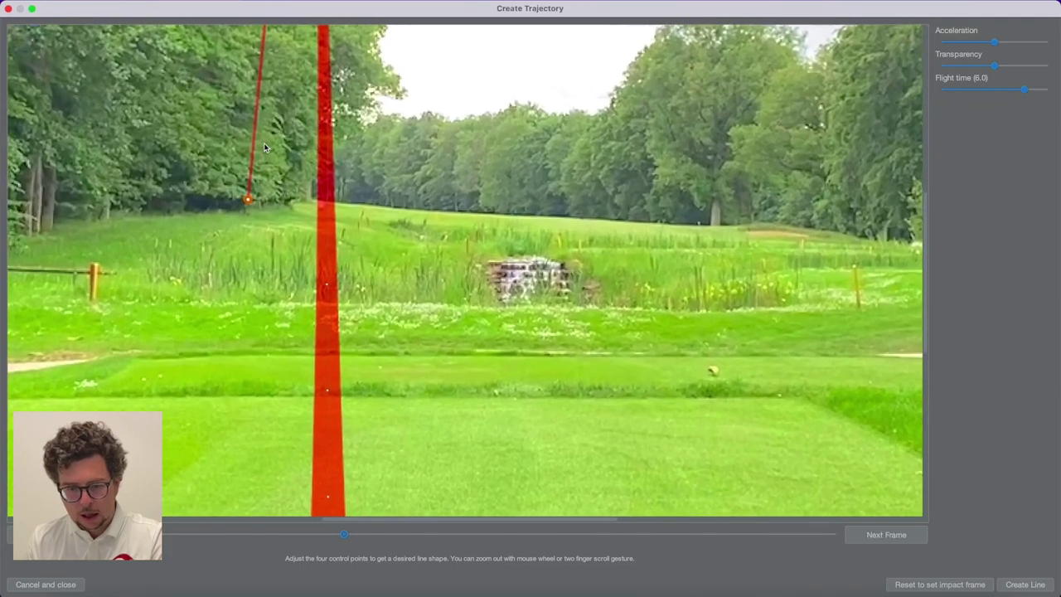
scroll(489, 299, up, 2)
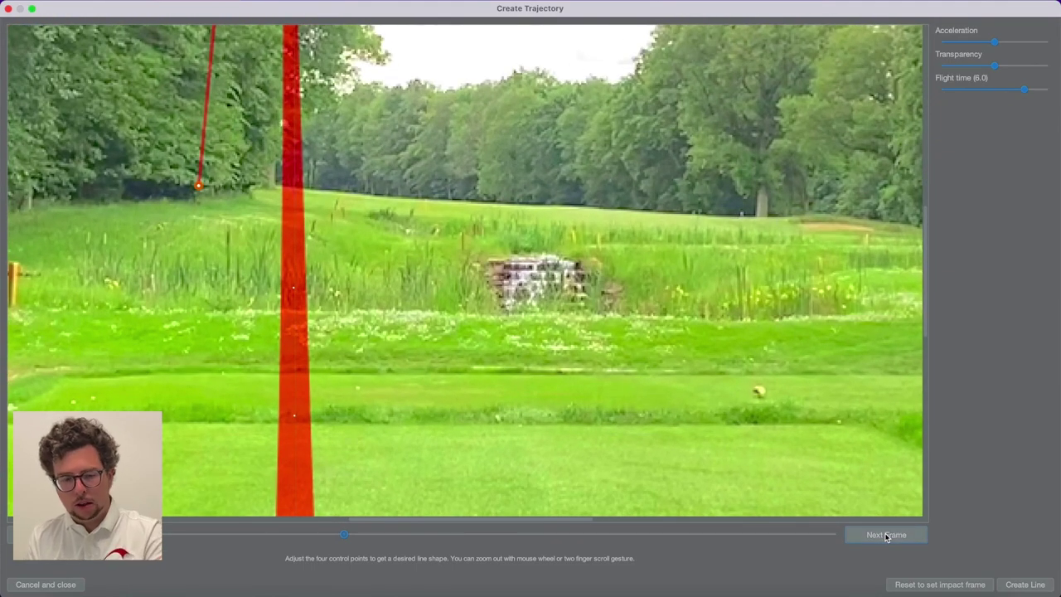
scroll(621, 264, down, 3)
scroll(620, 259, down, 10)
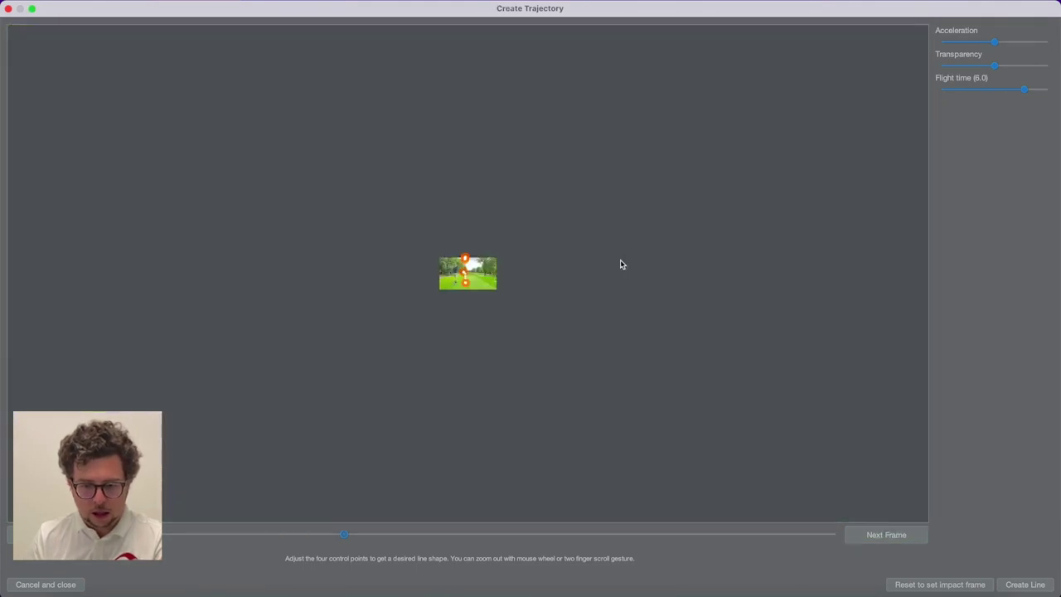
scroll(620, 260, up, 8)
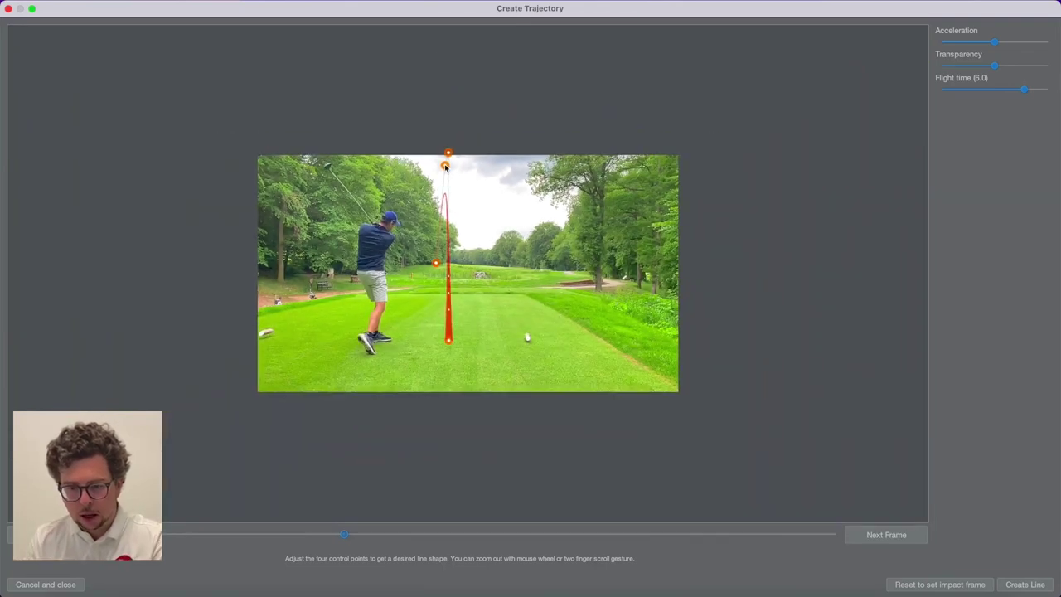
drag(444, 165, 445, 129)
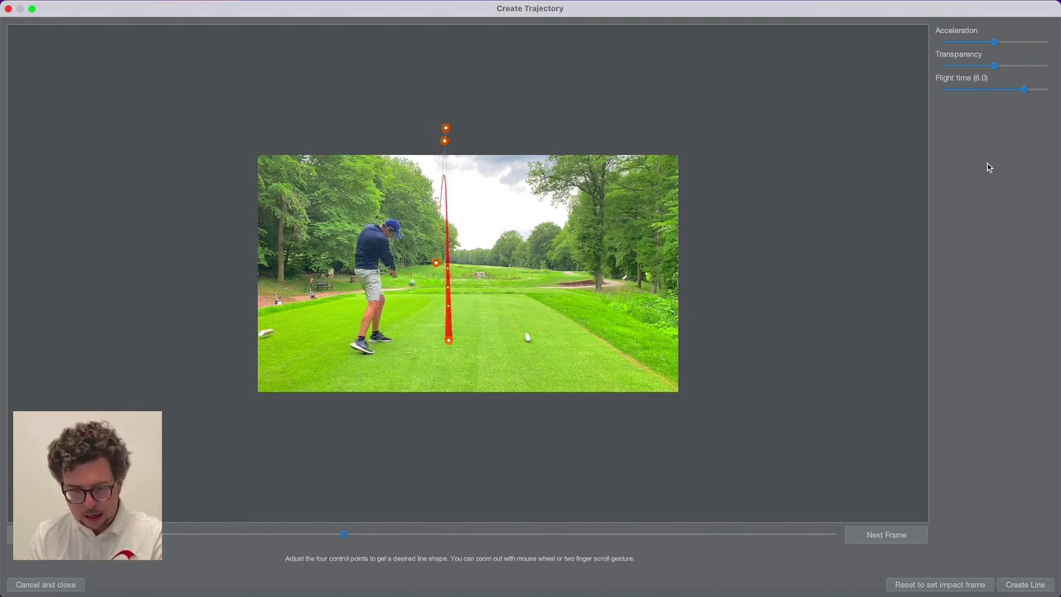
- Set the trajectory line's Transparency slider to its minimum and inspect the line at the impact point
drag(995, 65, 923, 78)
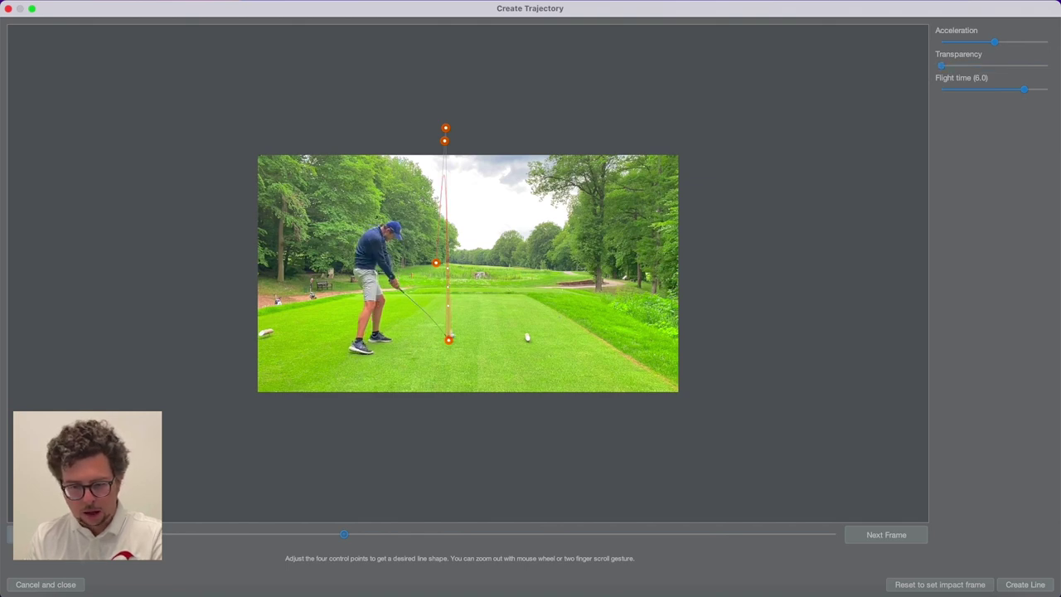
scroll(535, 422, down, 1)
scroll(536, 420, up, 10)
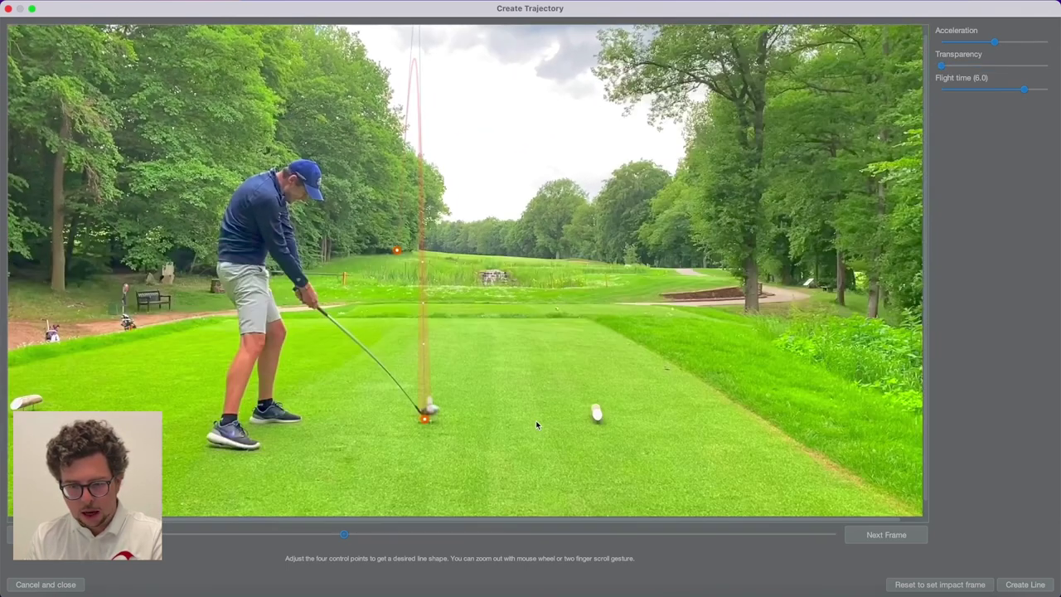
scroll(535, 420, up, 3)
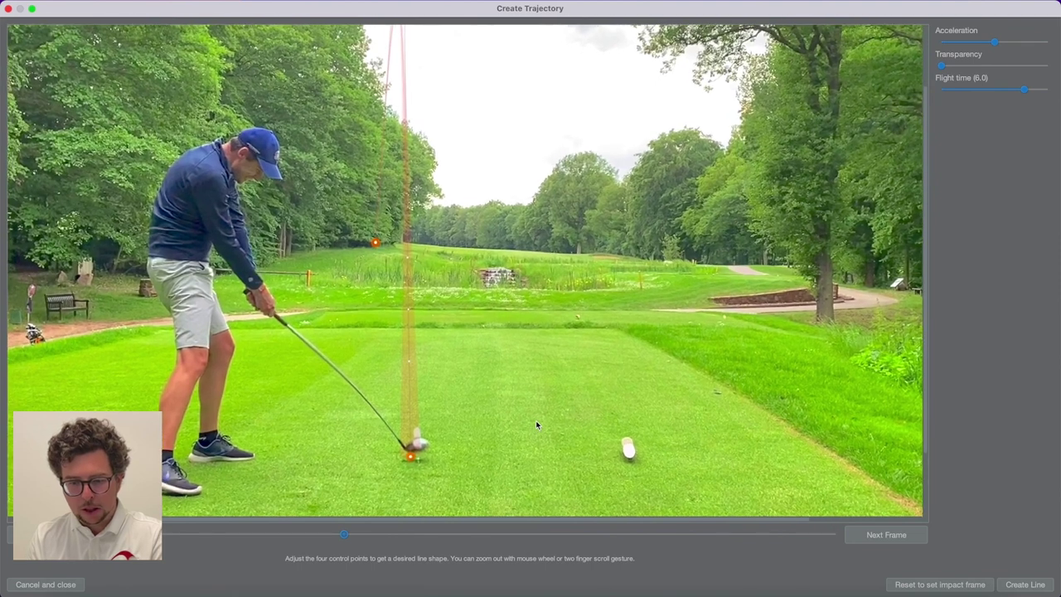
- Lower the line's Acceleration slightly and raise Transparency a little, comparing the line with the ball over the following frames
click(893, 541)
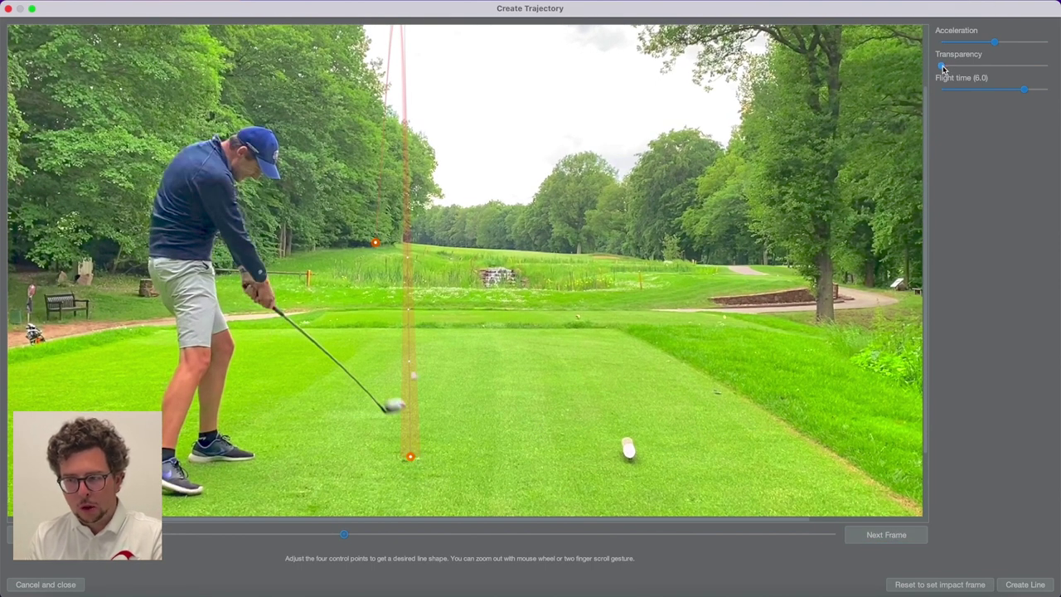
drag(944, 67, 983, 44)
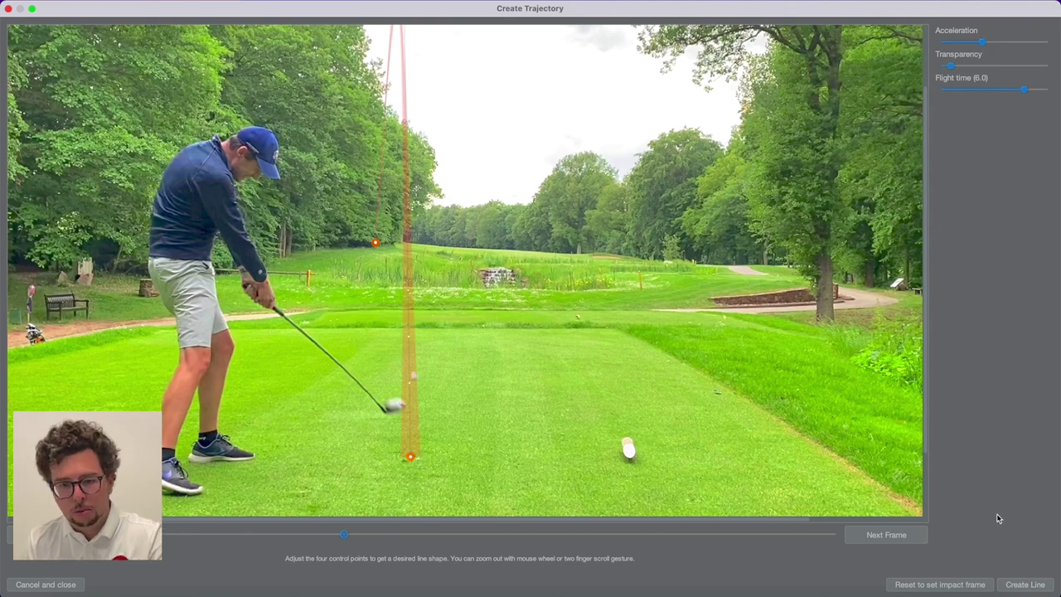
click(874, 537)
click(874, 536)
click(874, 536)
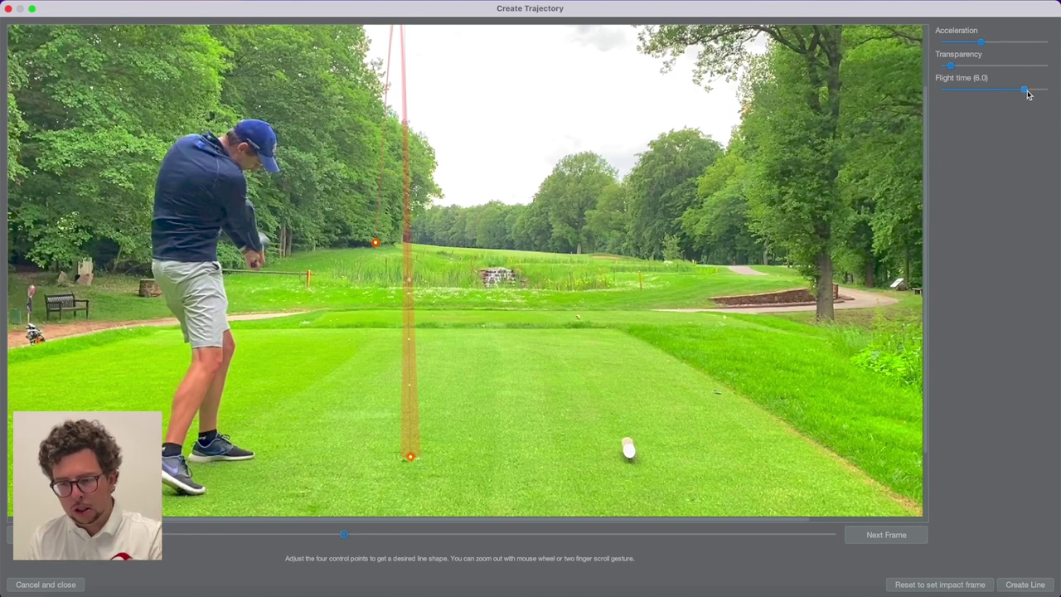
- Set the flight time to 5.6, create the x1.mov line and play the shot back
drag(1026, 91, 1017, 92)
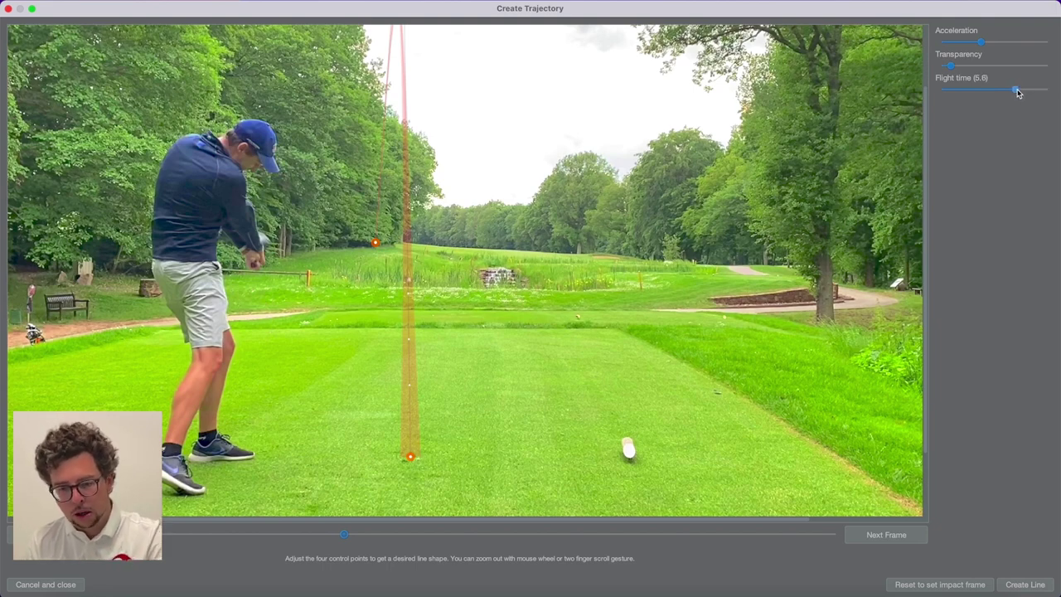
scroll(689, 381, down, 5)
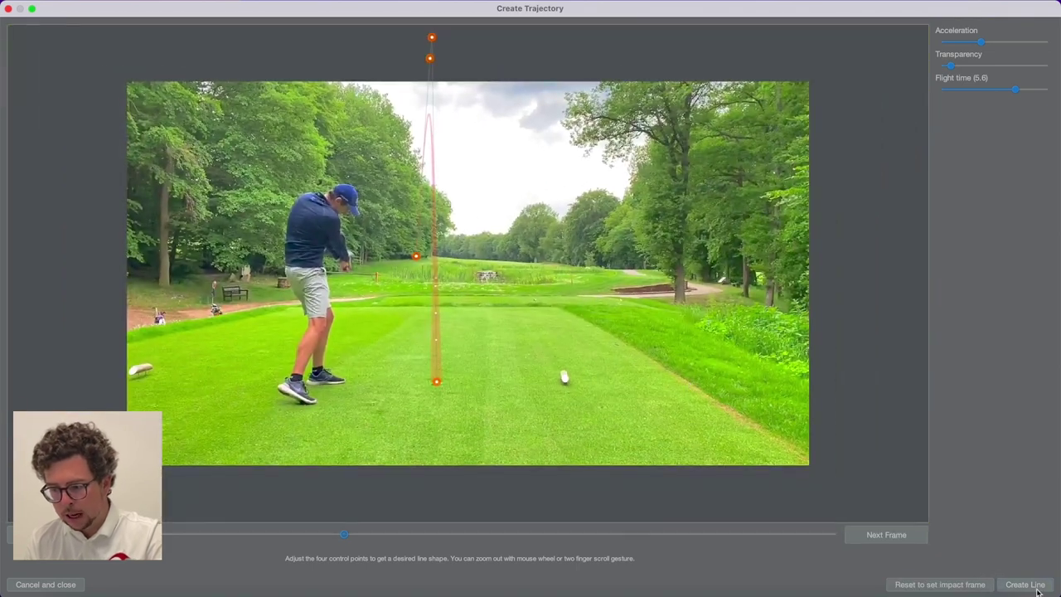
click(1025, 585)
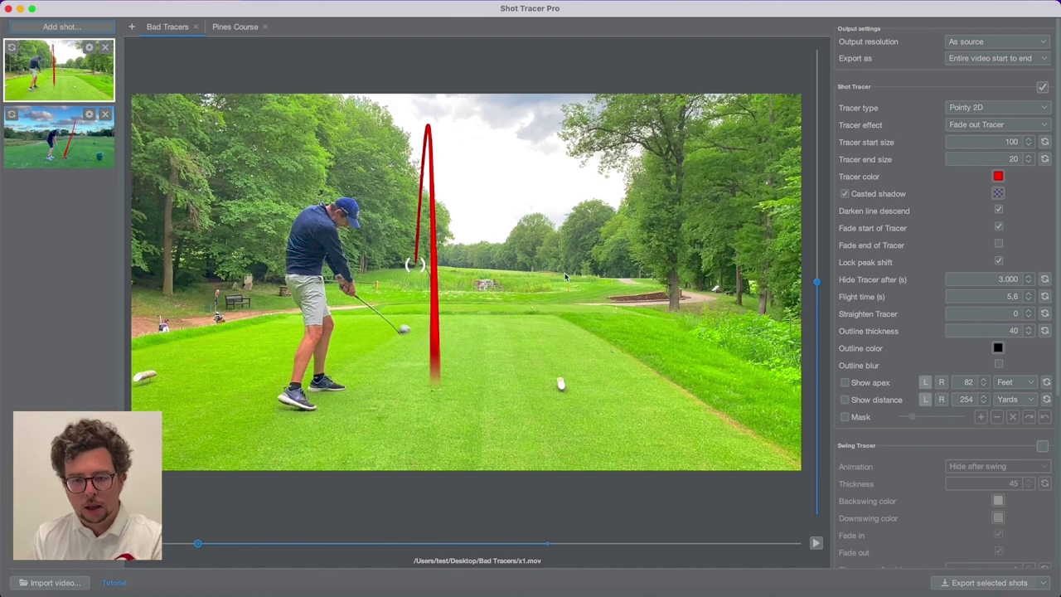
click(815, 543)
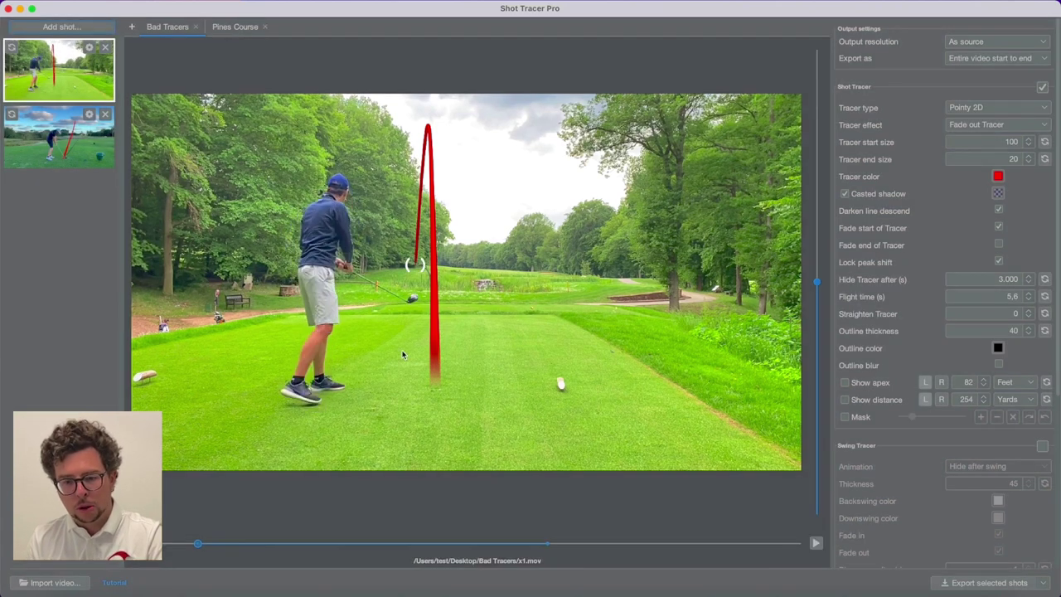
- Enable the Mask for x1.mov and paint it over the tracer's descending part in front of the left-hand trees
click(846, 418)
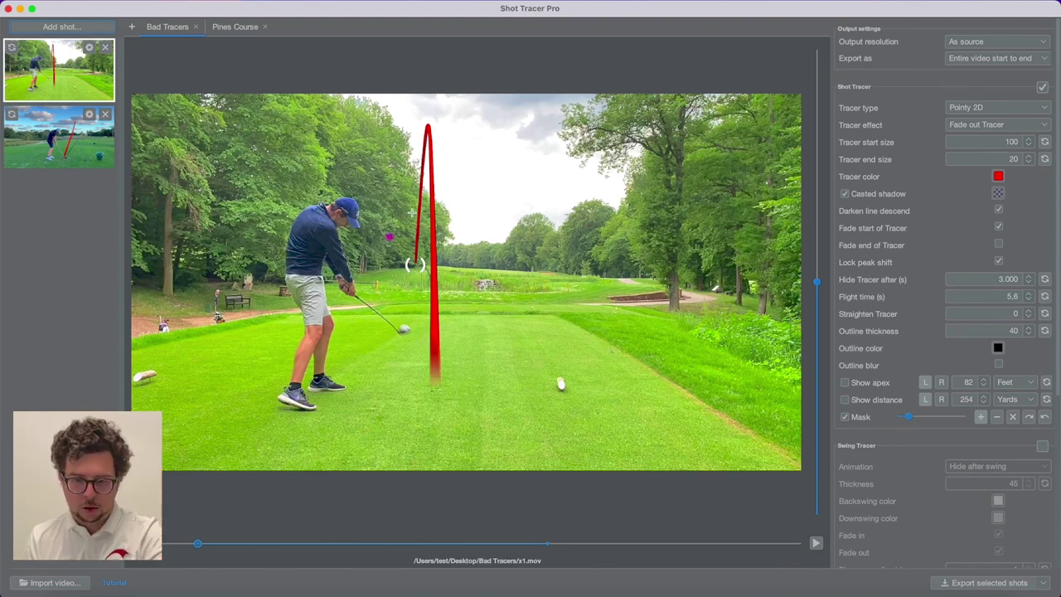
mouse_move(416, 211)
mouse_down()
mouse_move(415, 263)
mouse_move(418, 190)
mouse_up()
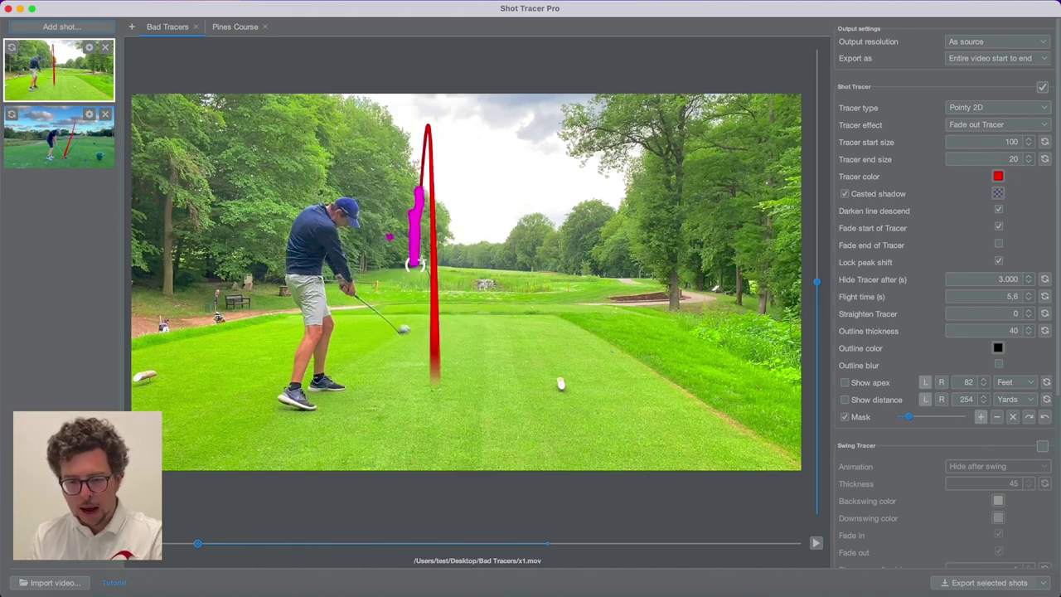
mouse_move(415, 264)
mouse_down()
mouse_move(417, 201)
mouse_move(416, 239)
mouse_up()
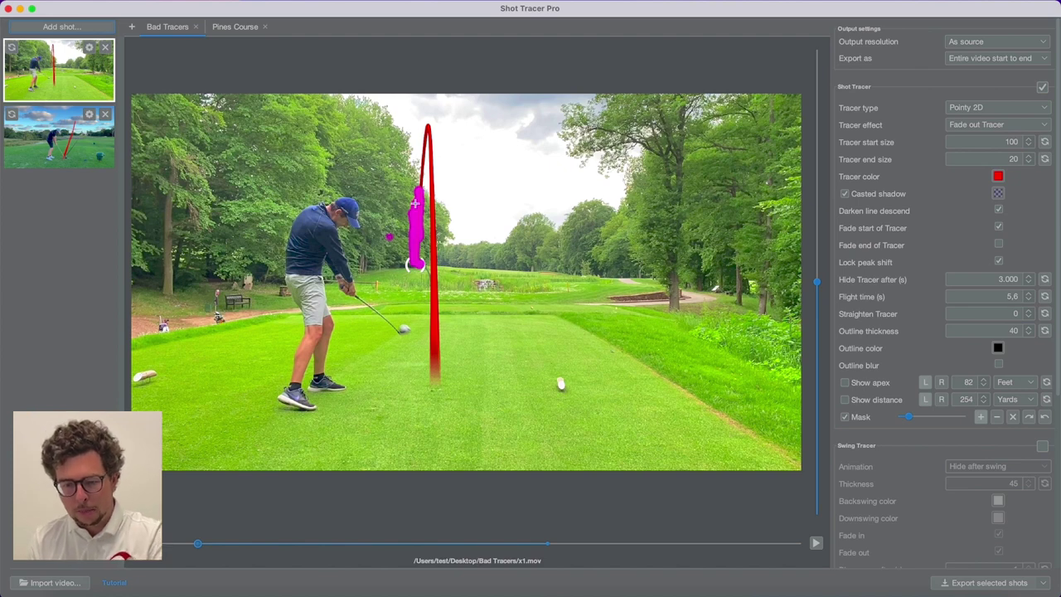
- Open the trajectory of IMG_2158.MOV for editing and return to selecting its impact frame
click(82, 166)
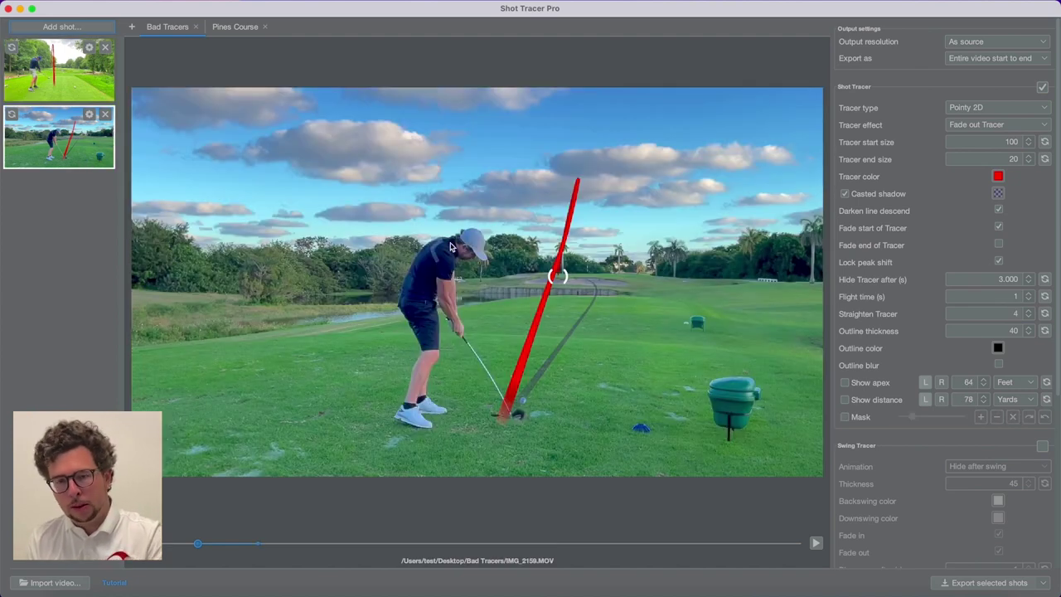
click(91, 117)
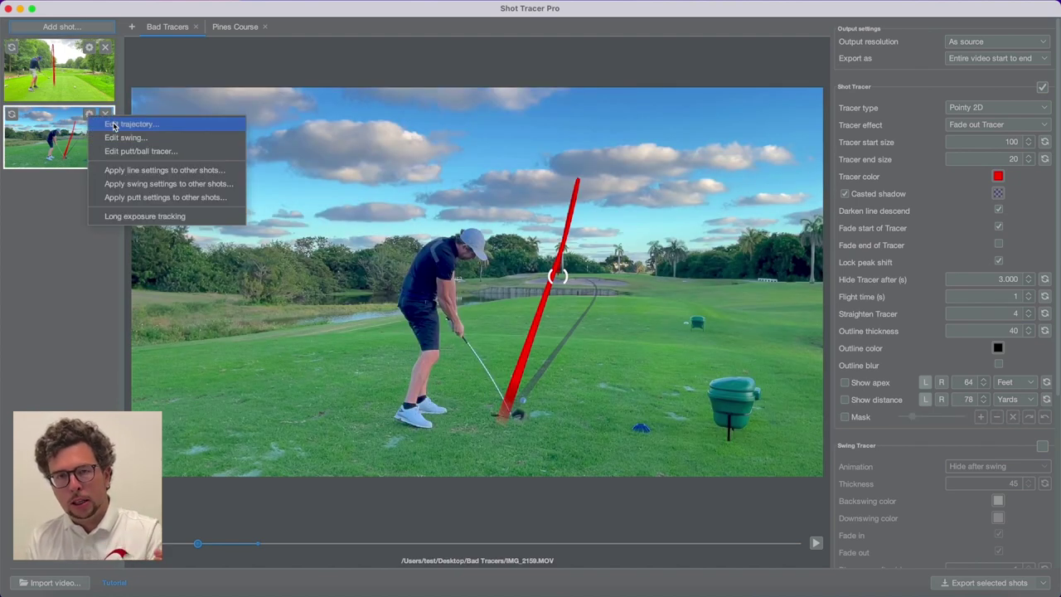
click(128, 124)
click(419, 266)
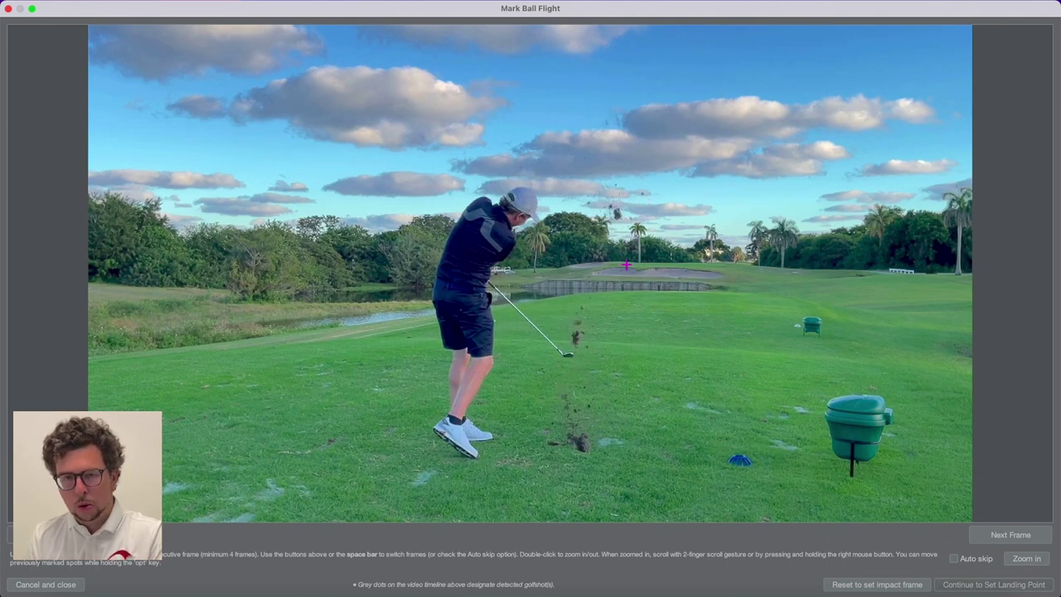
click(868, 585)
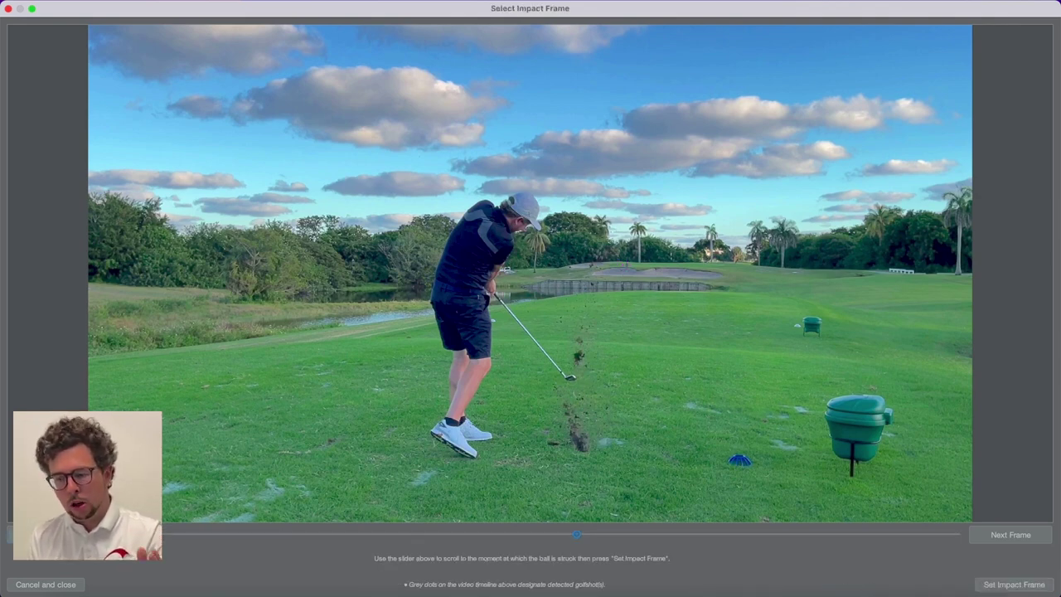
- Set the impact frame to the last frame in which the ball still rests on the grass before being struck
key(Right)
key(Left)
key(Left)
key(Left)
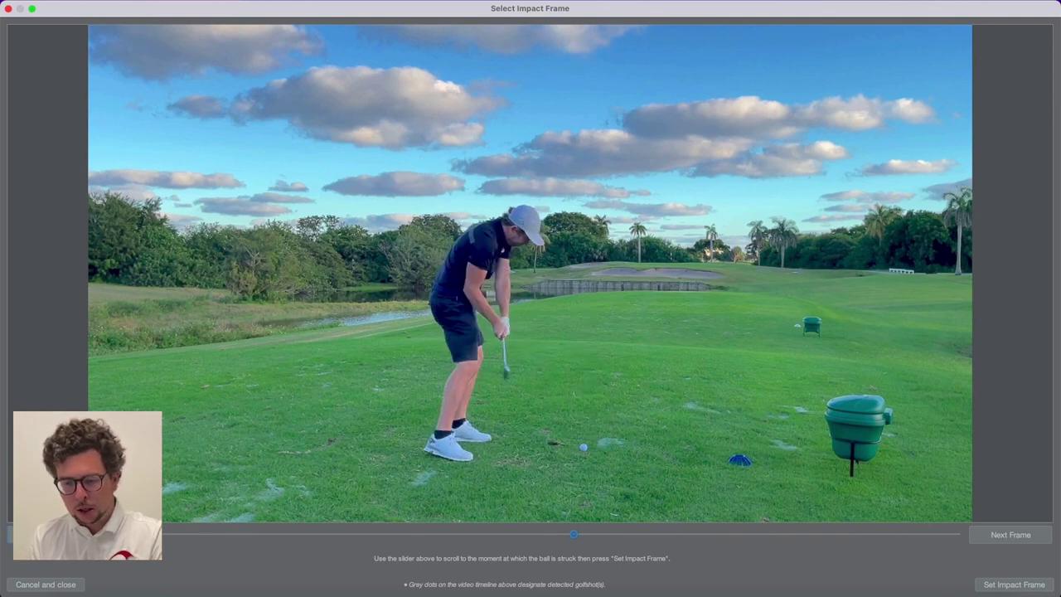
click(1021, 535)
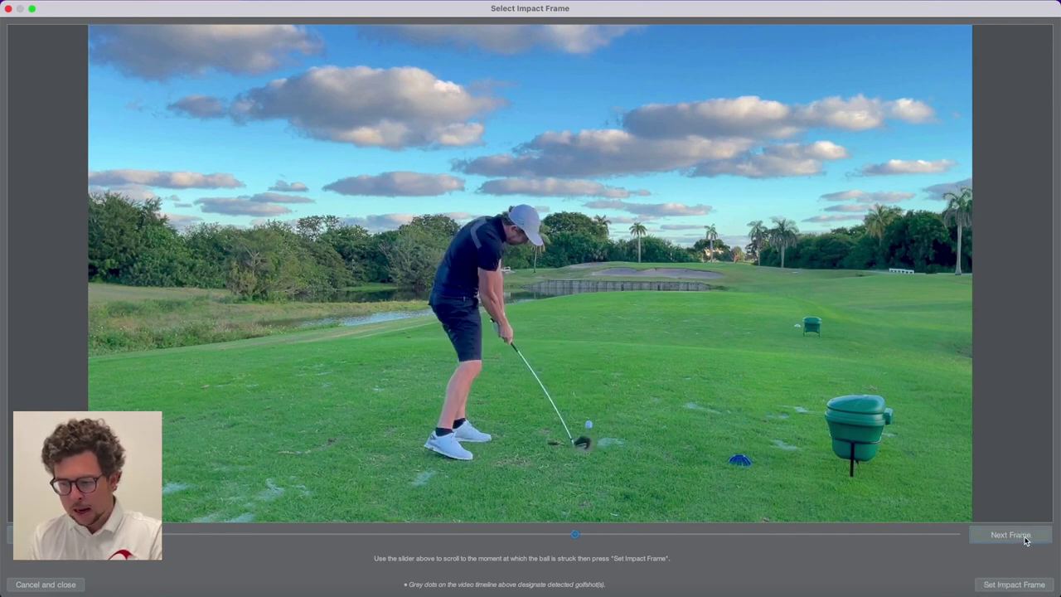
key(Left)
key(Left)
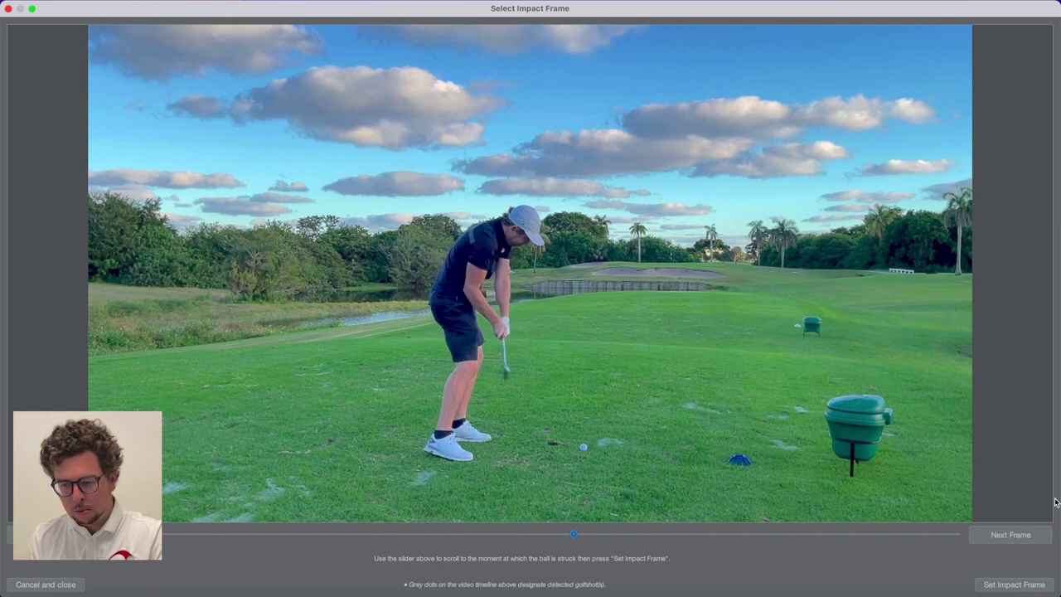
click(1019, 585)
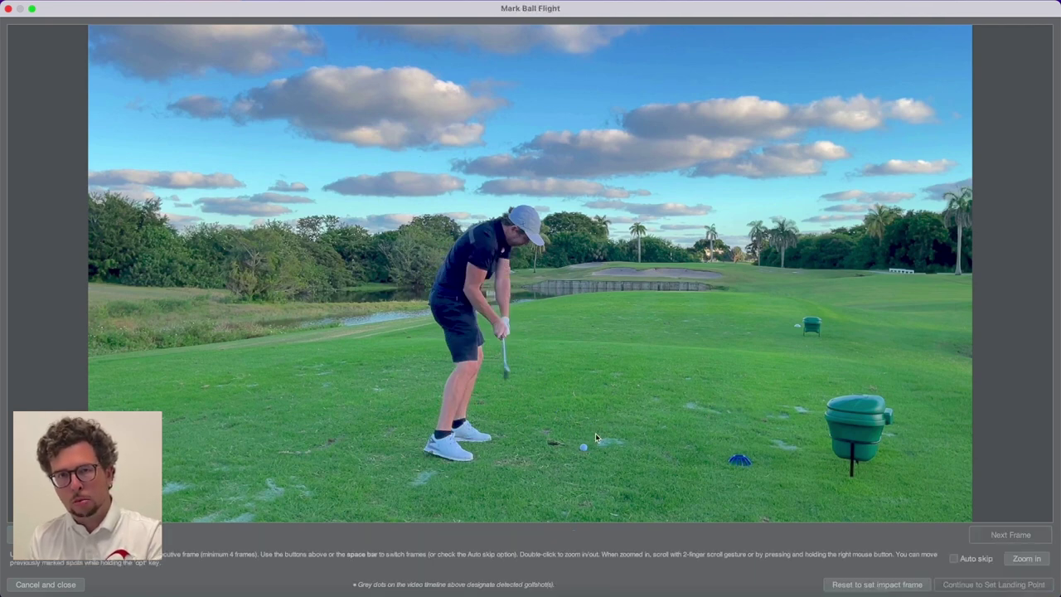
- Mark the ball at rest and in the following three frames as it rises towards the far bunker
click(583, 448)
key(space)
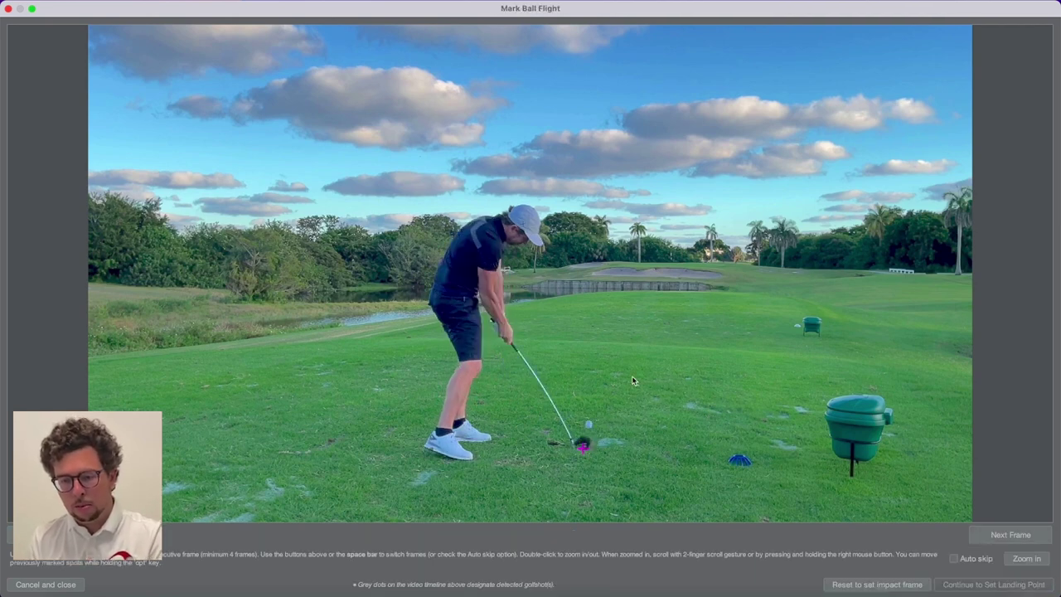
key(space)
click(611, 325)
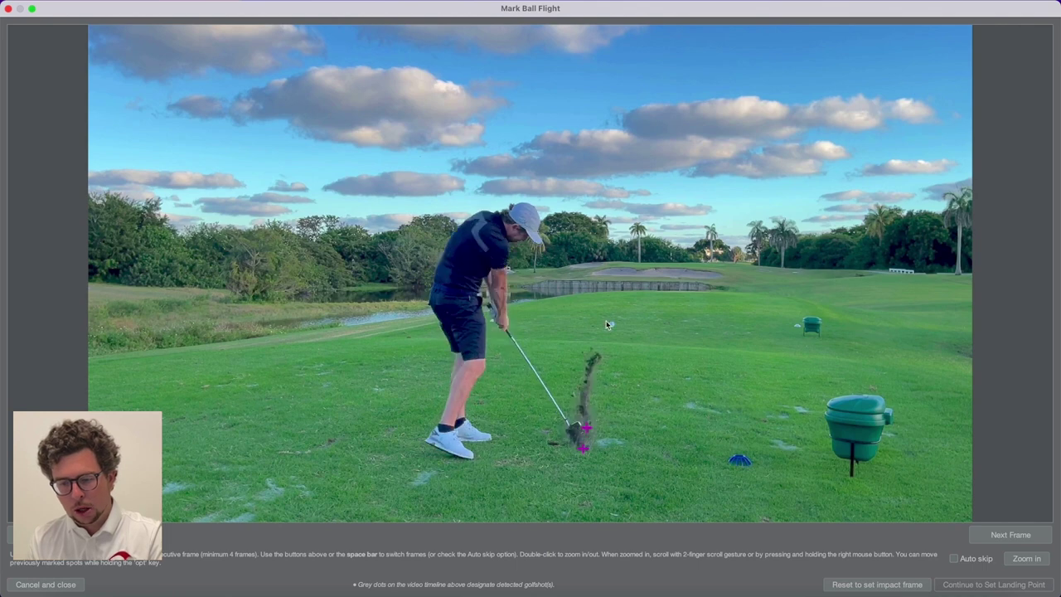
key(space)
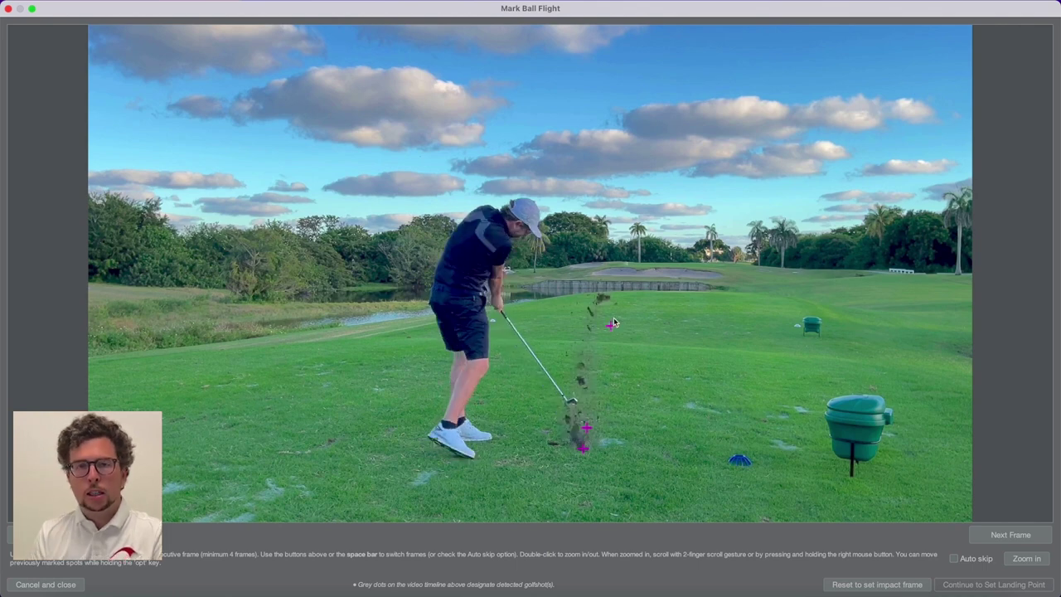
click(625, 266)
key(space)
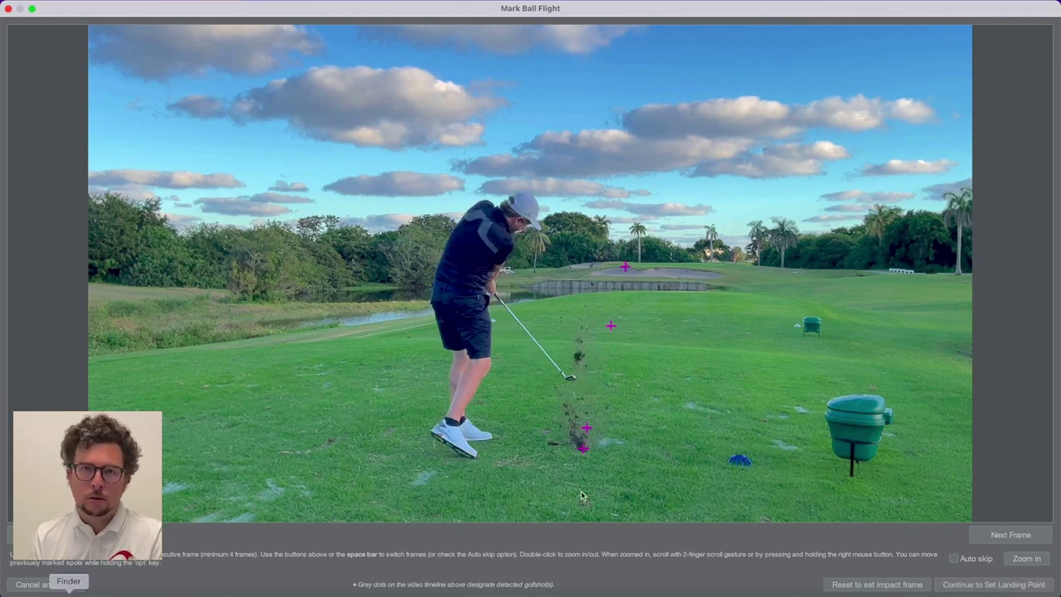
- Zoom in on the sky above the palm trees and mark the ball in two frames among the low clouds
click(1026, 558)
scroll(765, 254, up, 10)
key(space)
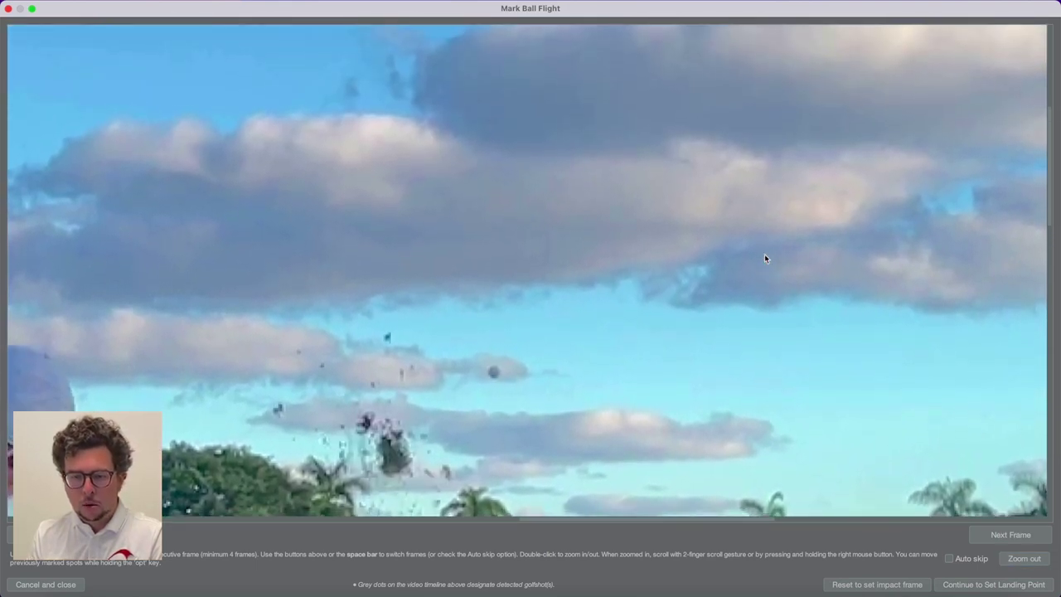
click(489, 303)
key(space)
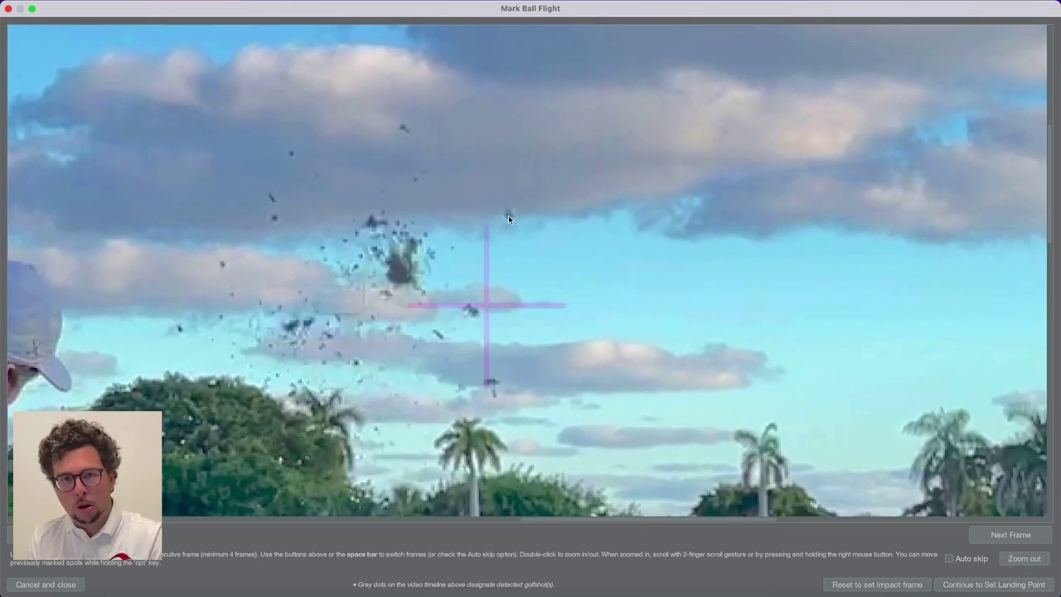
click(509, 215)
key(space)
- Mark the ball in three further frames as it climbs past the large cloud into the blue sky
scroll(509, 215, up, 5)
scroll(509, 219, up, 3)
click(541, 201)
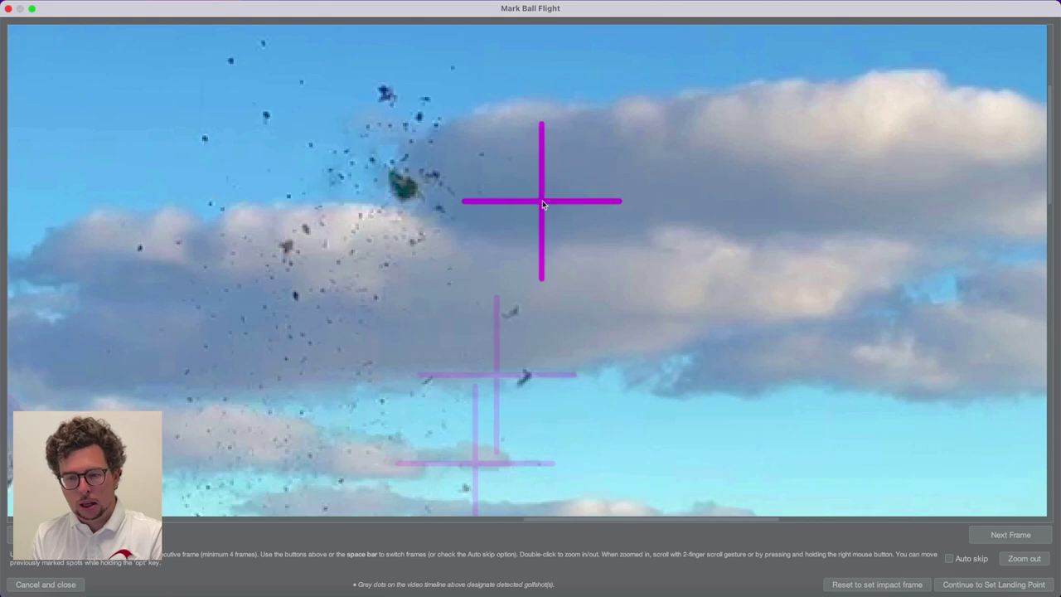
key(space)
click(576, 71)
scroll(576, 73, up, 5)
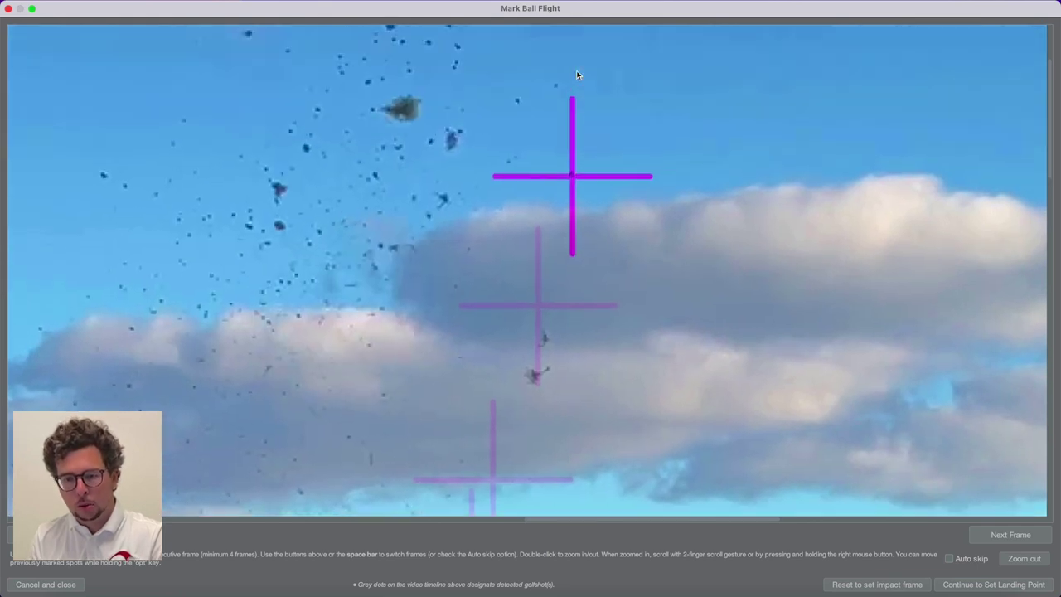
key(space)
scroll(602, 201, up, 5)
click(598, 174)
key(space)
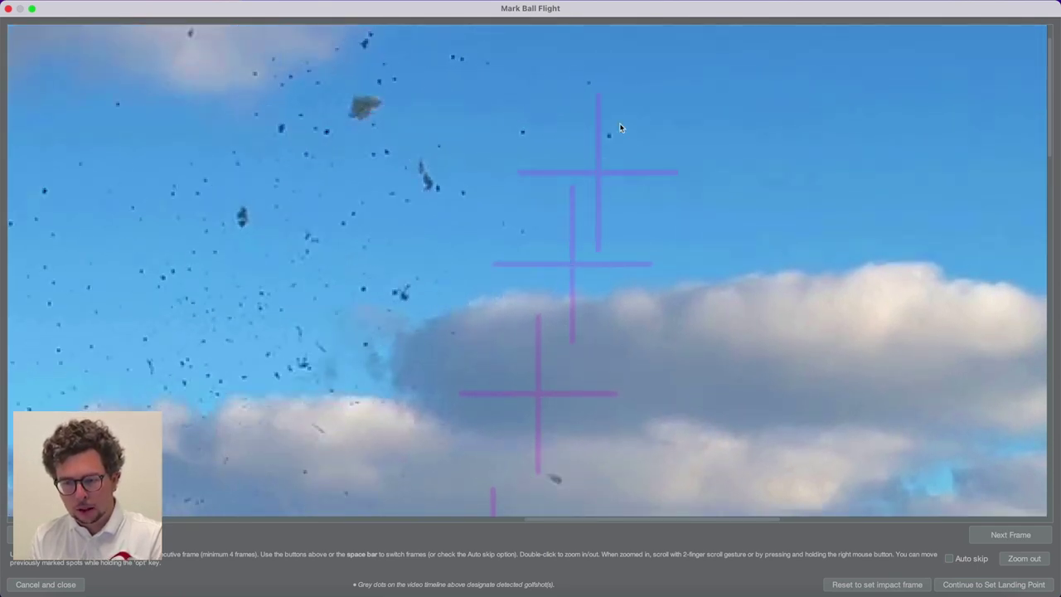
- Mark the ball in three more frames as its climb through the blue sky slows
click(616, 115)
key(space)
scroll(616, 116, up, 5)
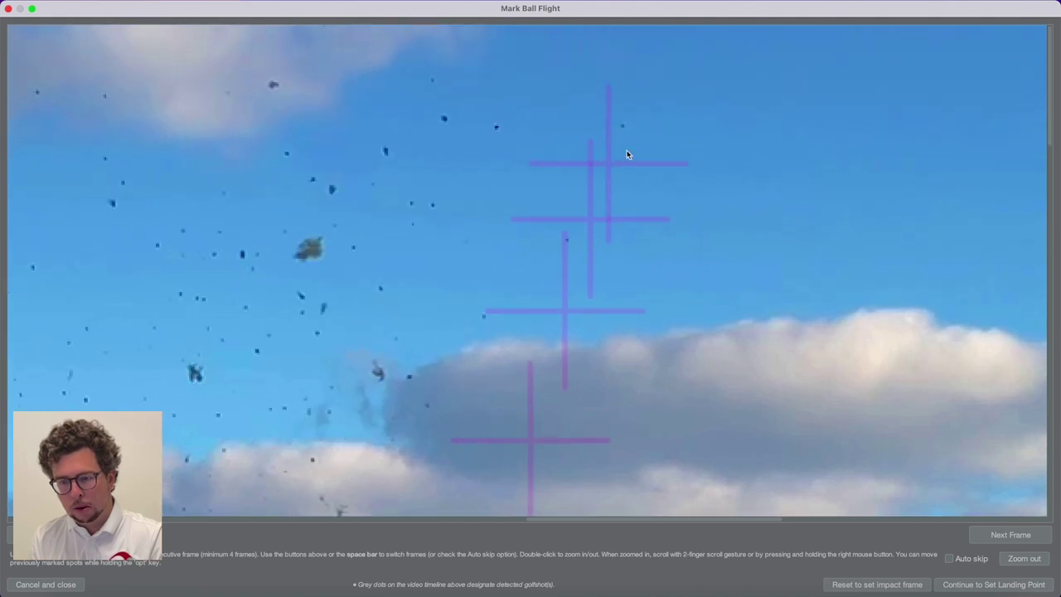
click(627, 122)
key(space)
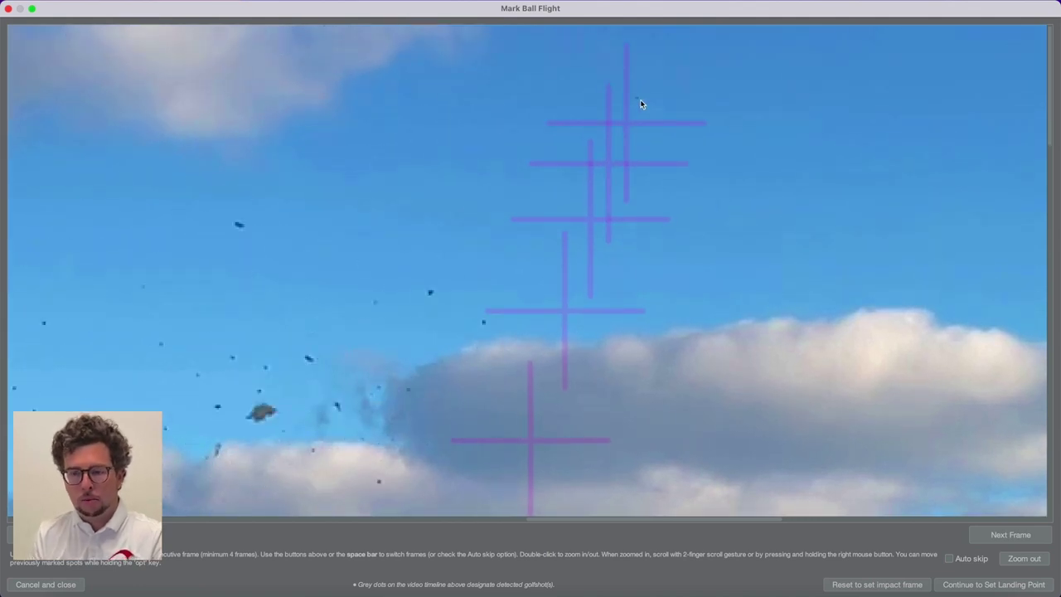
click(639, 97)
key(space)
key(space)
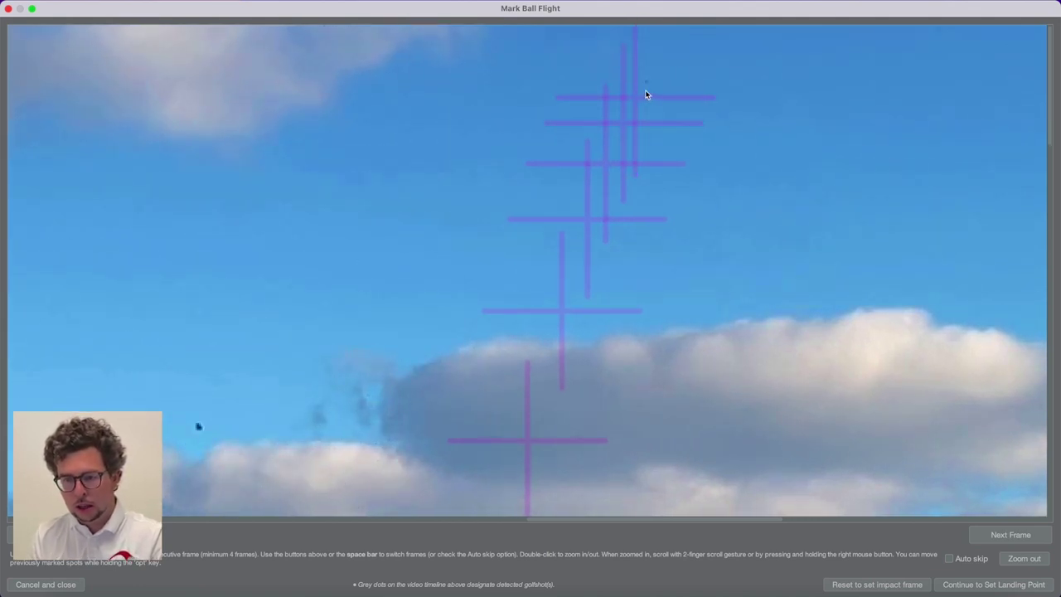
- Mark the ball's final visible positions around the peak of its flight
click(645, 83)
key(space)
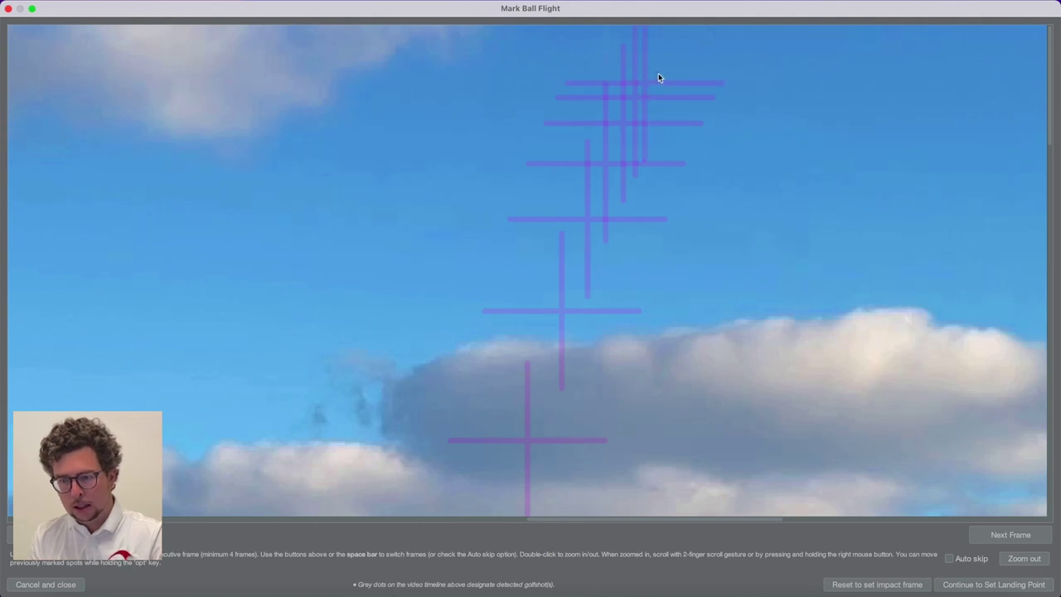
click(657, 75)
key(space)
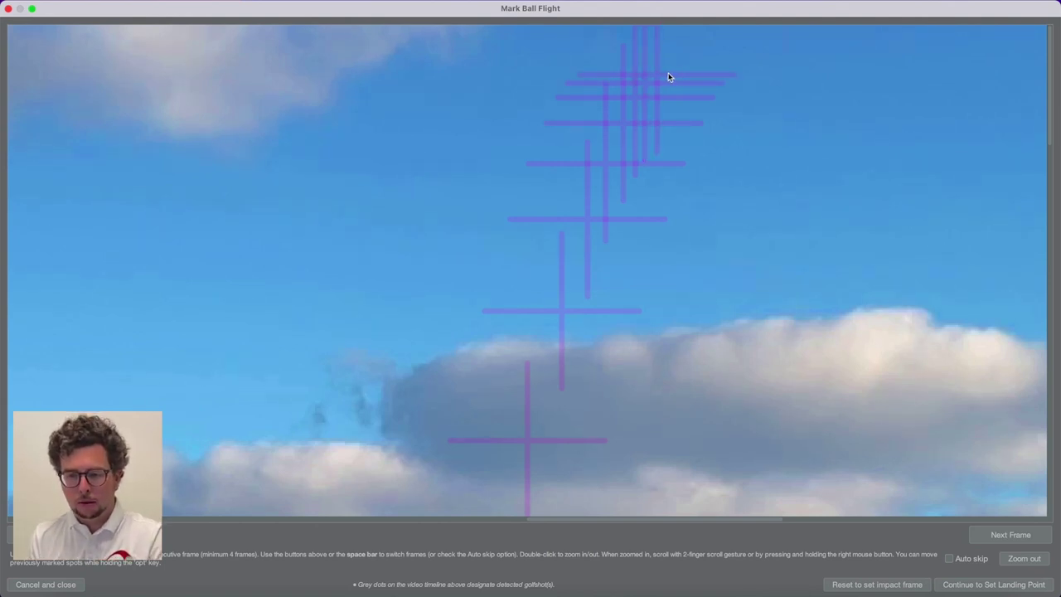
click(669, 73)
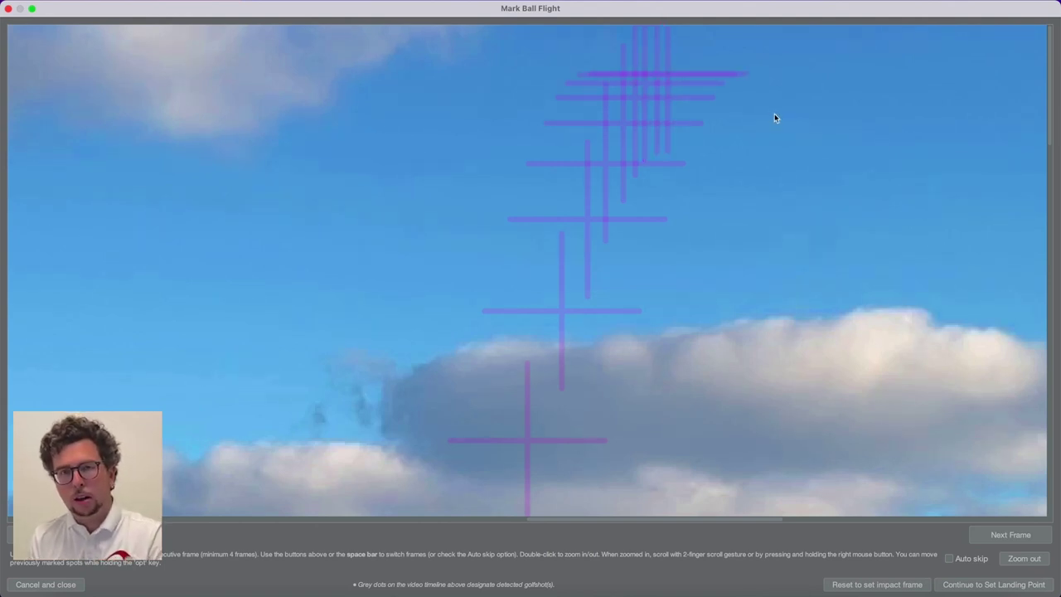
click(678, 82)
- Finish marking the ball flight and place the landing spot just behind the far bunker, below the palm tree
click(994, 584)
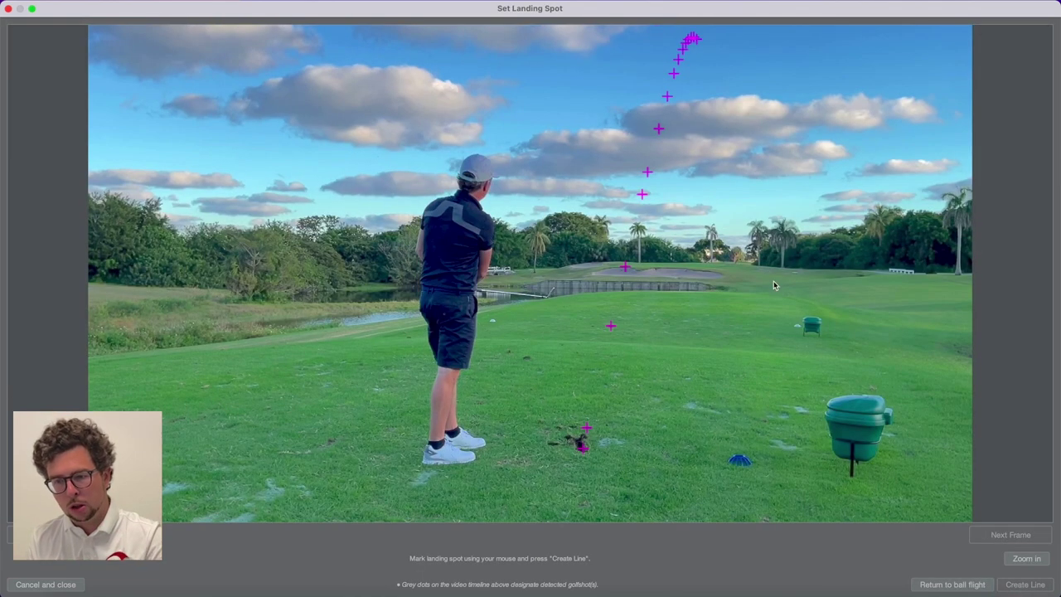
click(702, 260)
click(705, 259)
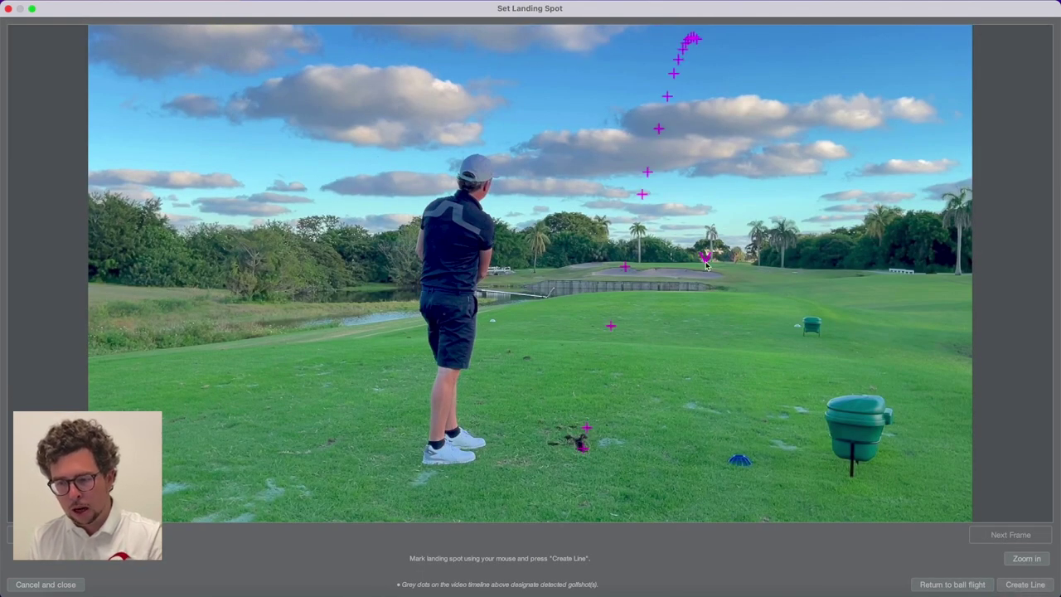
- Create the tracer line from the marked ball flight and landing spot, and turn off its casted shadow
click(1028, 584)
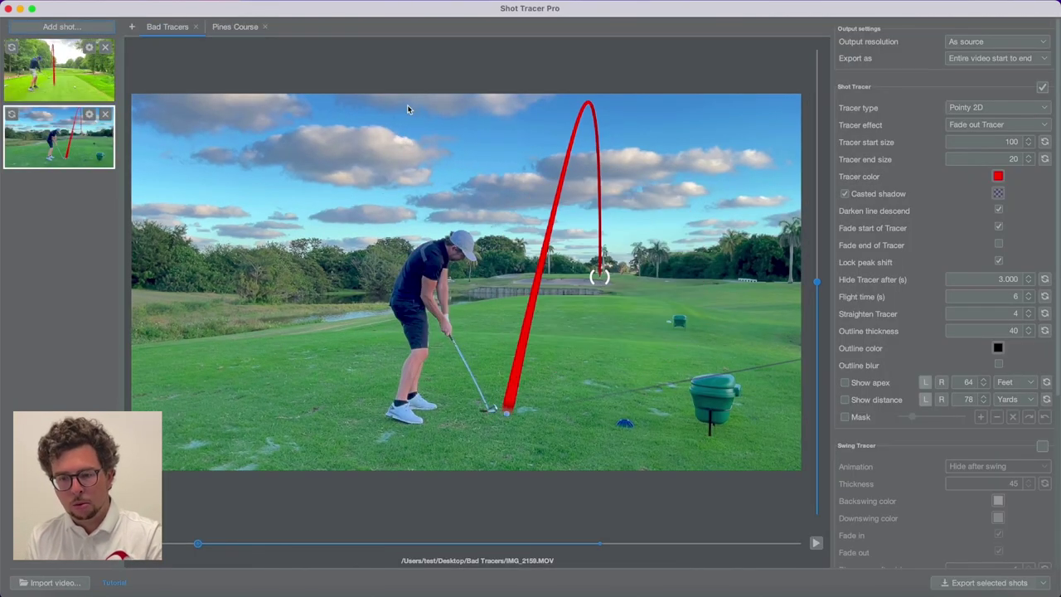
click(846, 194)
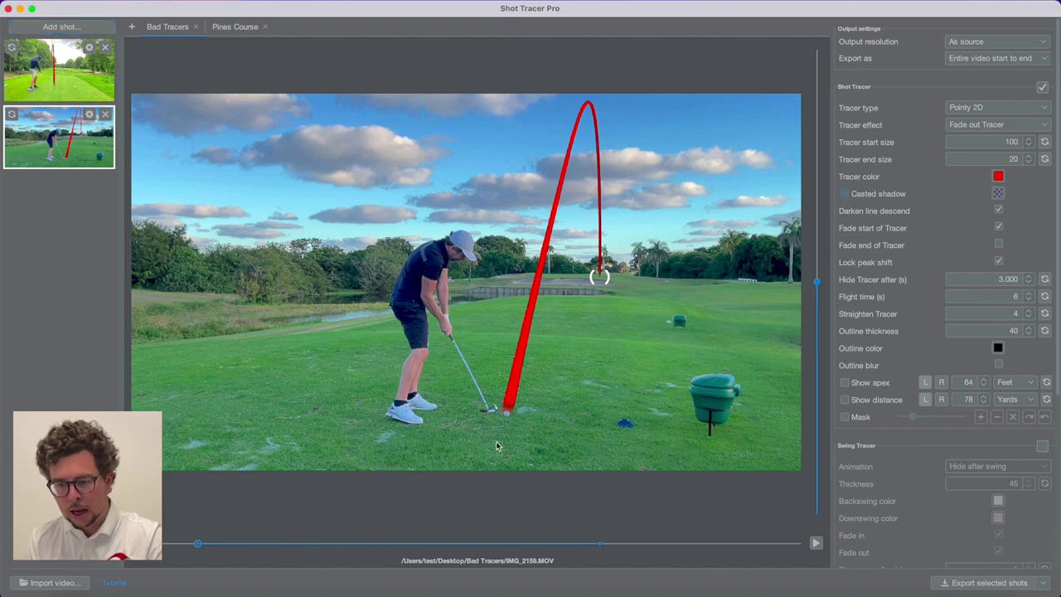
- Make the red tracer colour semi-transparent with alpha 149 and set the tracer type to Circle
click(1003, 177)
key(Escape)
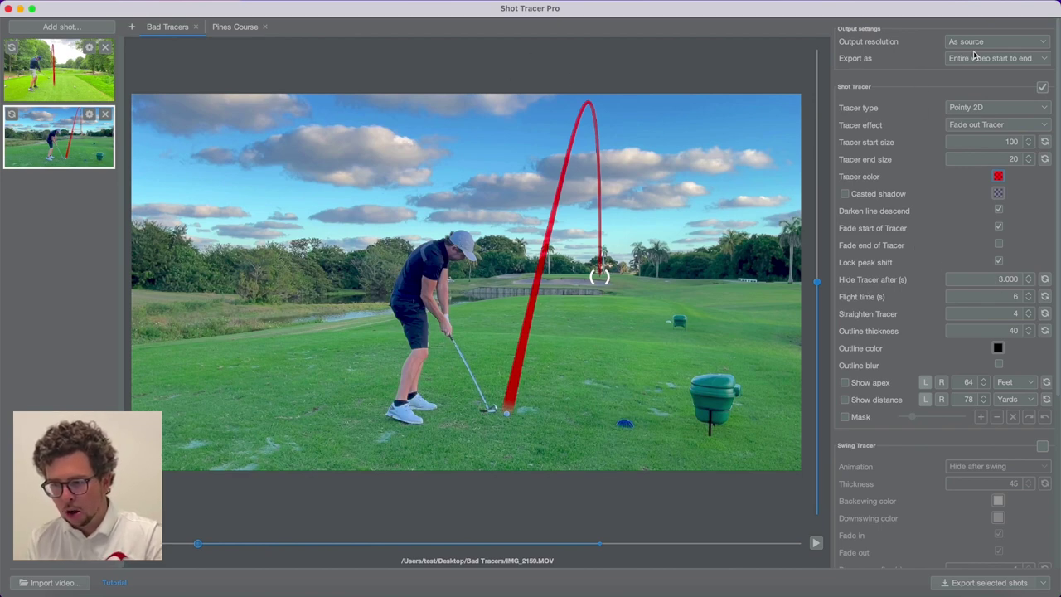
click(966, 104)
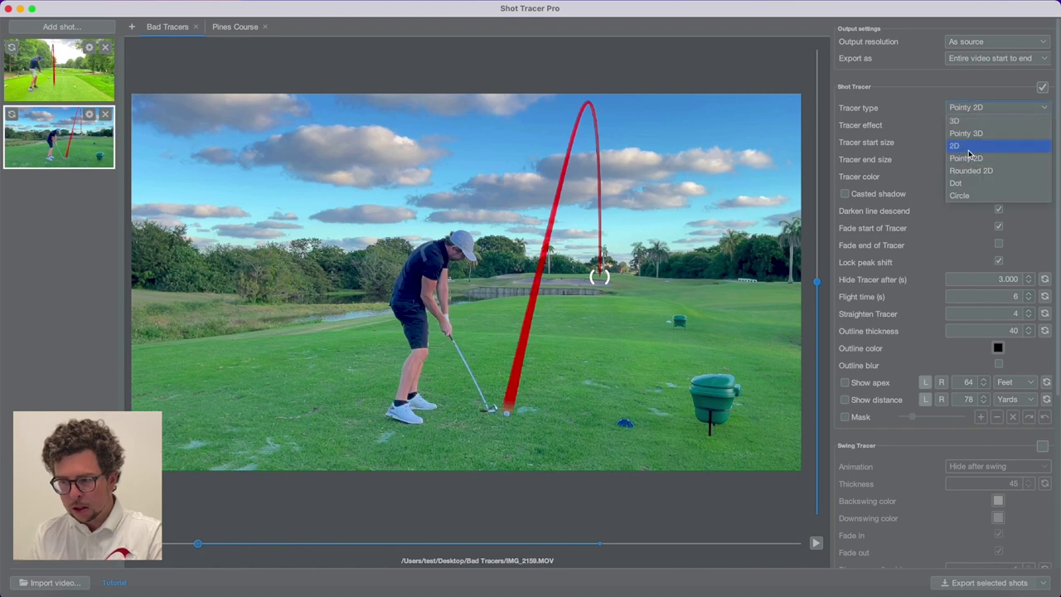
click(967, 194)
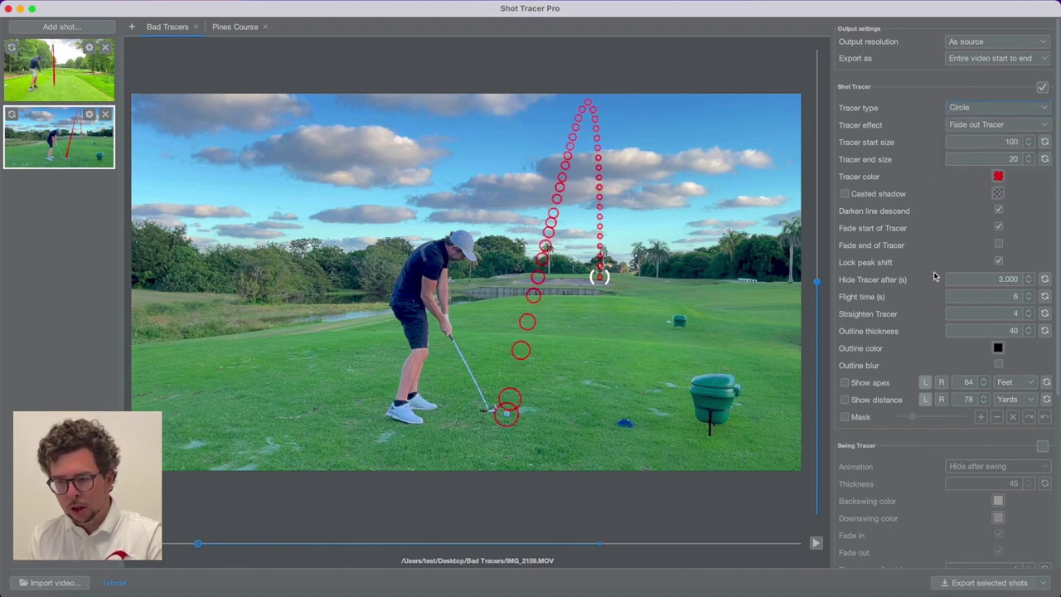
- Set the tracer colour's alpha to 255 for full opacity and play the shot with the circle tracer
click(999, 176)
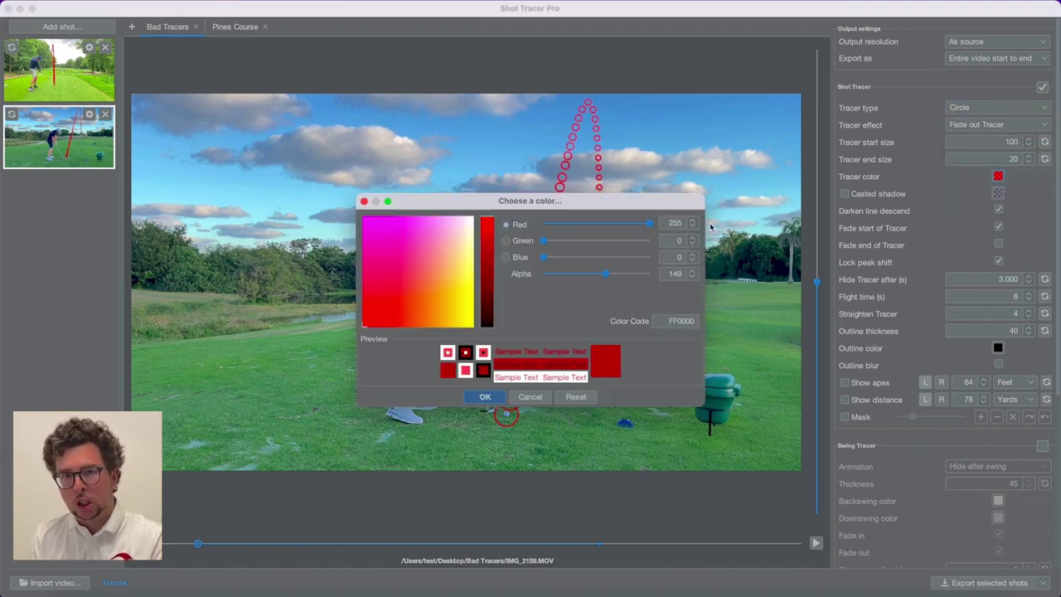
drag(605, 274, 656, 273)
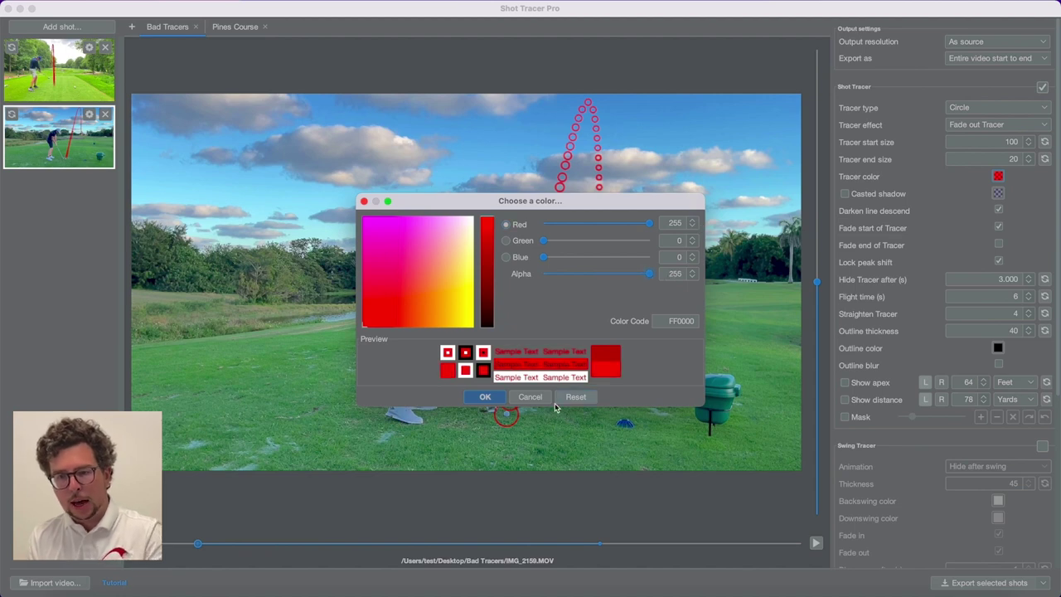
click(485, 397)
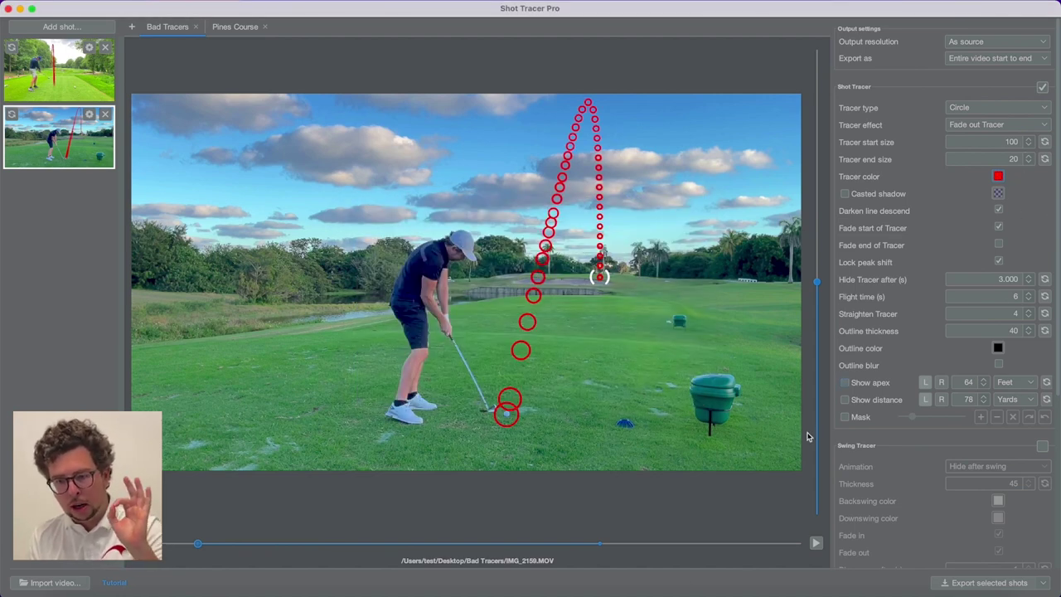
click(816, 543)
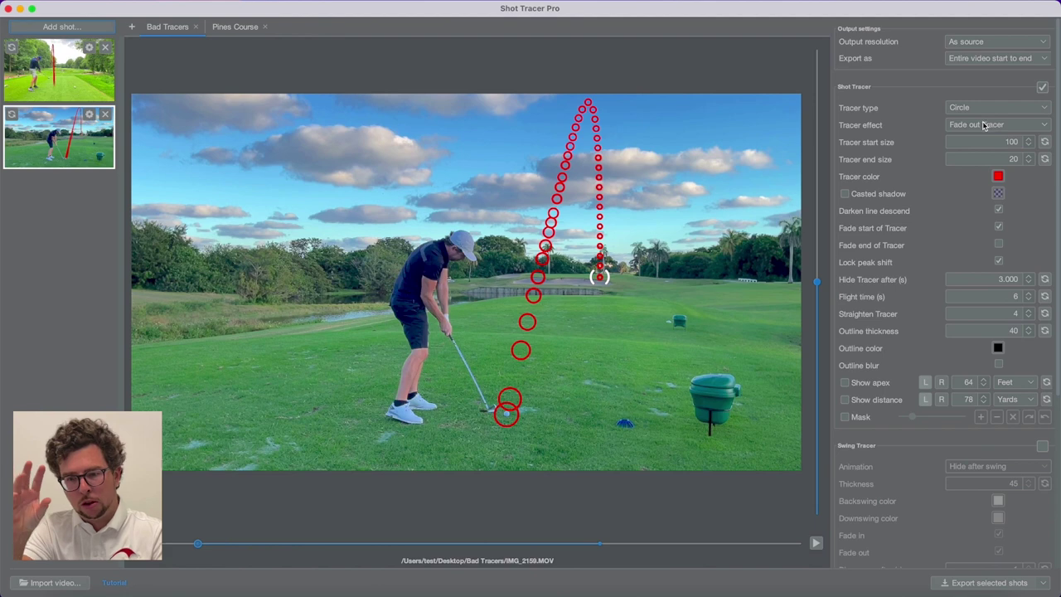
- Set the tracer type to Dot and play the shot to preview it
click(981, 108)
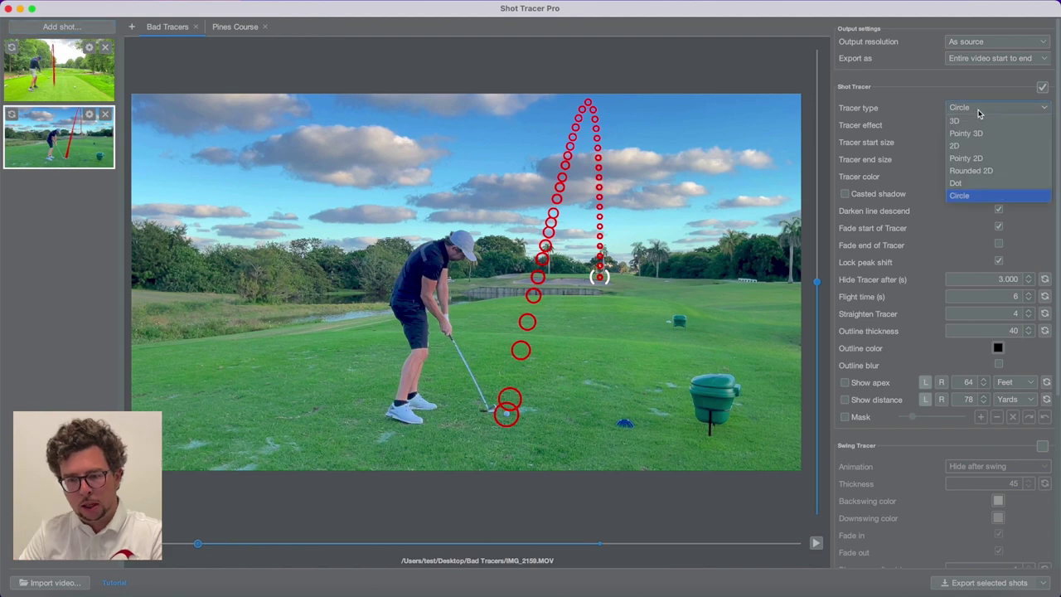
click(968, 177)
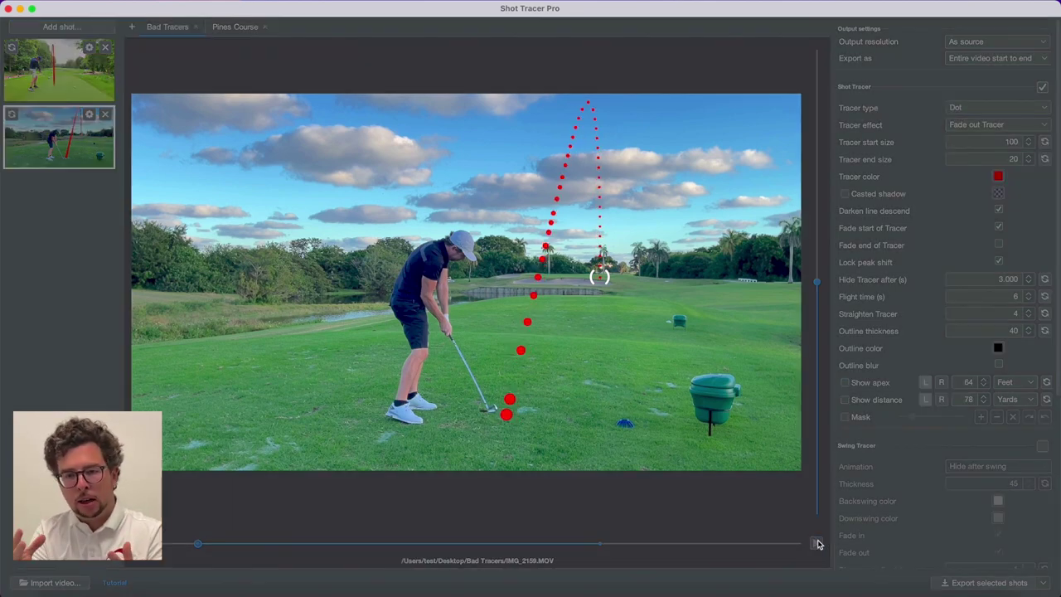
click(815, 543)
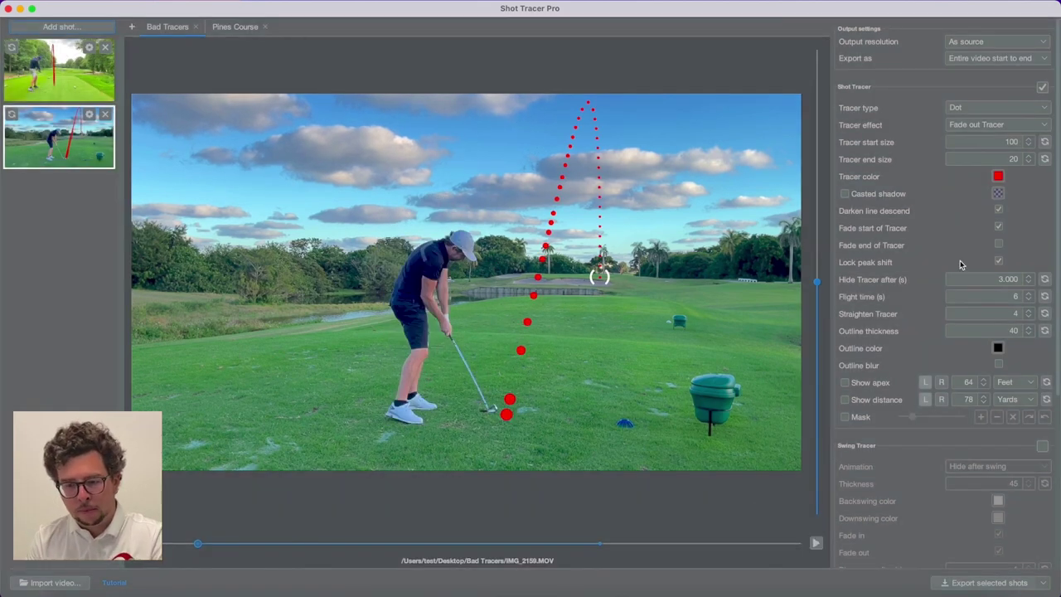
- Set the tracer type back to Pointy 2D
click(989, 125)
click(975, 108)
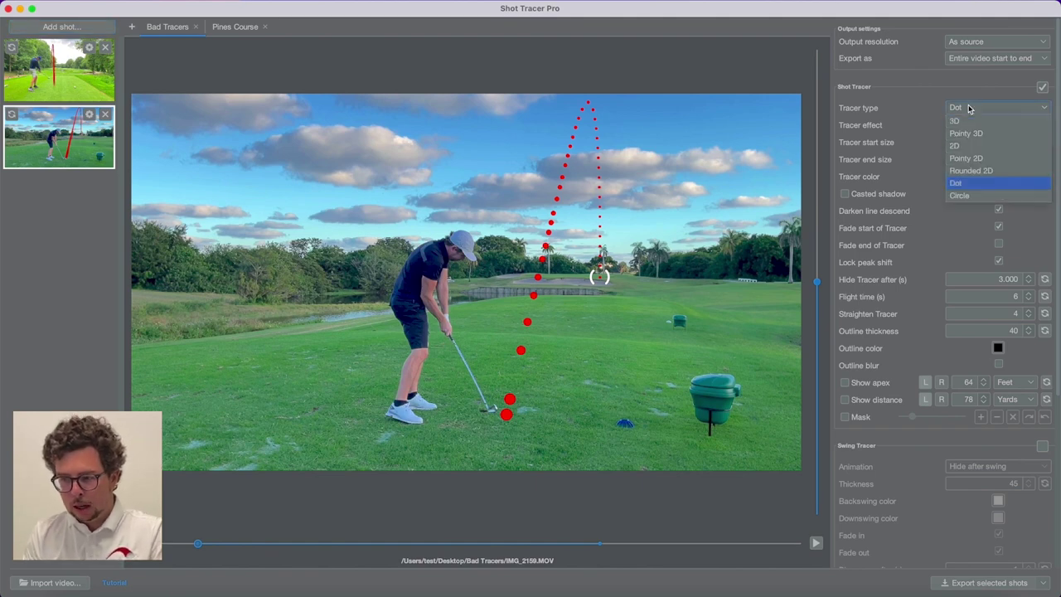
click(976, 159)
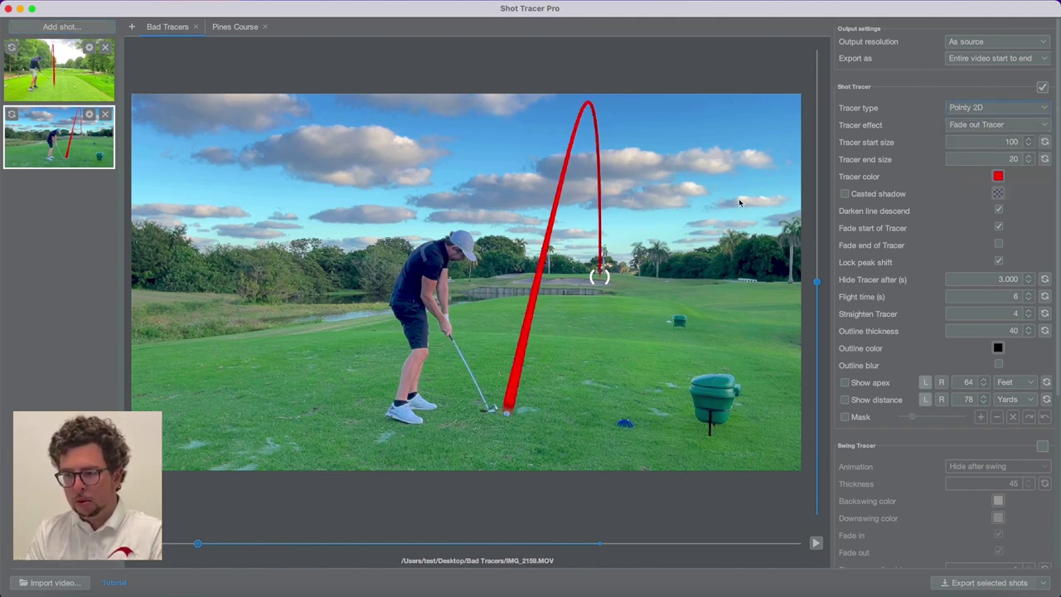
- Set the tracer to hide after 2 seconds and return Straighten Tracer to 4
click(1029, 301)
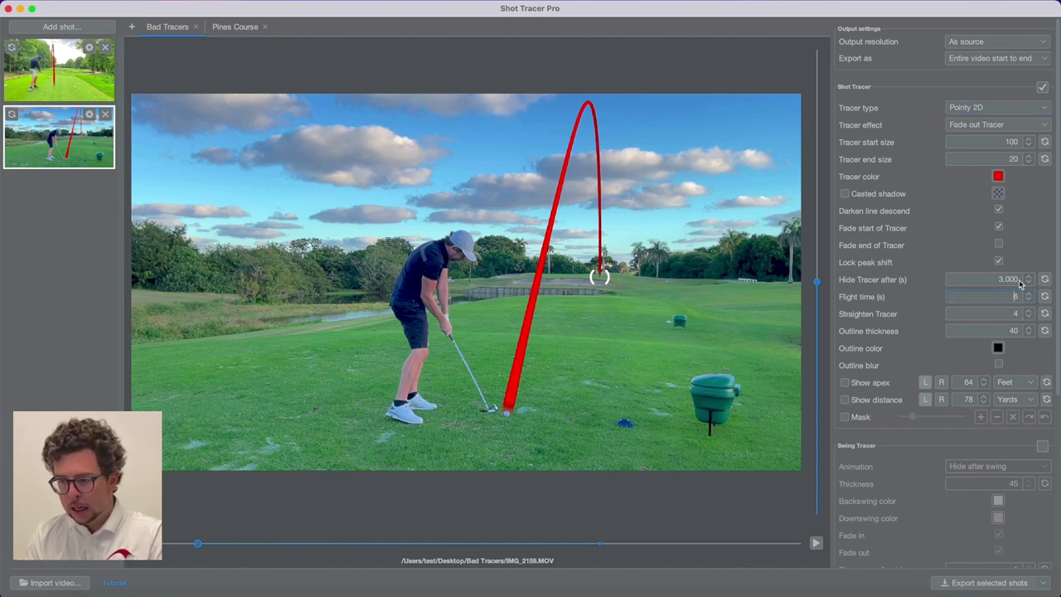
click(1009, 281)
text(2)
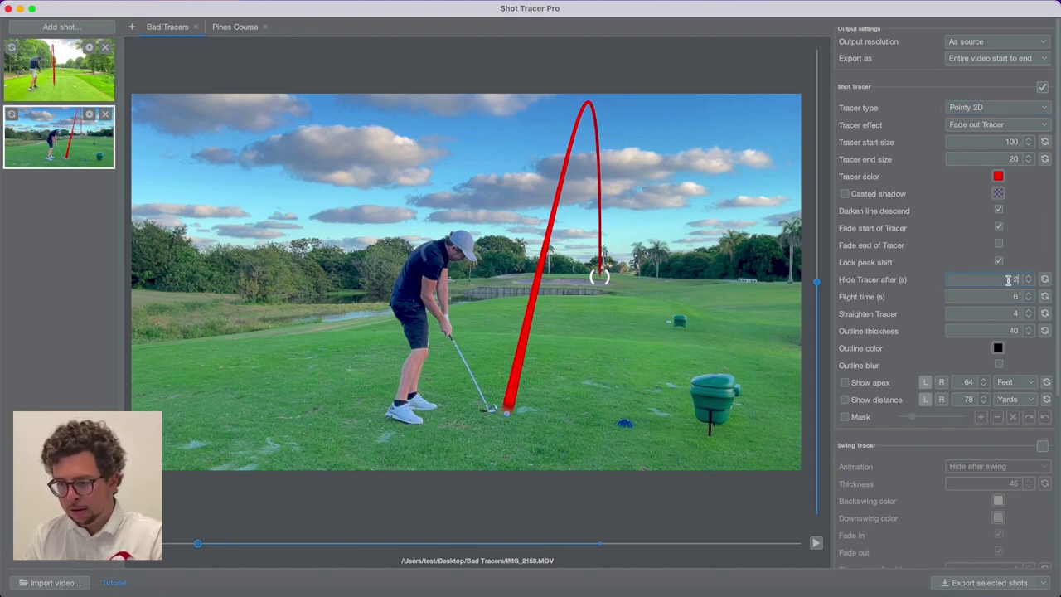
click(1028, 318)
text(3)
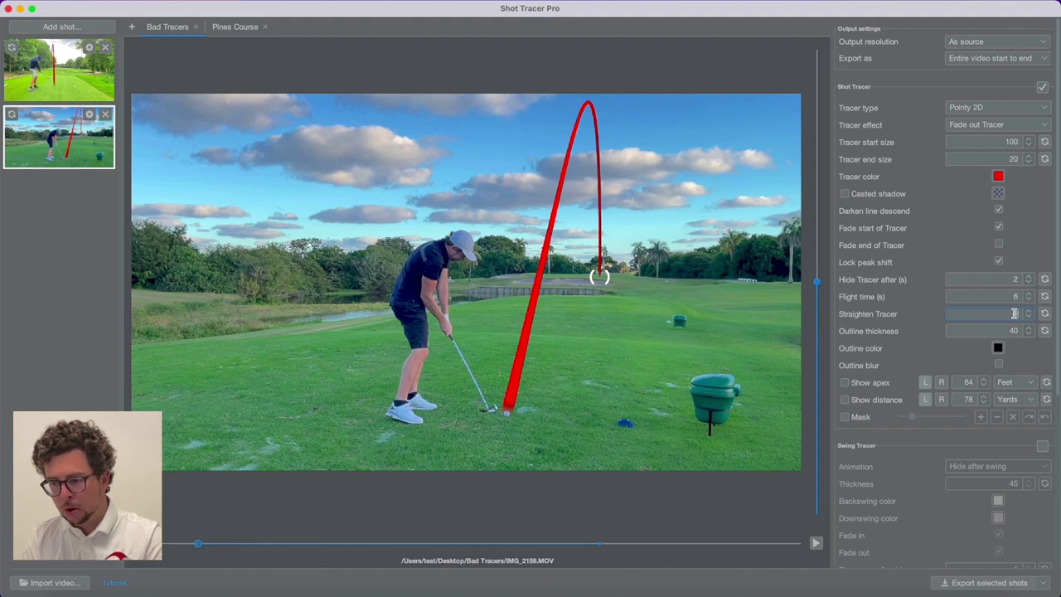
scroll(1015, 313, up, 1)
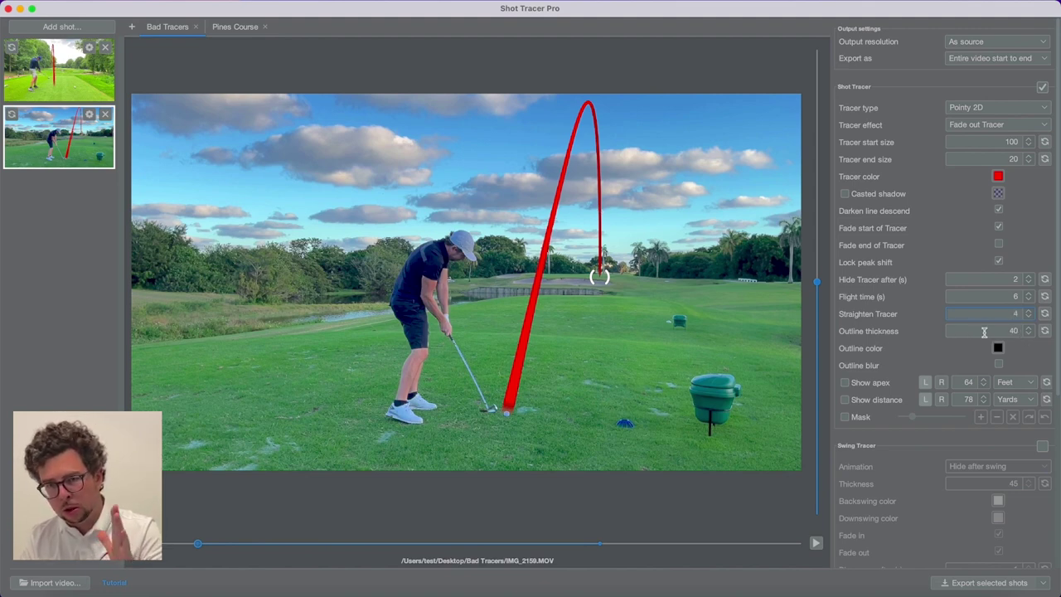
- Show the distance and apex labels on the right side of the tracer and lower the tracer's peak slightly
click(846, 400)
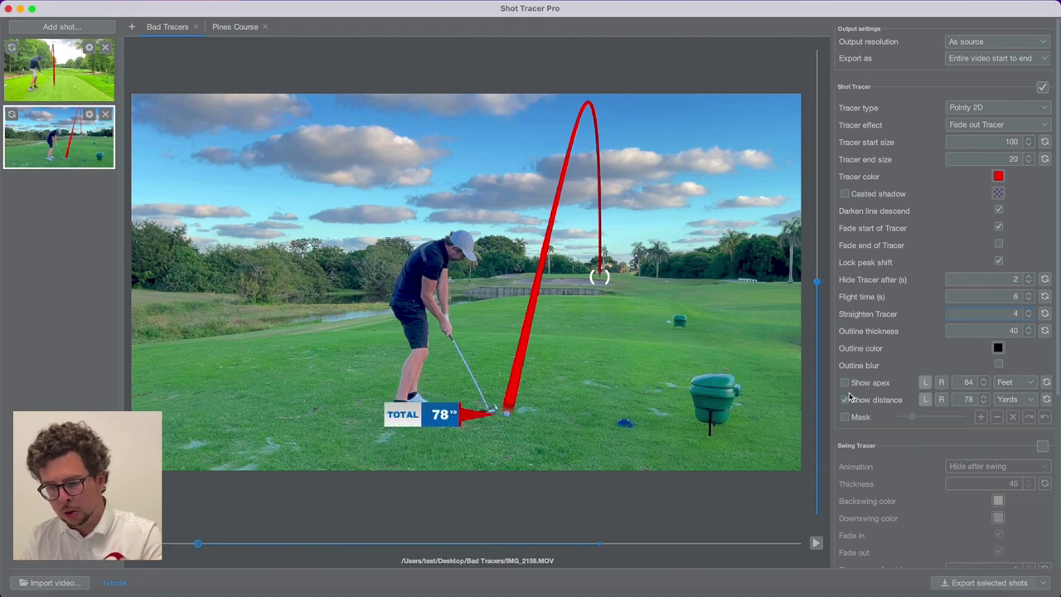
click(845, 383)
click(942, 399)
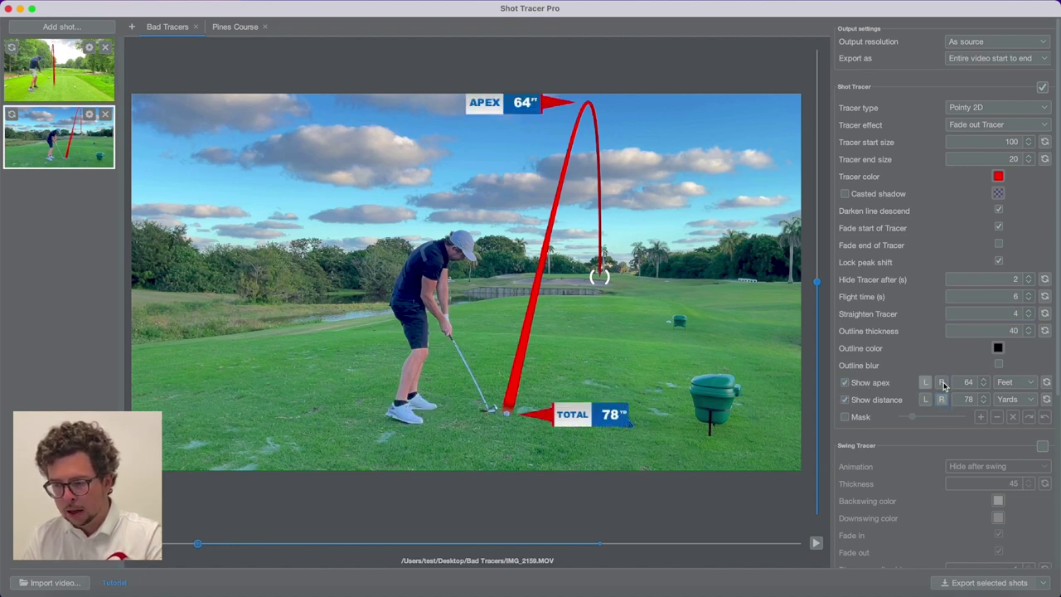
click(941, 383)
drag(817, 282, 818, 297)
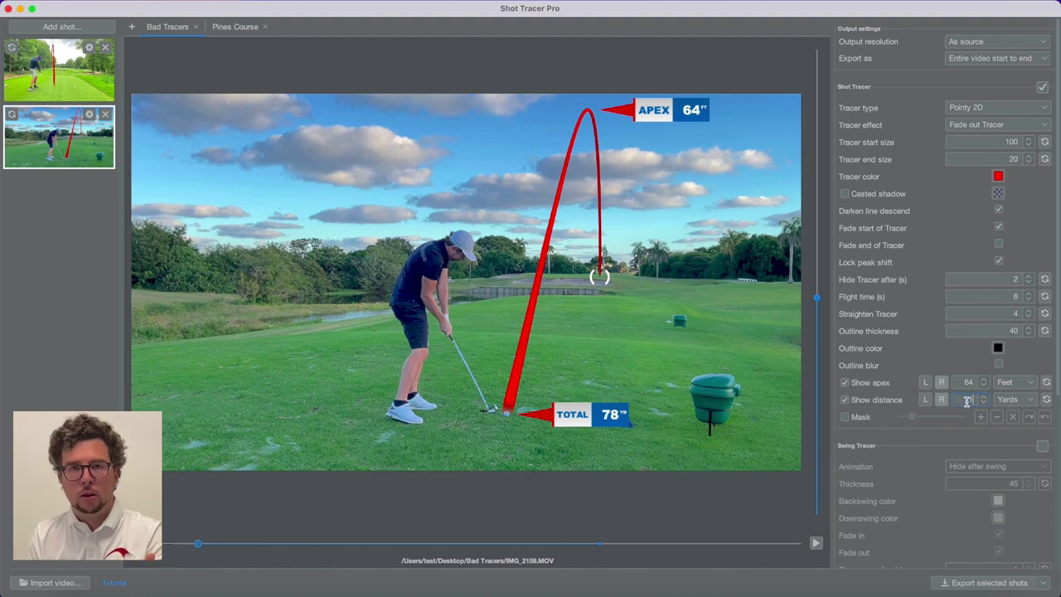
- Set the shown distance to 150 yards and the apex to 84 feet, and play the shot to preview the labels
text(150)
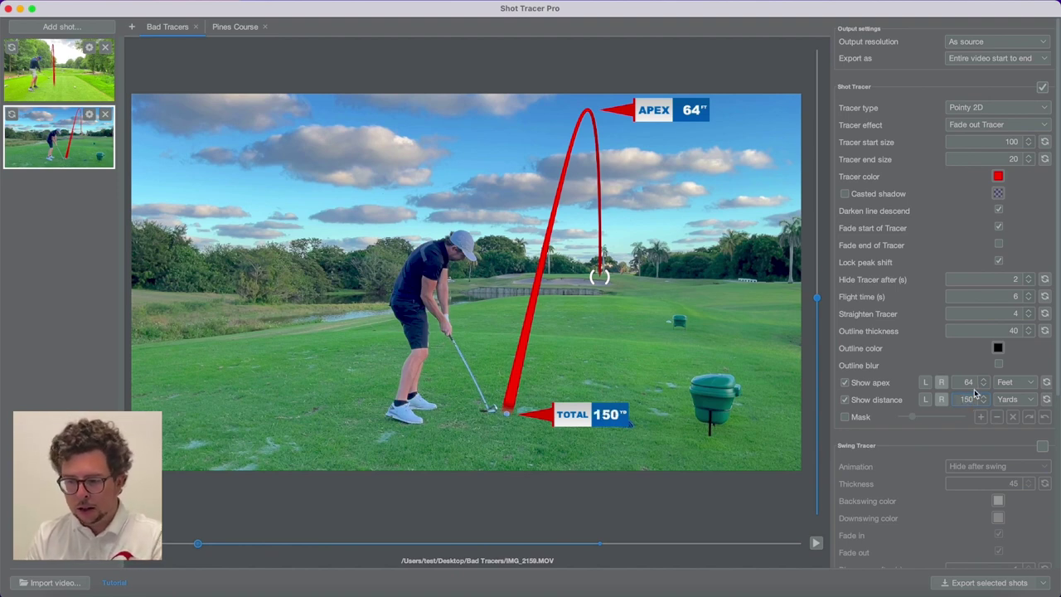
double_click(969, 383)
text(84)
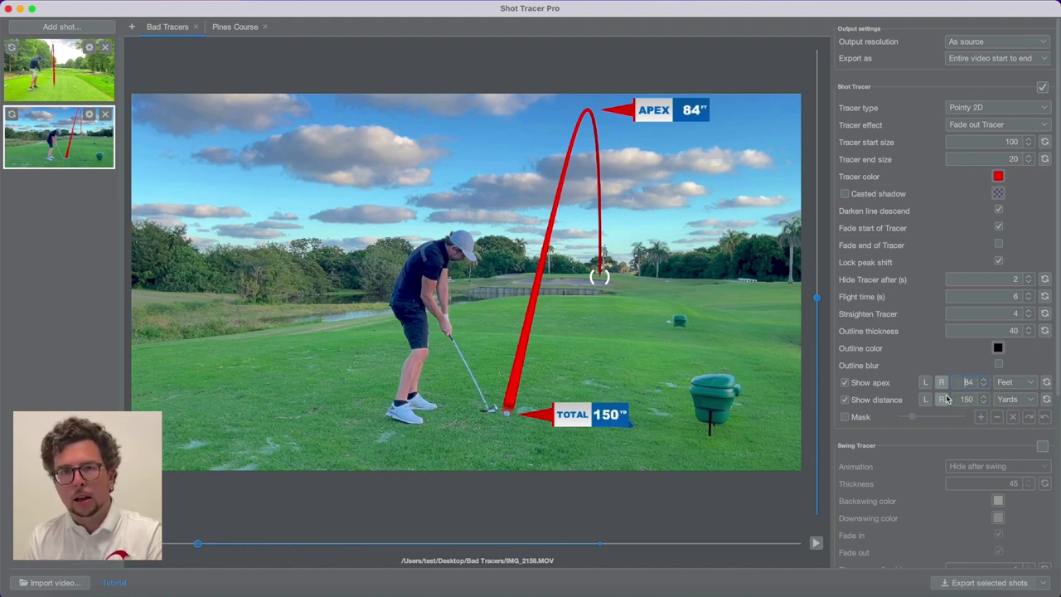
click(816, 543)
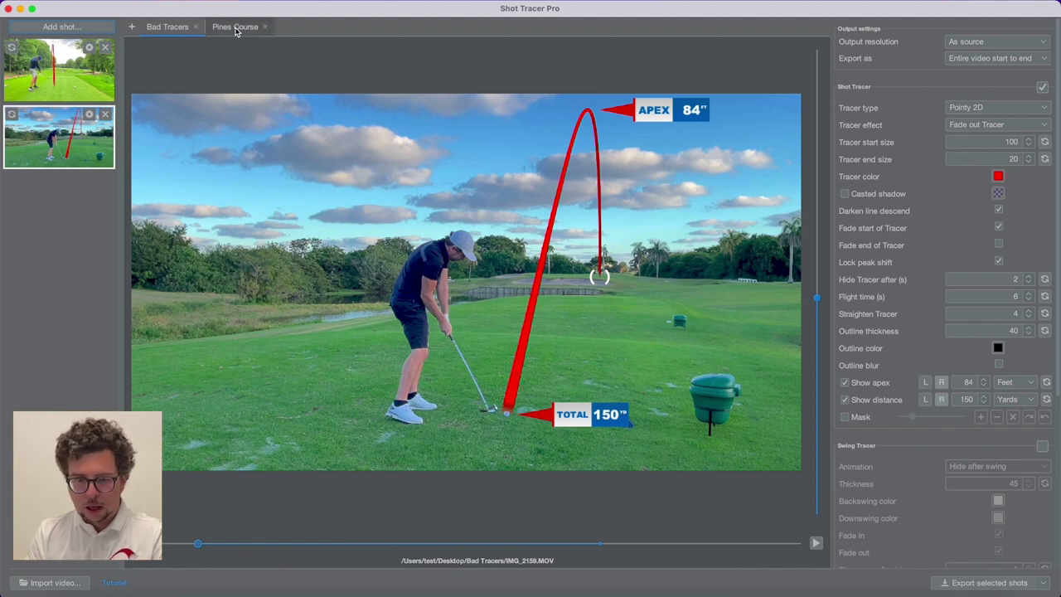
click(61, 27)
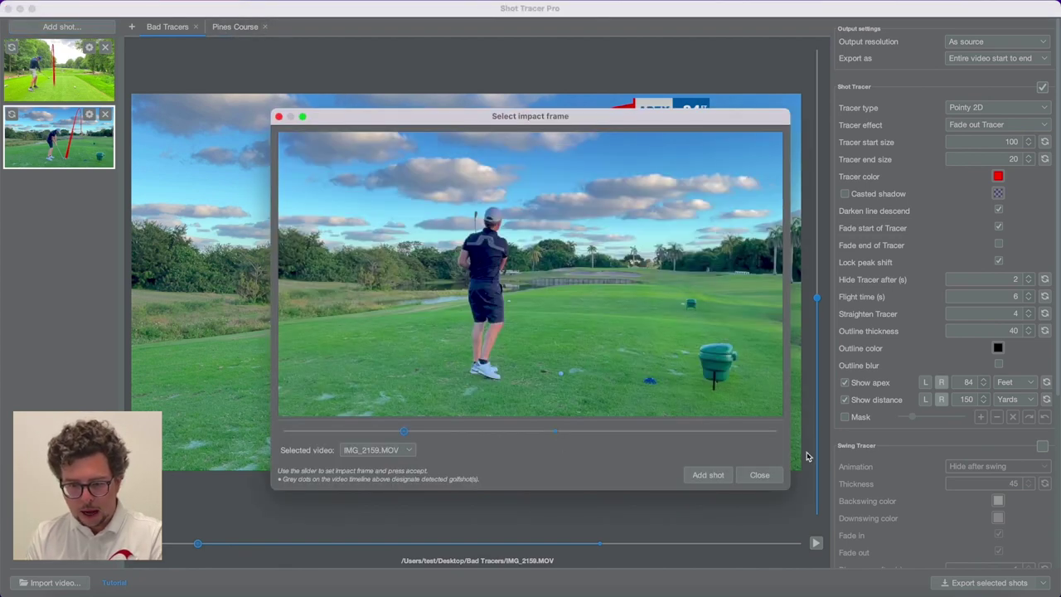
click(758, 476)
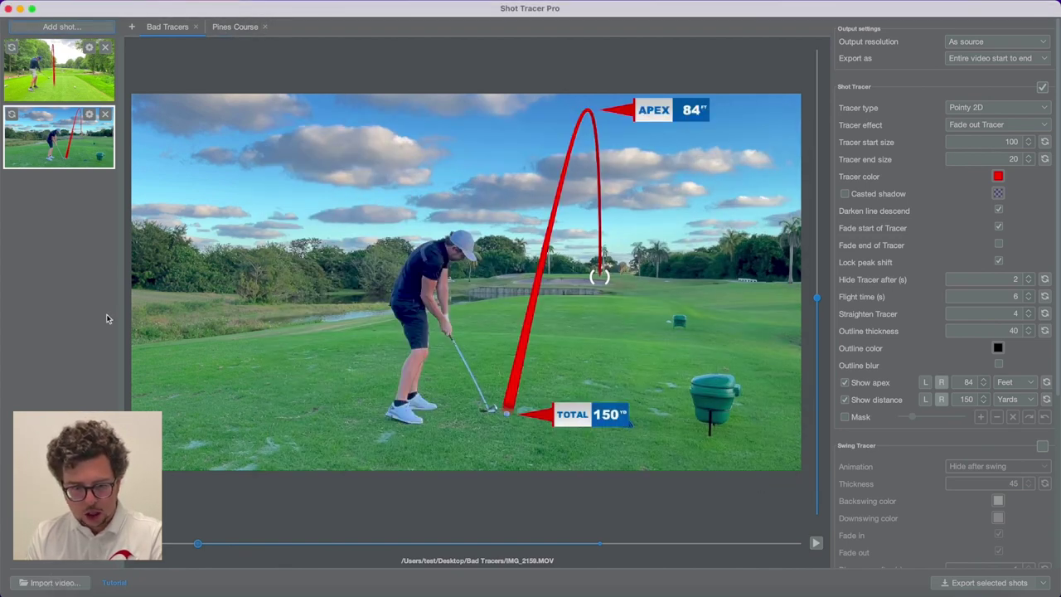
- Switch to the Pines Course project and play its third shot, IMG_2564.MOV
click(222, 28)
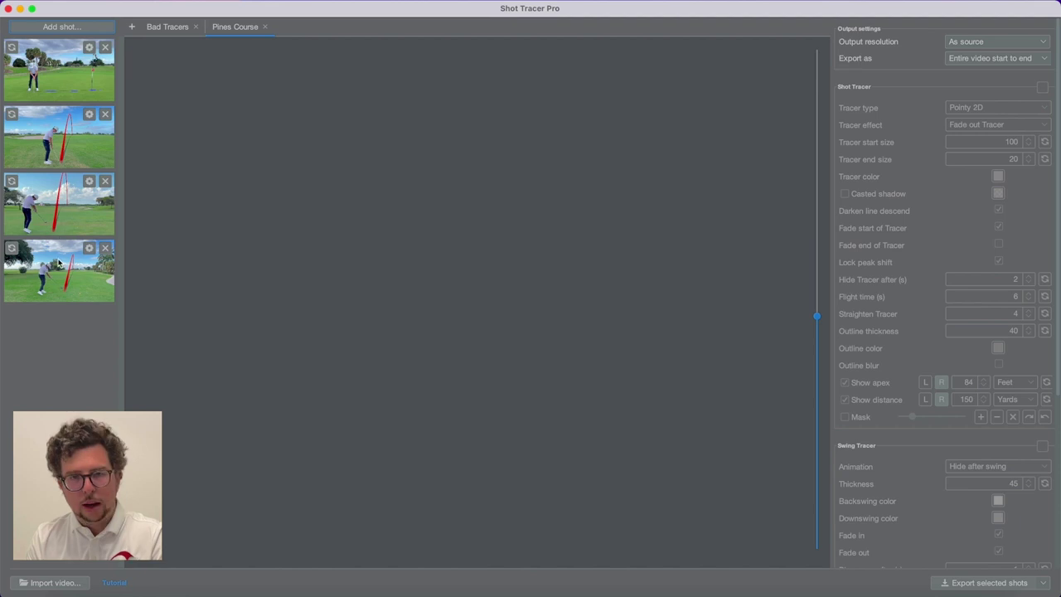
click(55, 214)
click(815, 542)
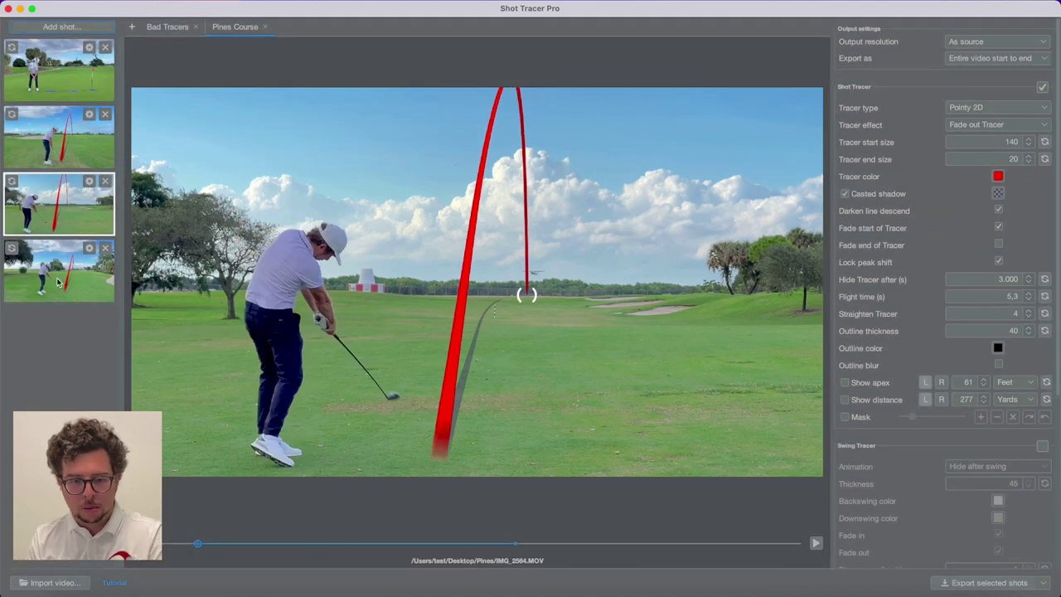
- Start editing the swing of the Pines Course shot IMG_2558.MOV and set its first frame at the start of the backswing
click(59, 284)
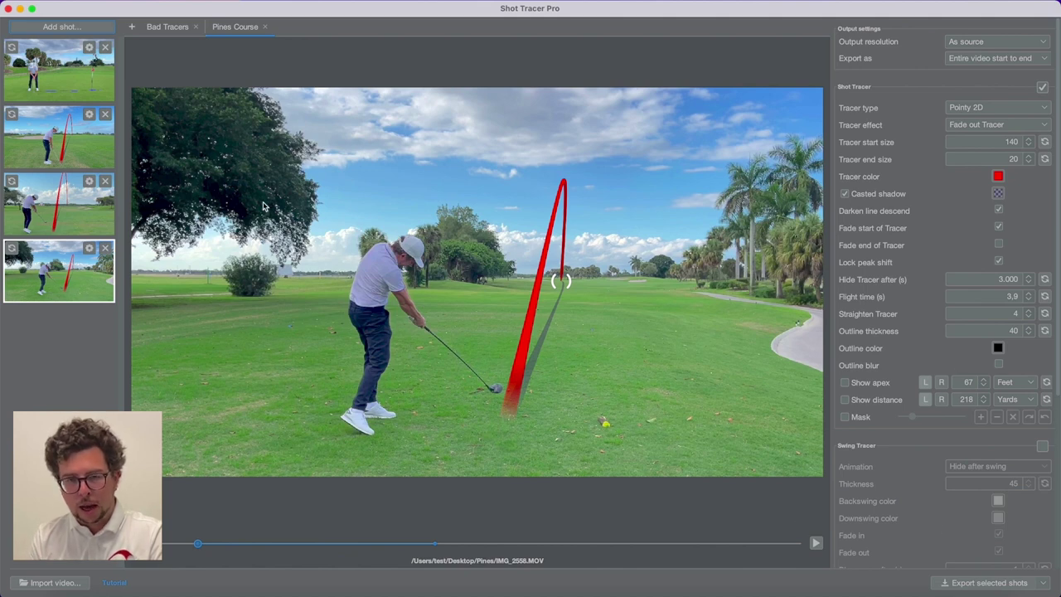
click(89, 248)
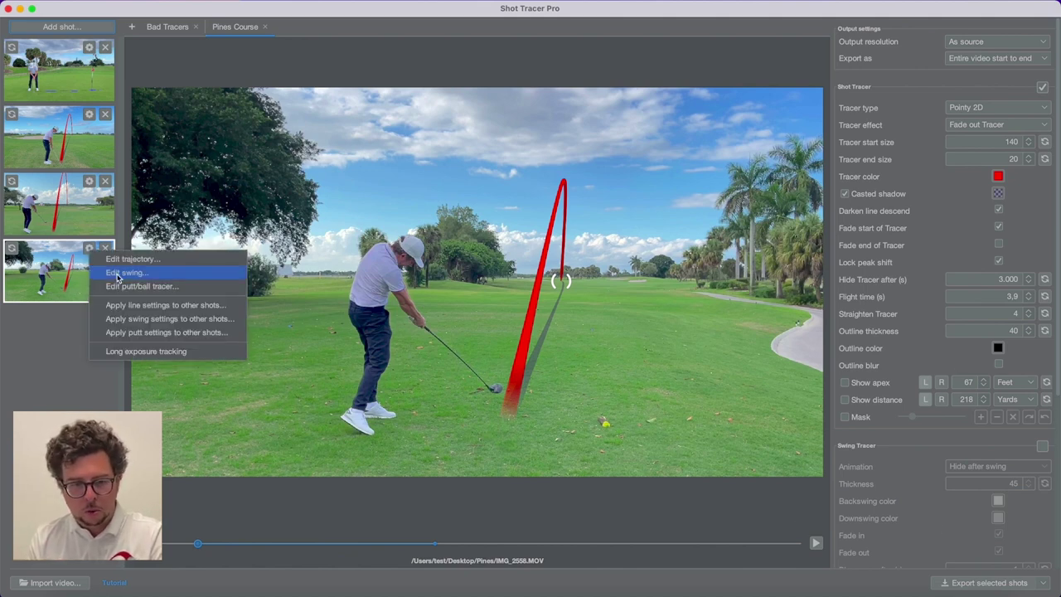
click(122, 273)
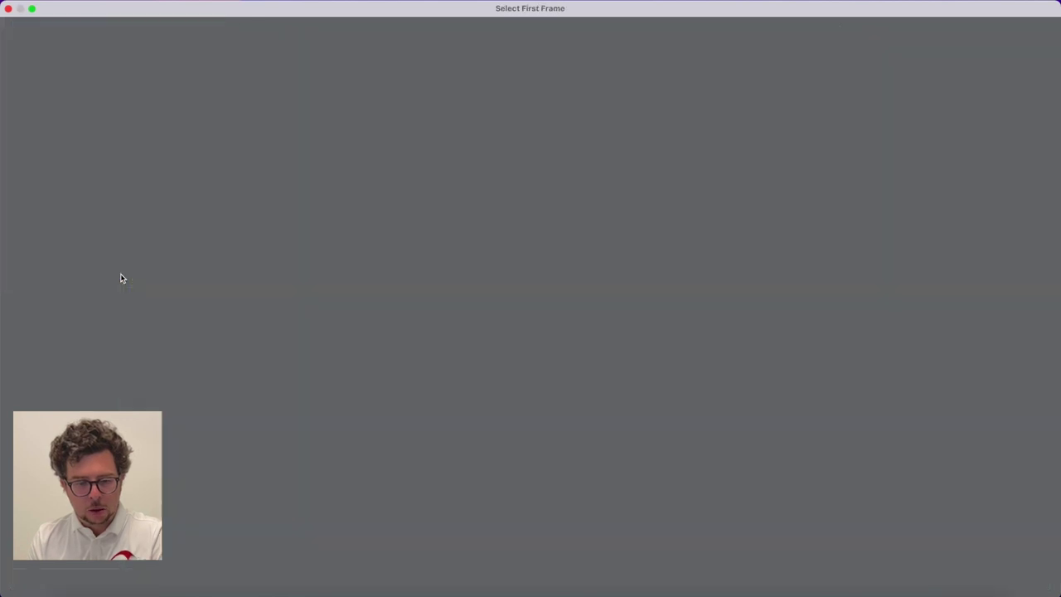
click(1011, 534)
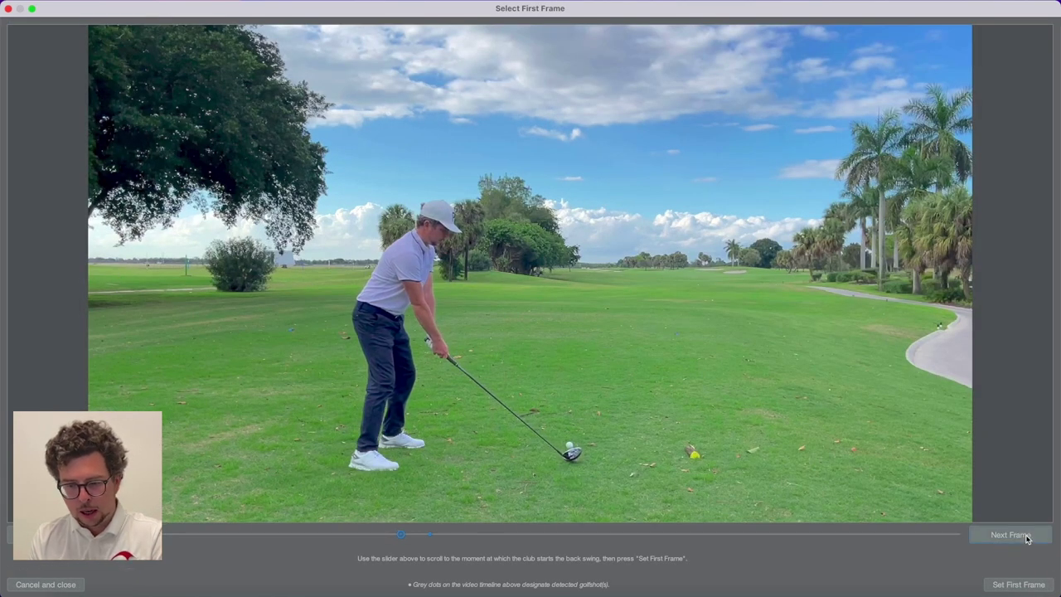
click(1011, 534)
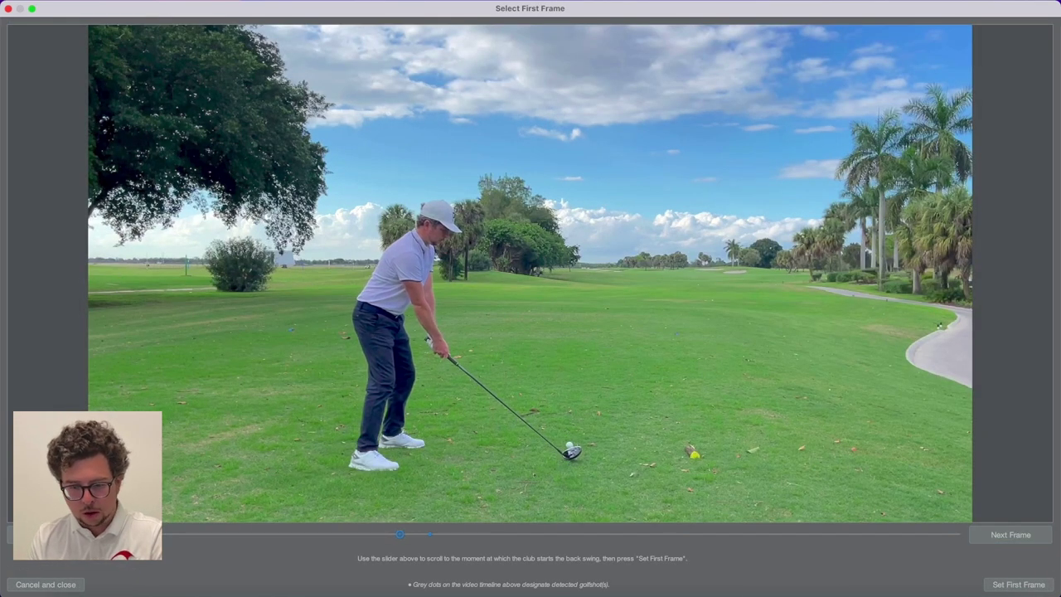
click(1028, 585)
- Confirm the first frame and mark the club head frame by frame from the ball through the takeaway to knee height
click(1027, 559)
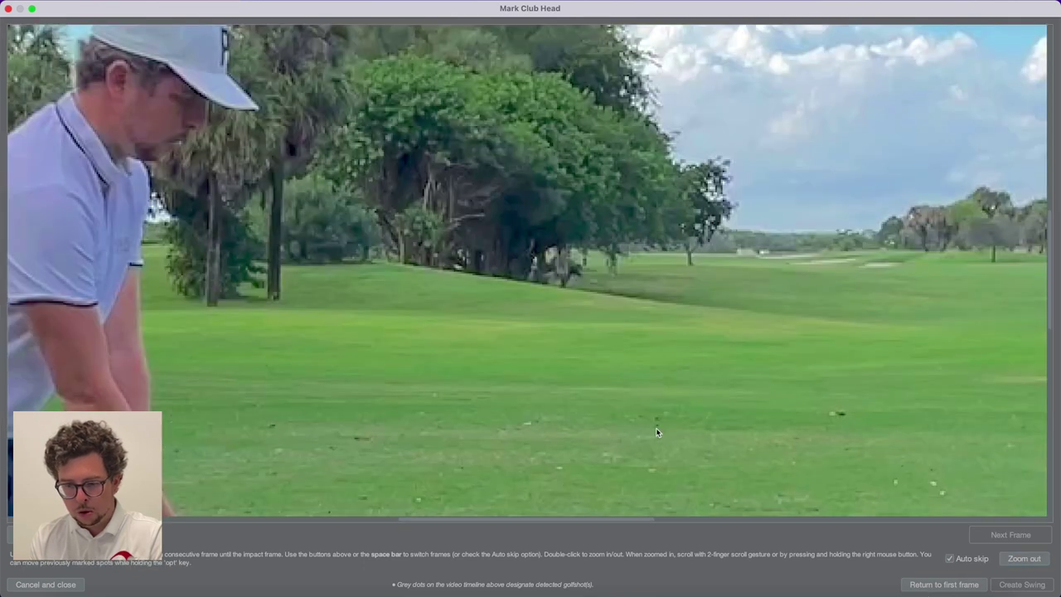
scroll(656, 428, down, 5)
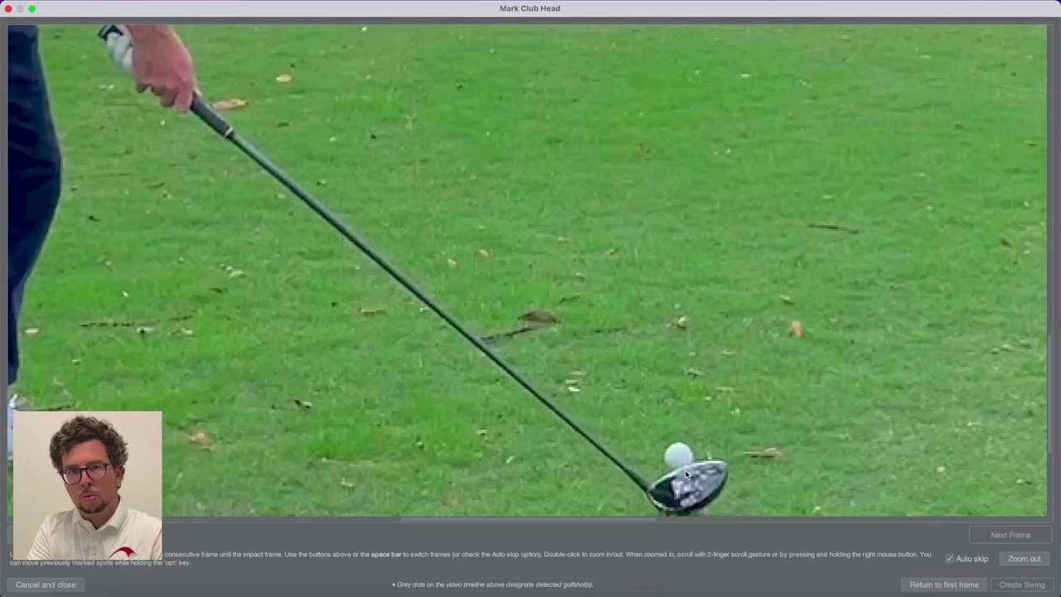
click(684, 469)
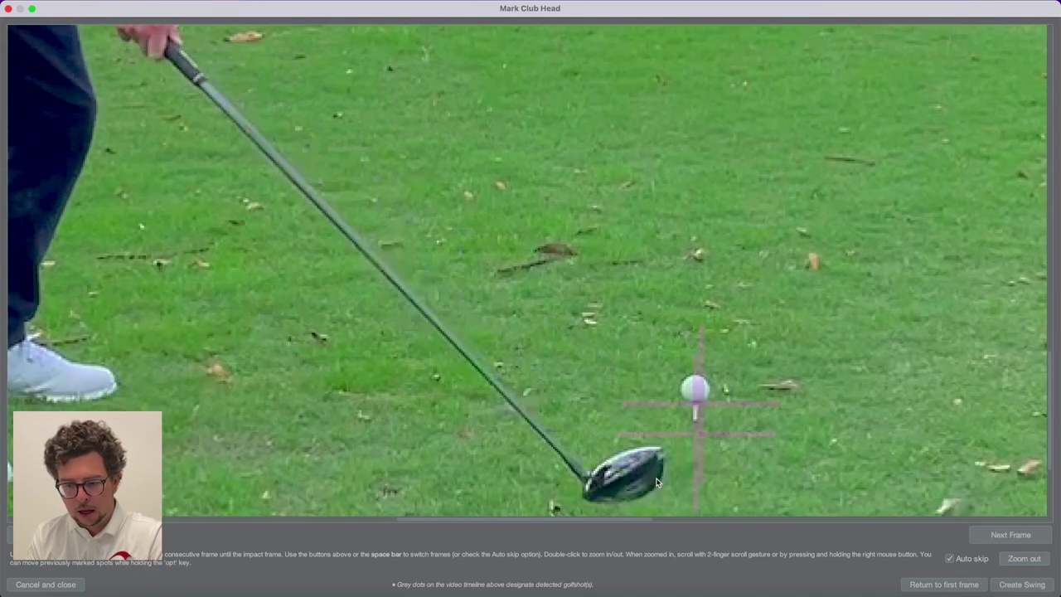
click(644, 485)
click(490, 466)
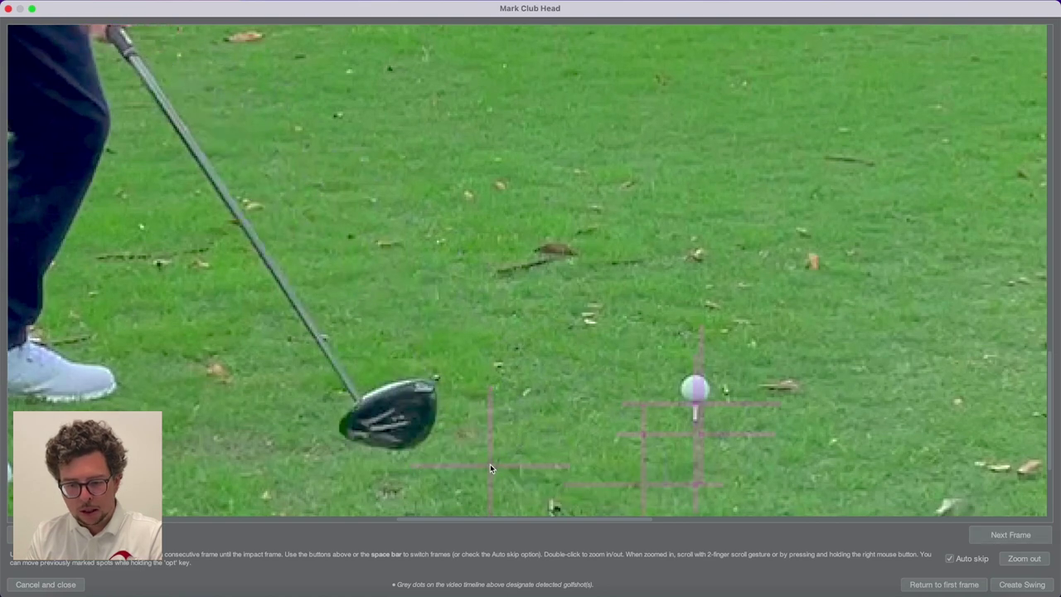
click(220, 335)
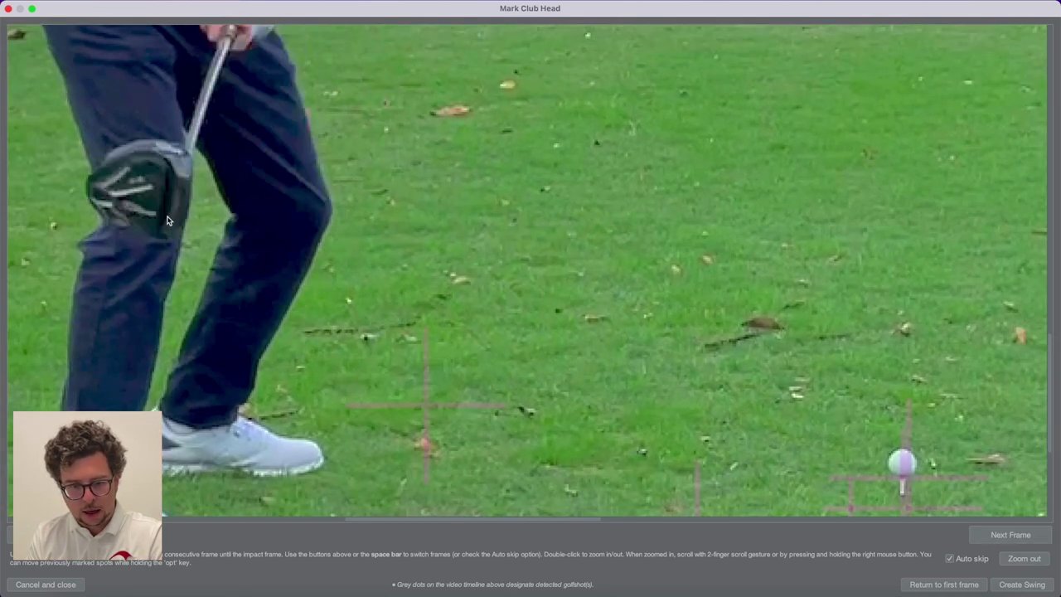
click(166, 216)
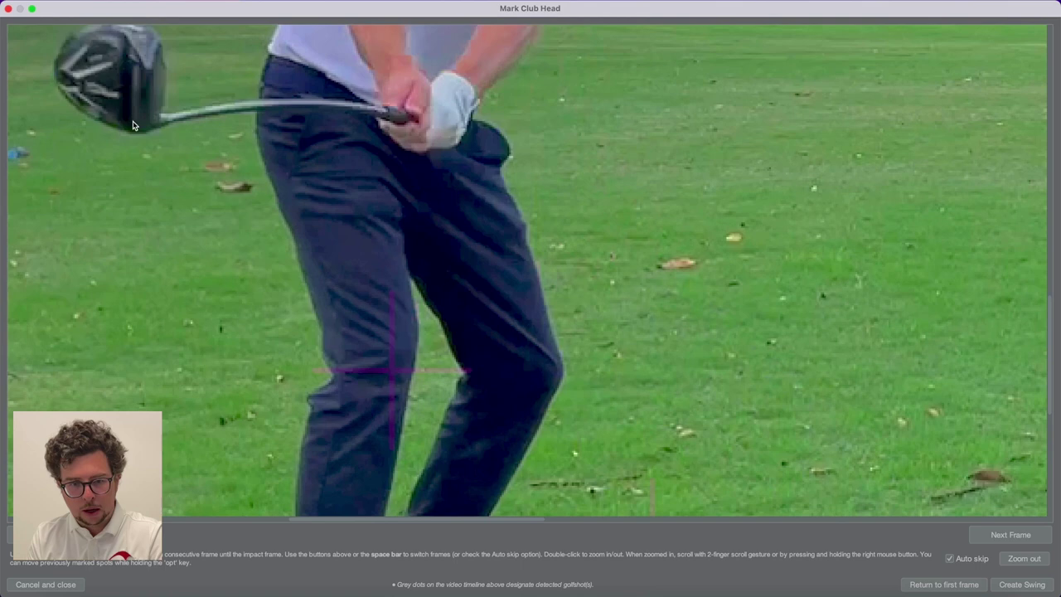
- Mark the club head on successive frames as it rises from hip height up in front of the large tree
click(133, 125)
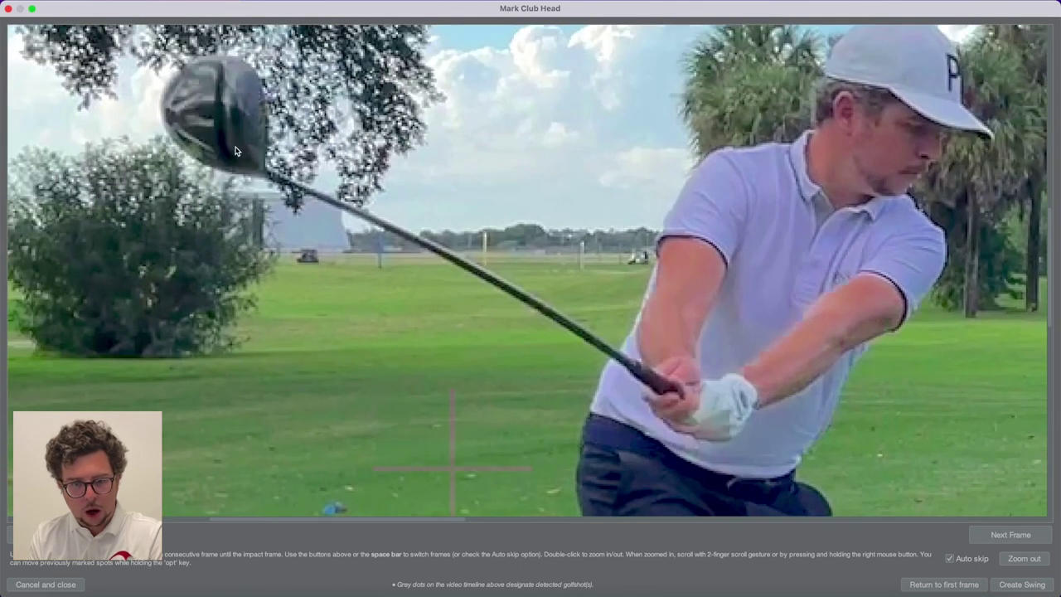
click(235, 150)
click(289, 212)
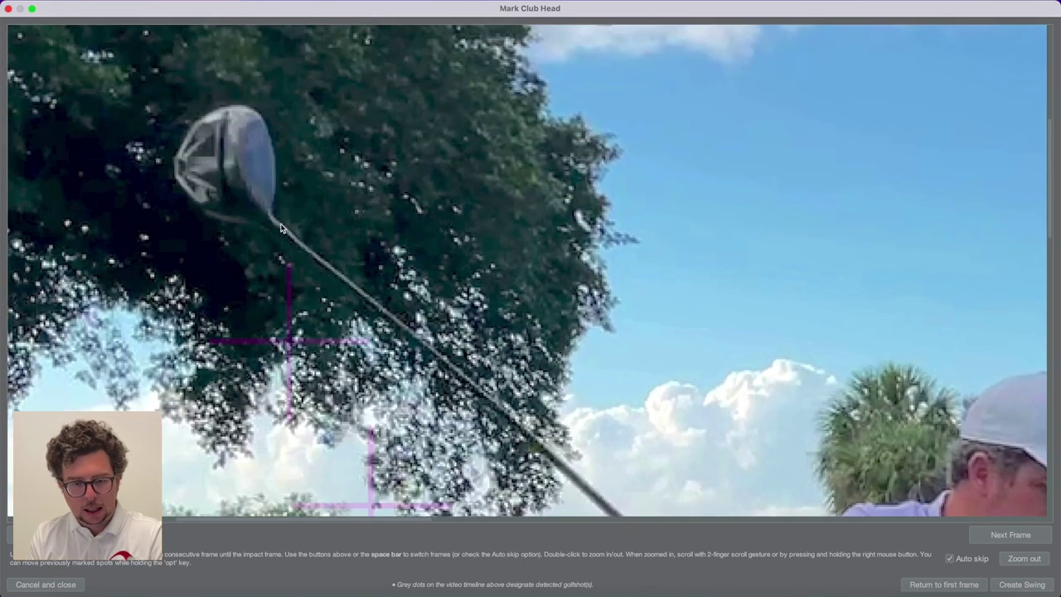
click(232, 170)
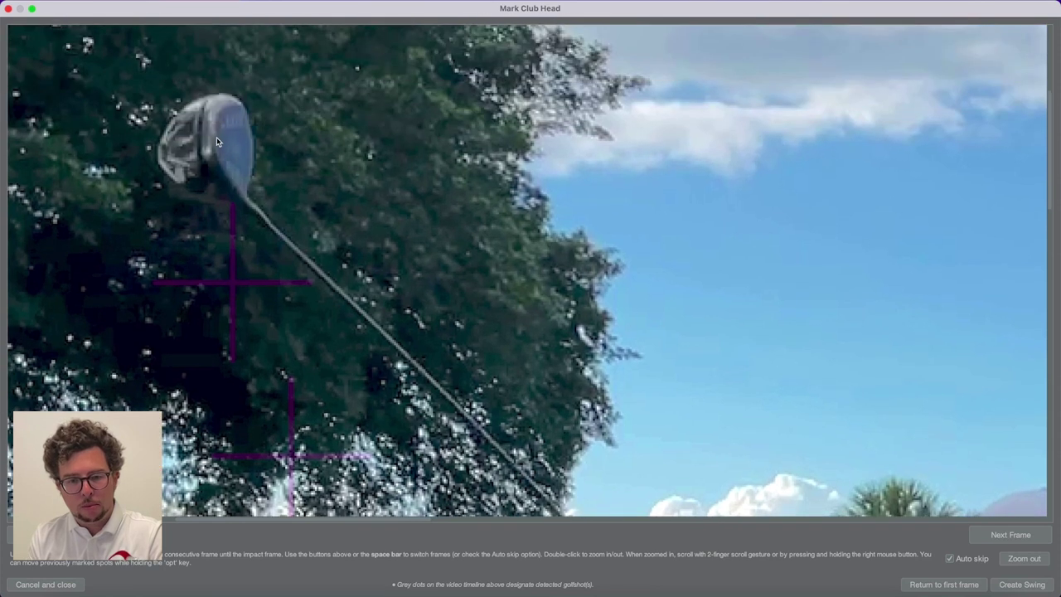
click(216, 138)
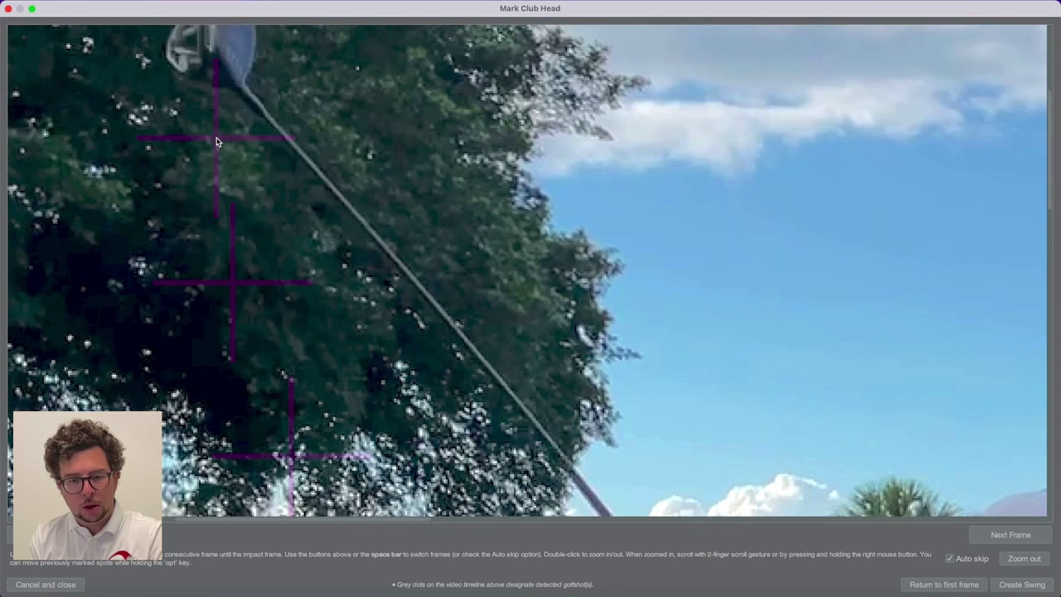
click(214, 119)
click(238, 31)
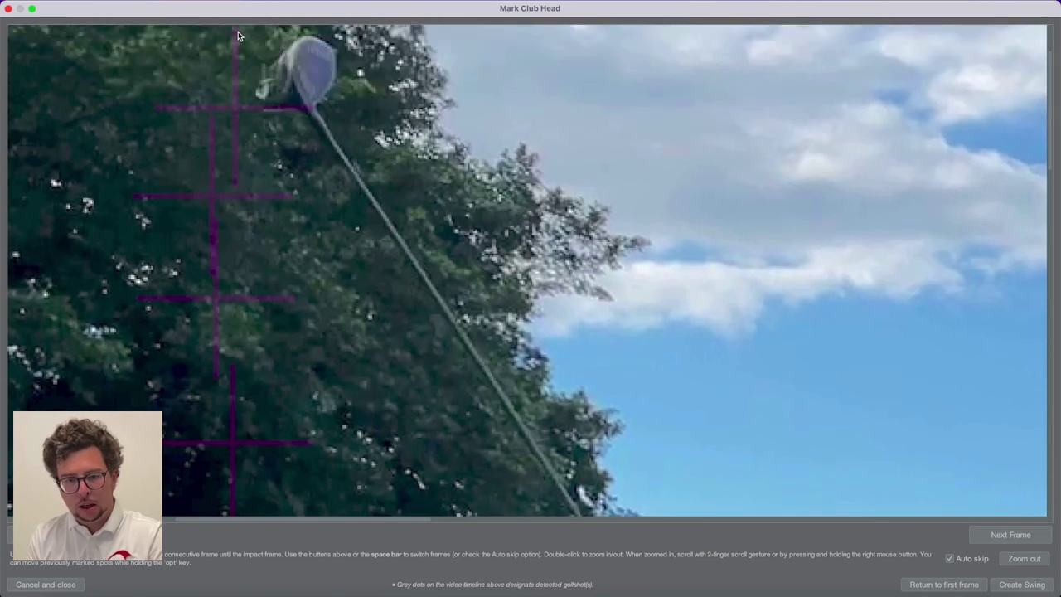
- Mark the club head over the highest part of the backswing arc and down towards the golfer's cap
click(299, 81)
click(370, 73)
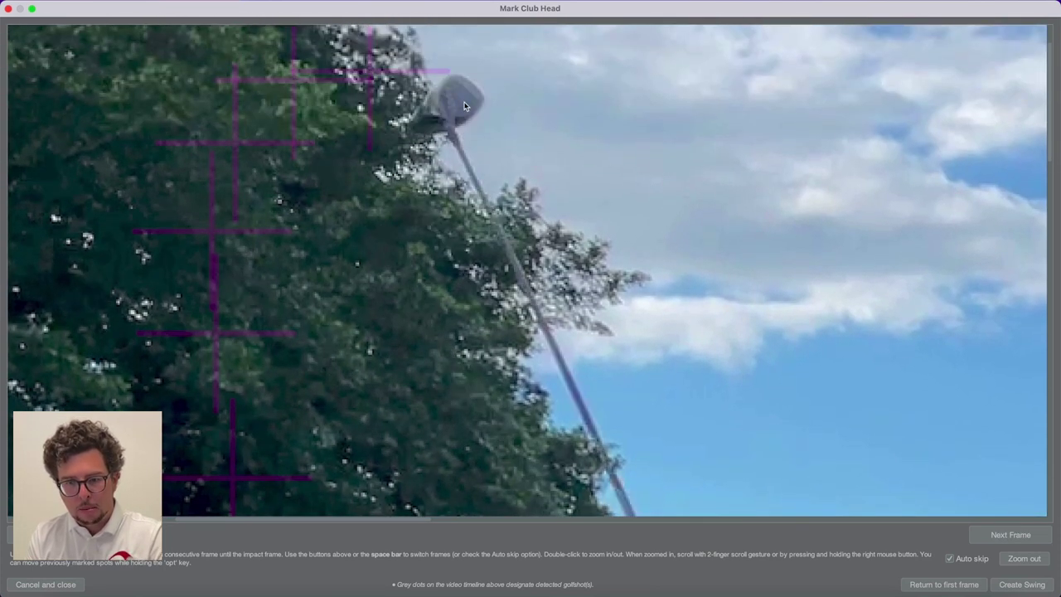
click(531, 109)
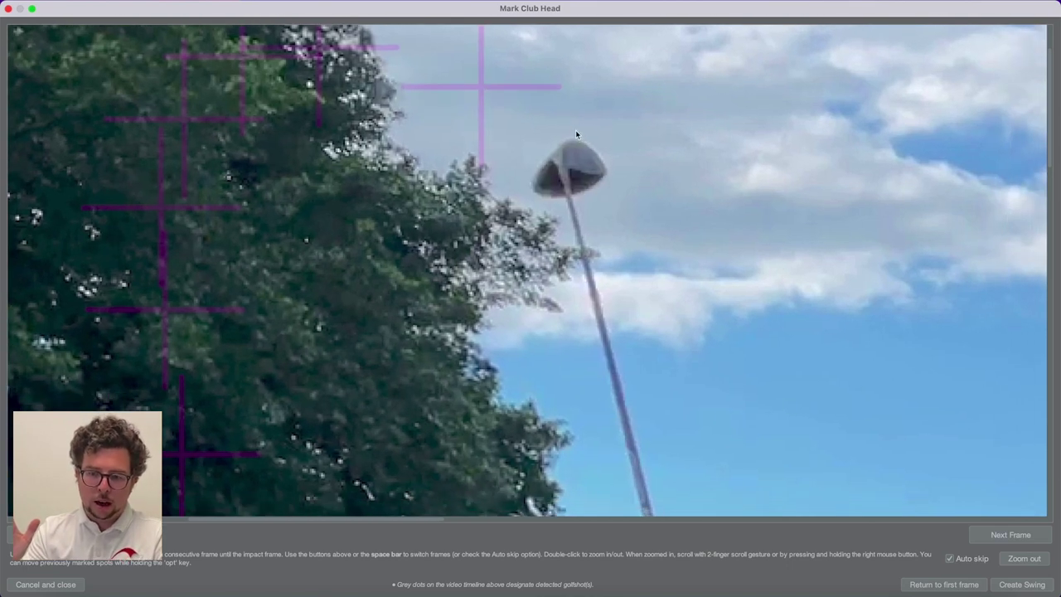
click(671, 213)
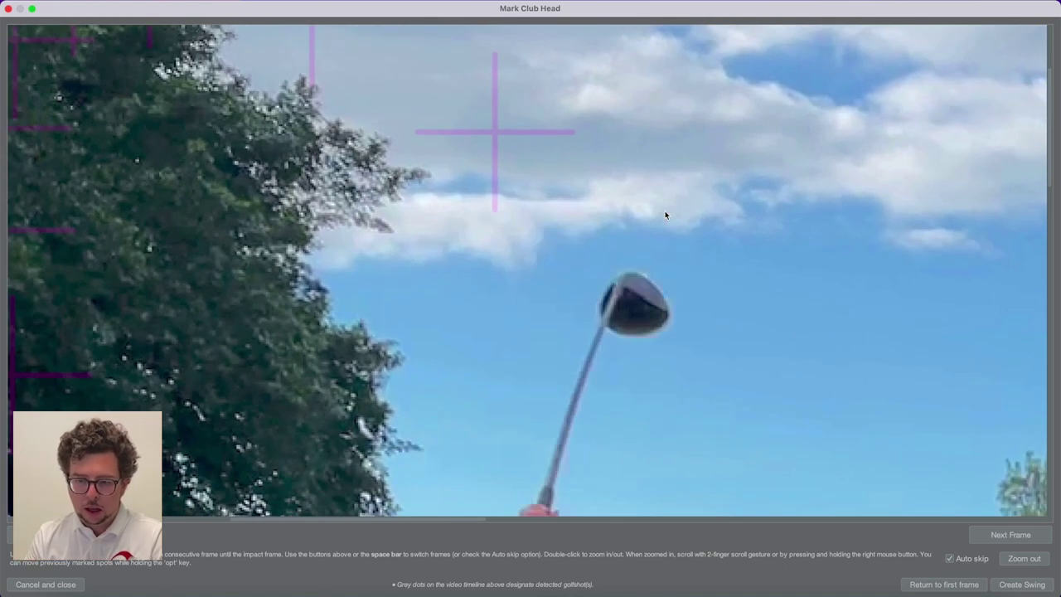
click(643, 277)
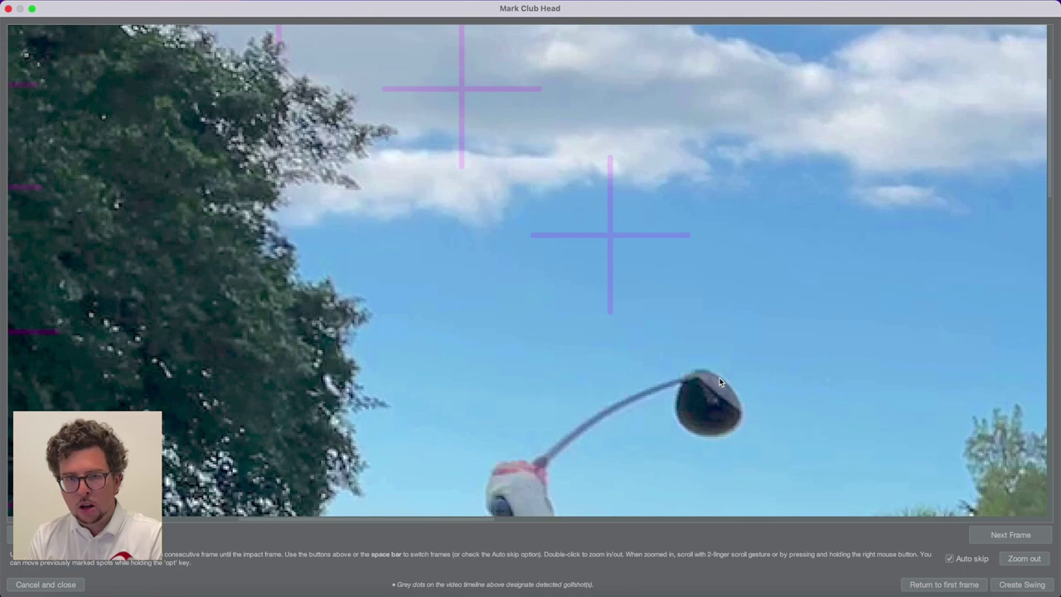
click(720, 381)
click(659, 270)
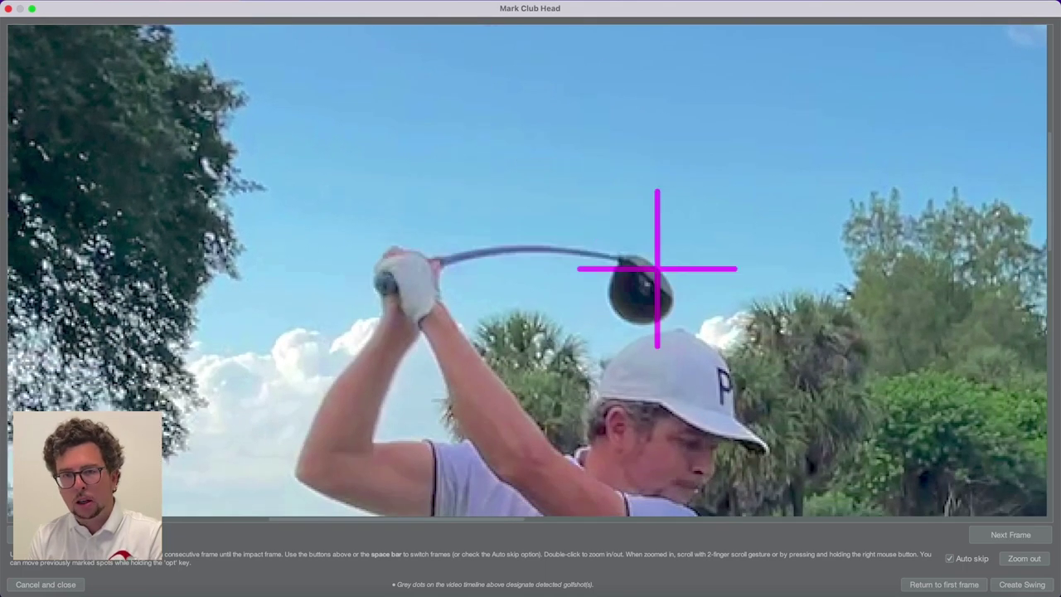
- Mark the club head at the top of the backswing and on the first downswing frames against the sky
click(661, 319)
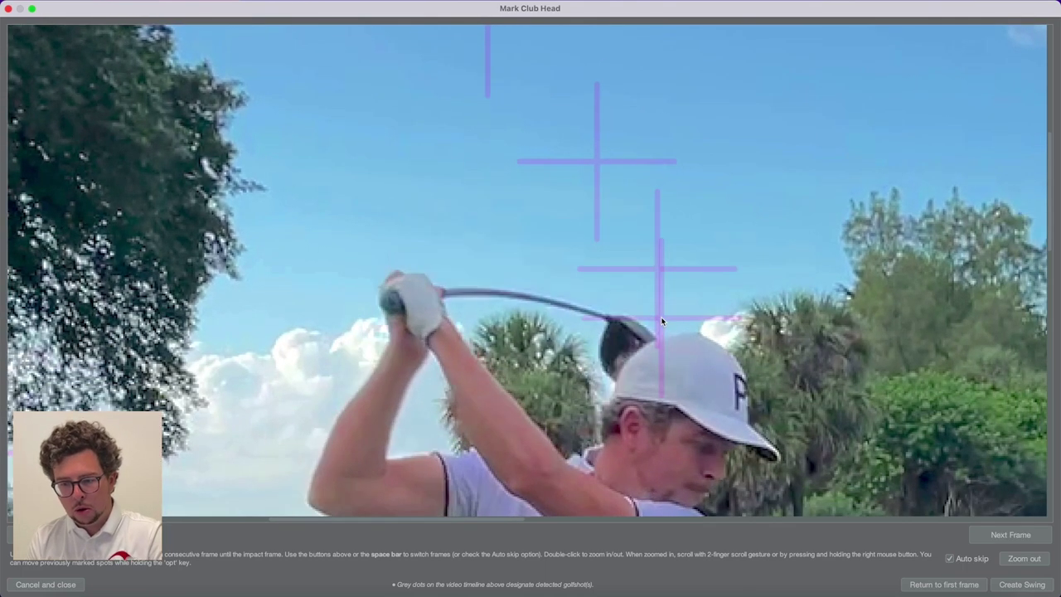
click(612, 321)
click(502, 277)
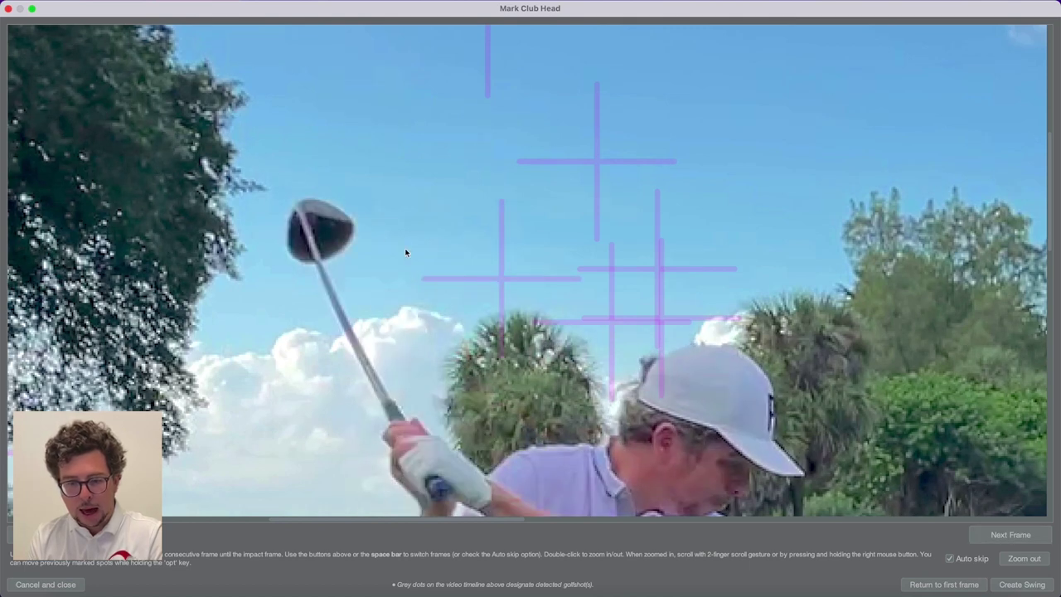
key(space)
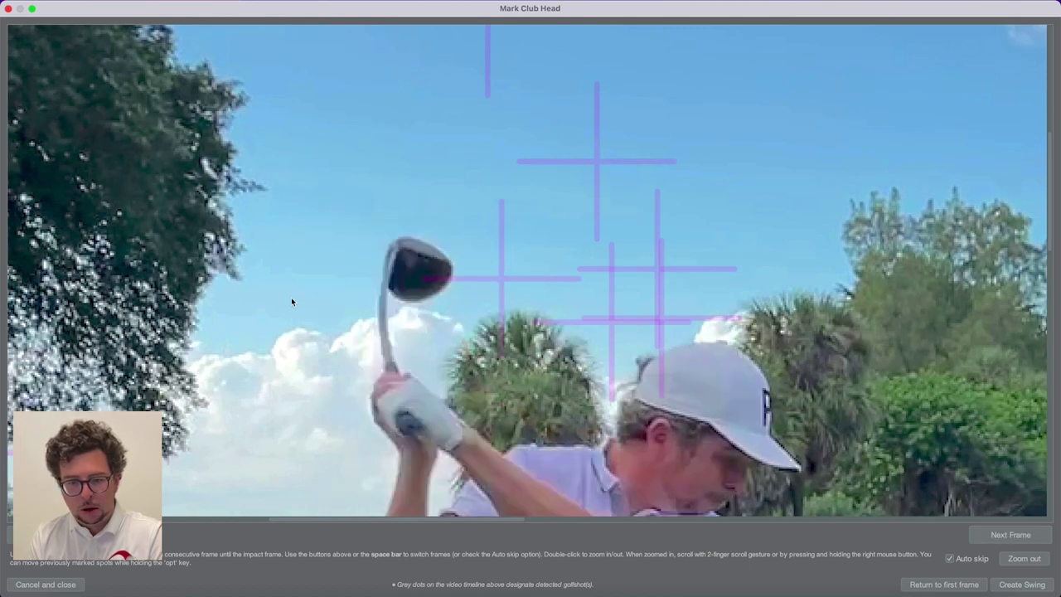
click(421, 245)
click(315, 202)
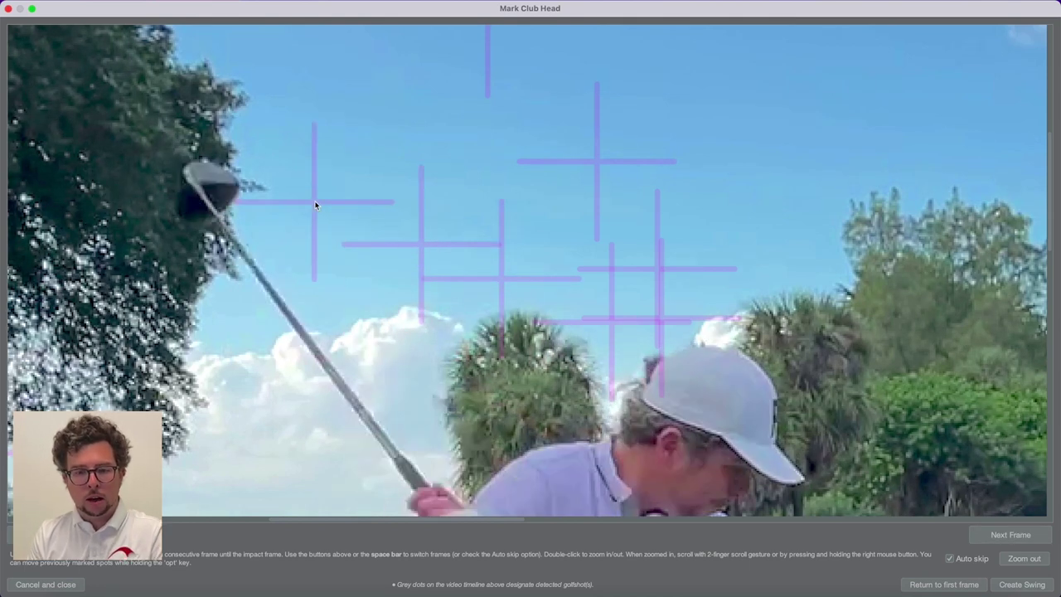
- Continue marking the club head through the upper downswing, from the tree's edge down past its lower foliage
click(205, 164)
click(89, 146)
scroll(95, 166, left, 3)
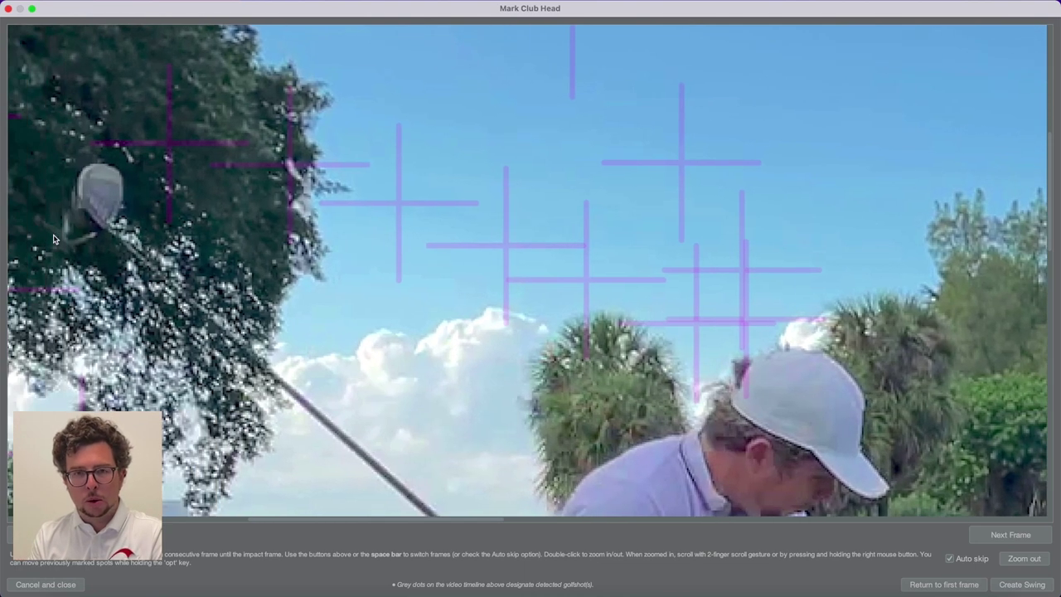
click(89, 178)
scroll(89, 179, down, 3)
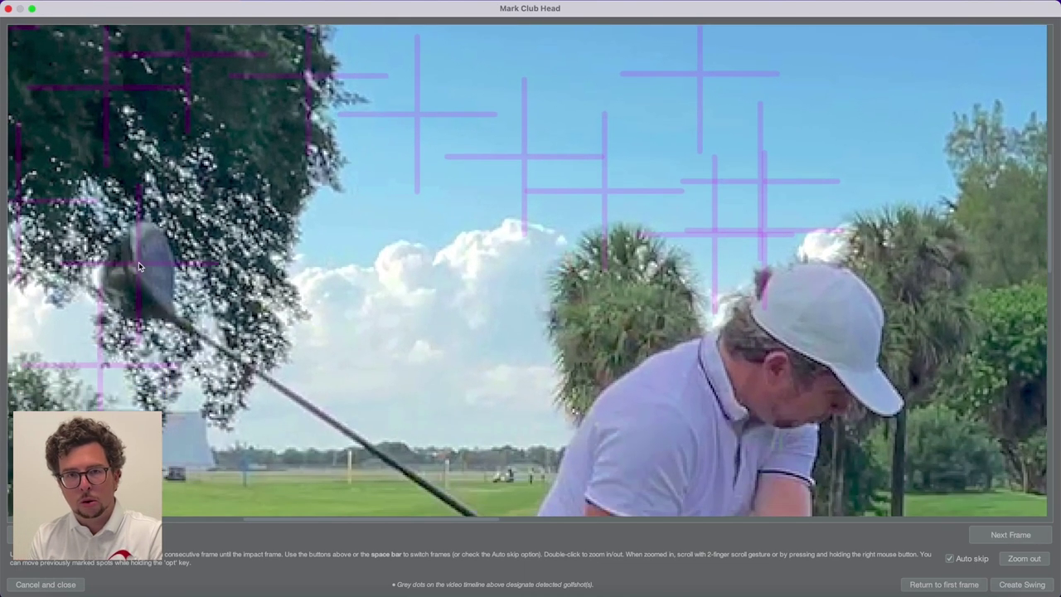
click(139, 264)
scroll(308, 335, down, 6)
- Mark the club head through the lower downswing to impact at the ball and create the swing tracer
click(405, 372)
scroll(403, 370, down, 6)
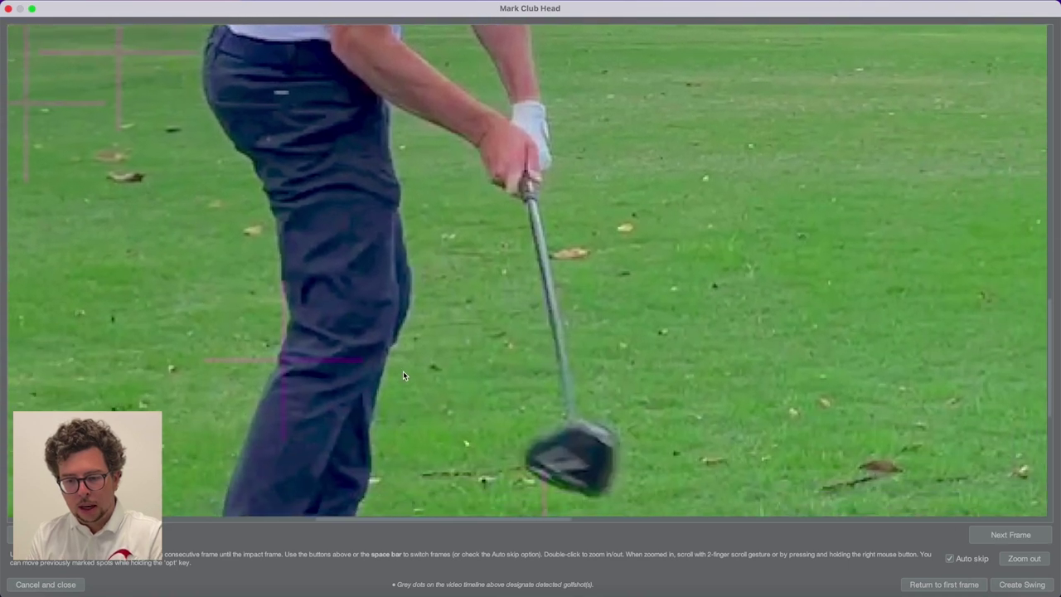
scroll(448, 377, right, 2)
click(500, 383)
scroll(580, 398, down, 6)
scroll(704, 418, right, 4)
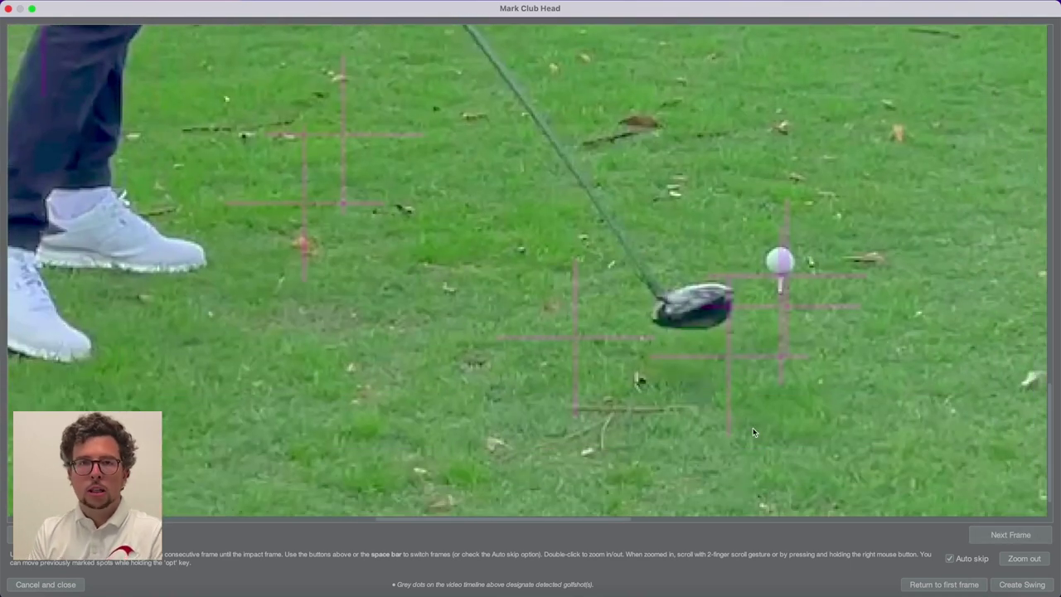
click(672, 319)
click(783, 275)
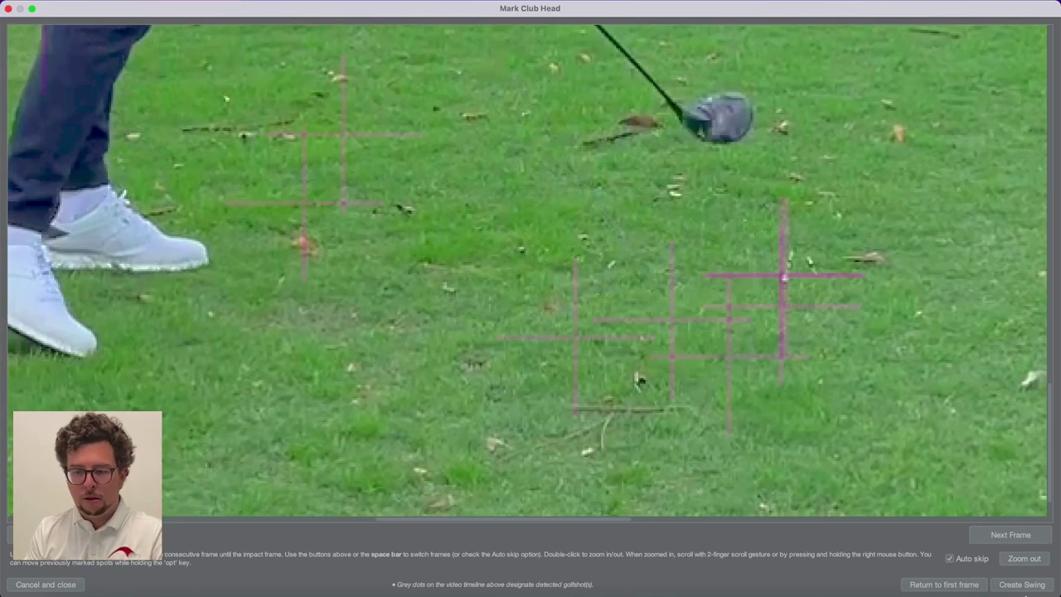
click(1025, 590)
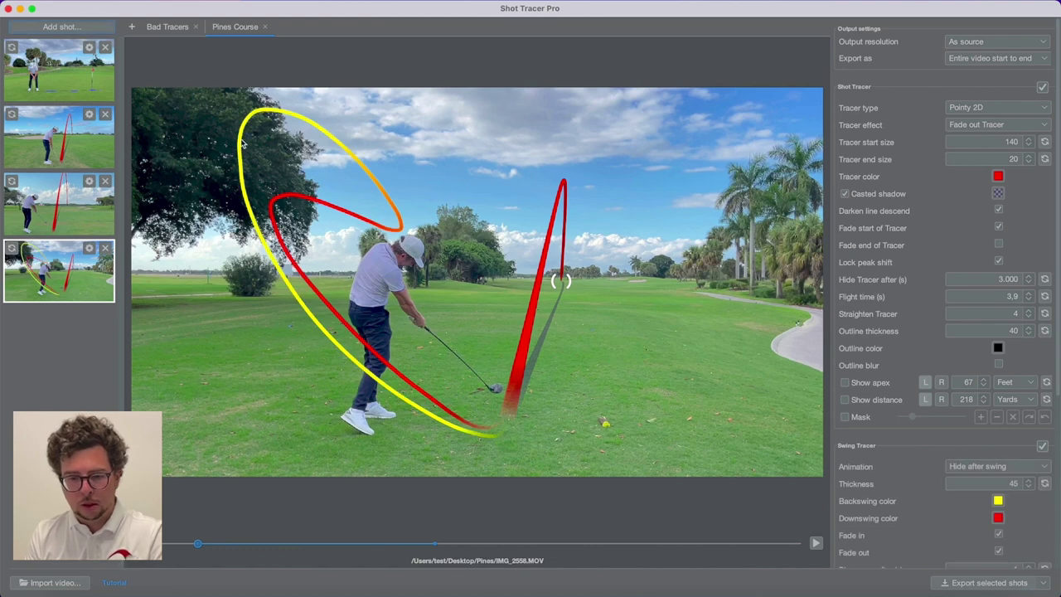
- Open the downswing color choice, keep it red (FF0000), and play the shot to preview the swing tracer
click(999, 518)
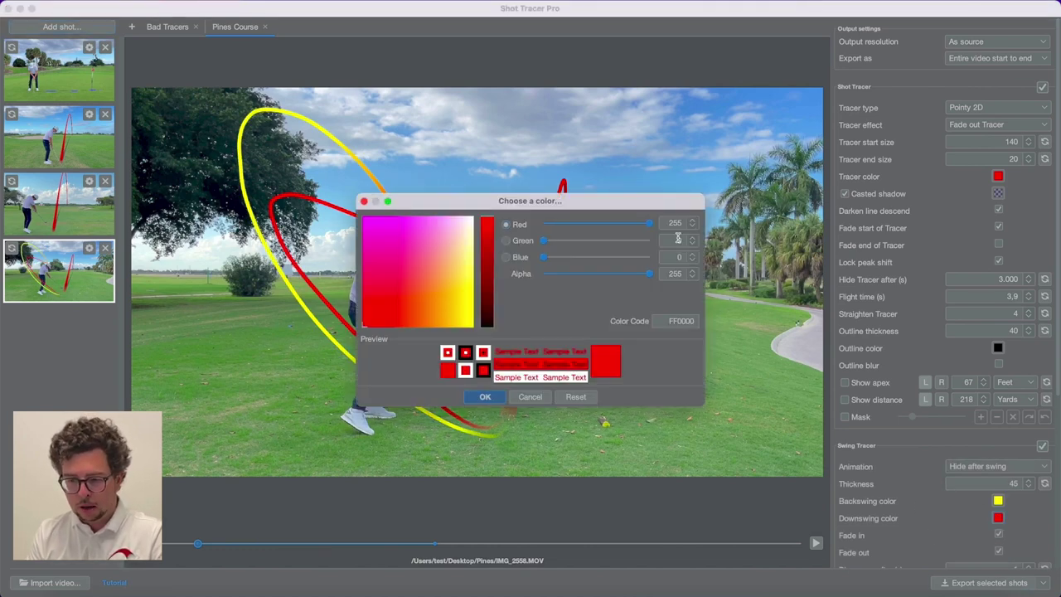
click(486, 397)
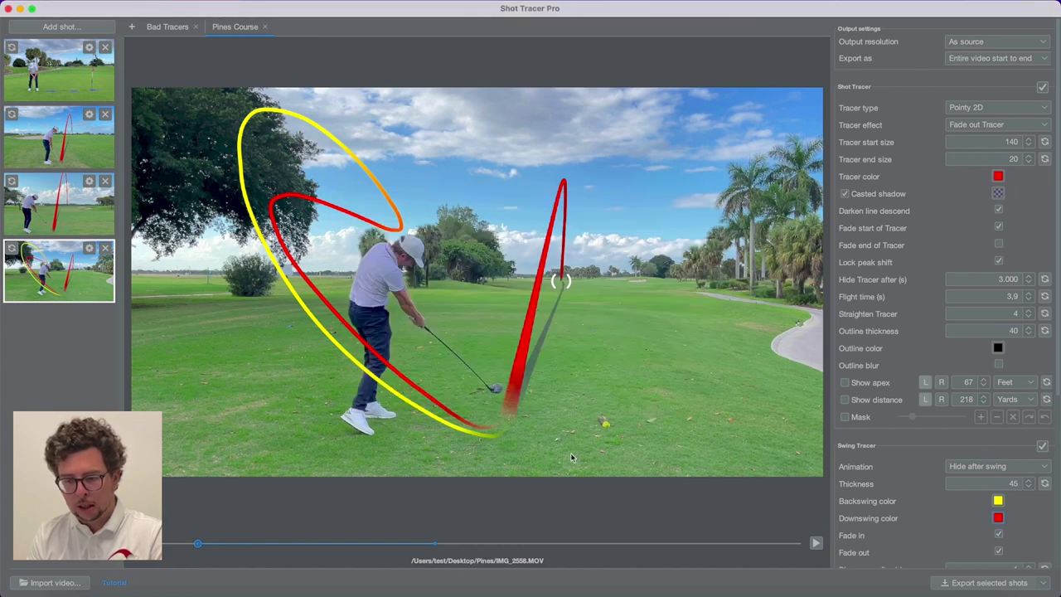
click(816, 543)
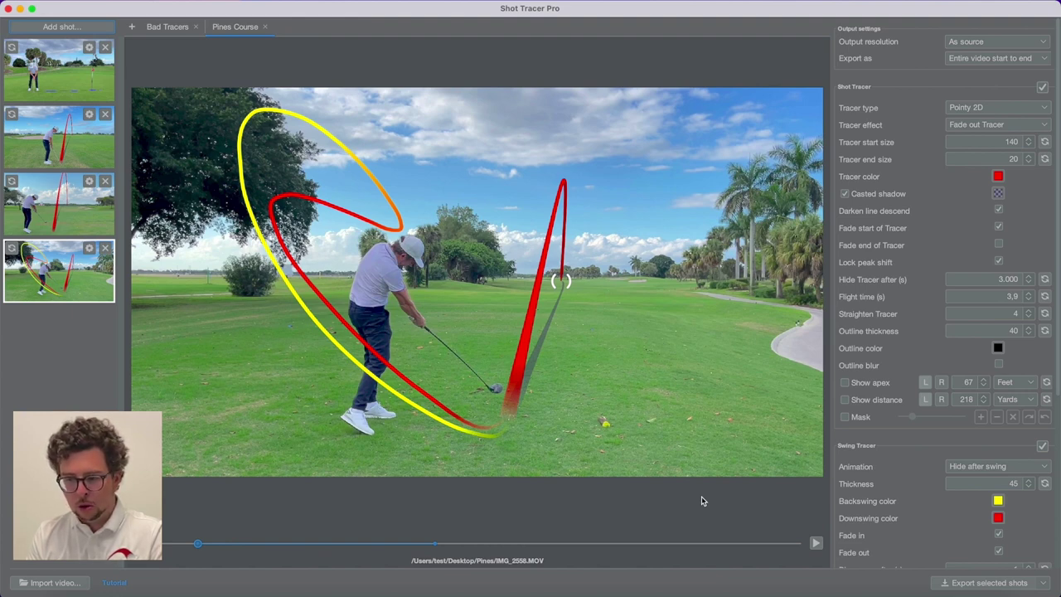
- Review the available output resolutions and export ranges, keeping the current choices, and look over the remaining tracer settings
click(976, 43)
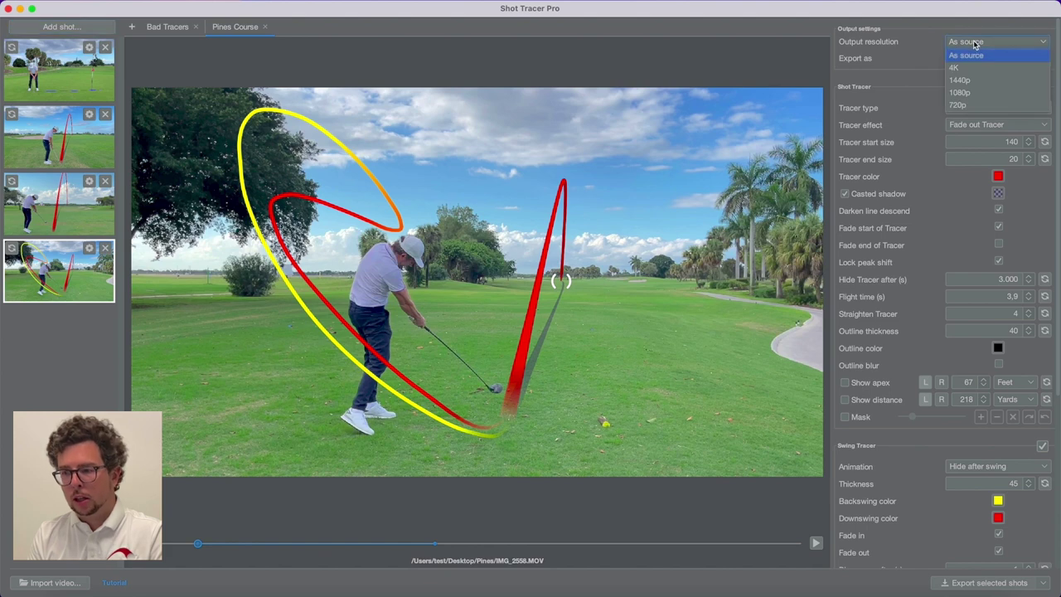
click(916, 48)
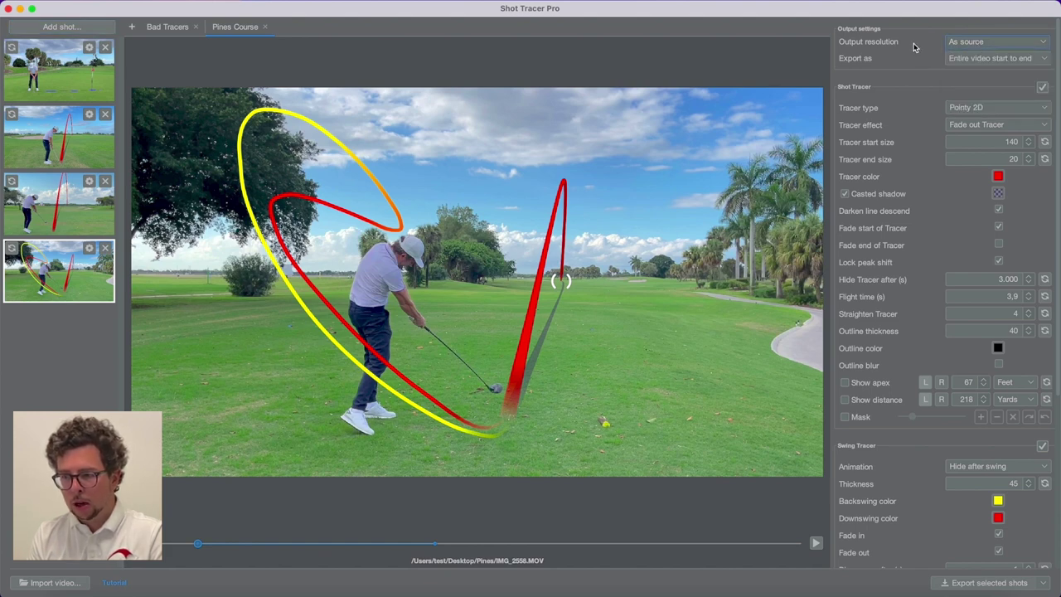
click(998, 60)
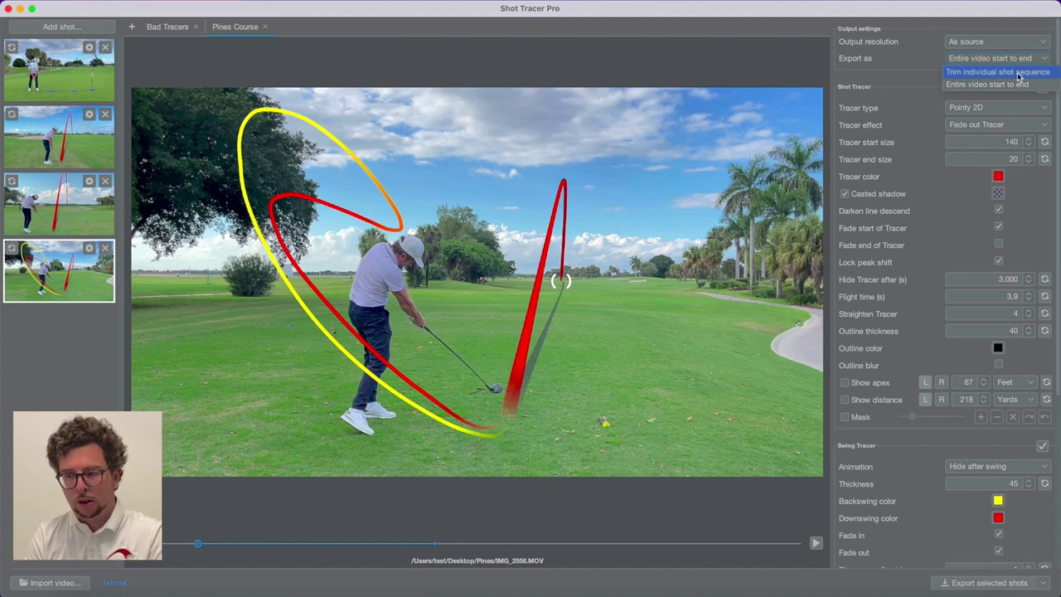
click(891, 162)
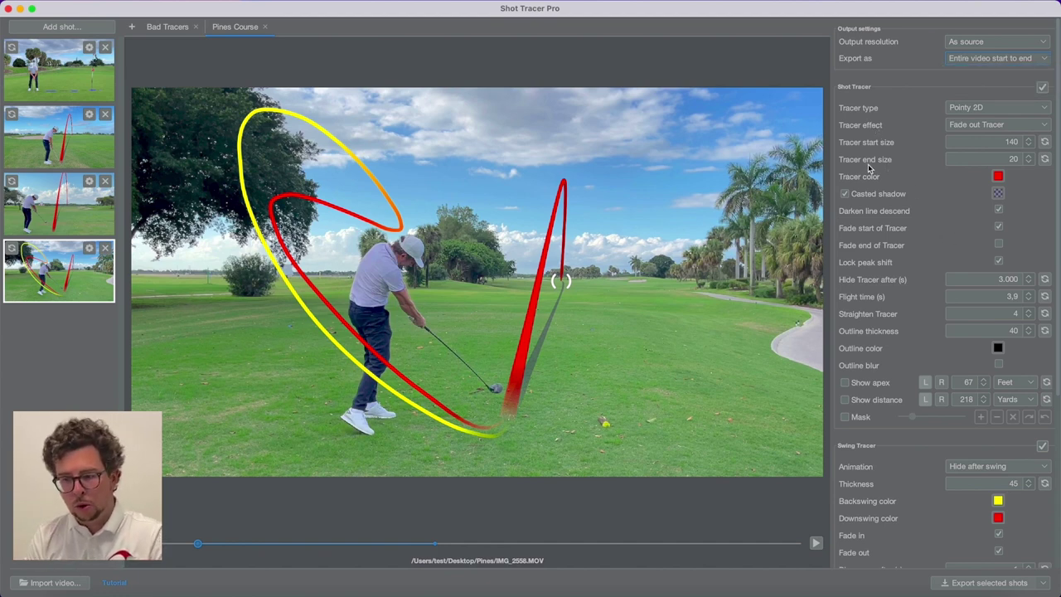
scroll(869, 165, down, 8)
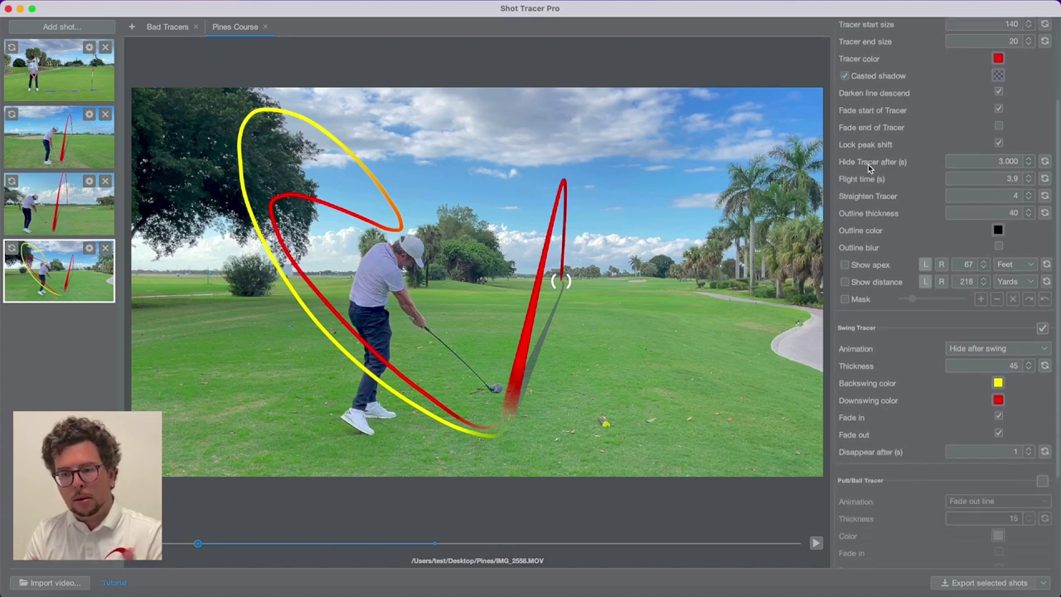
scroll(868, 164, up, 8)
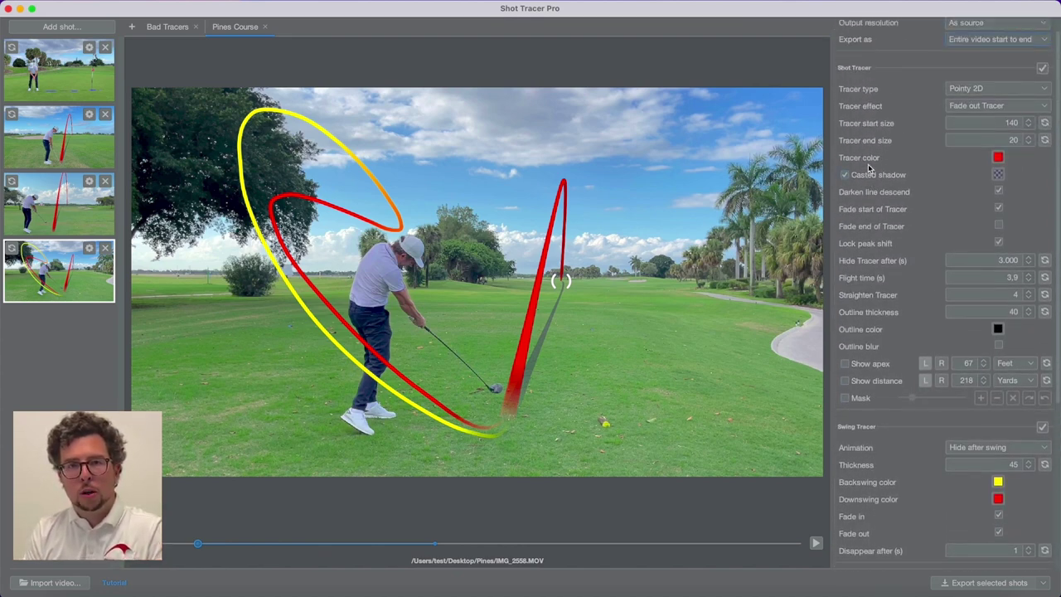